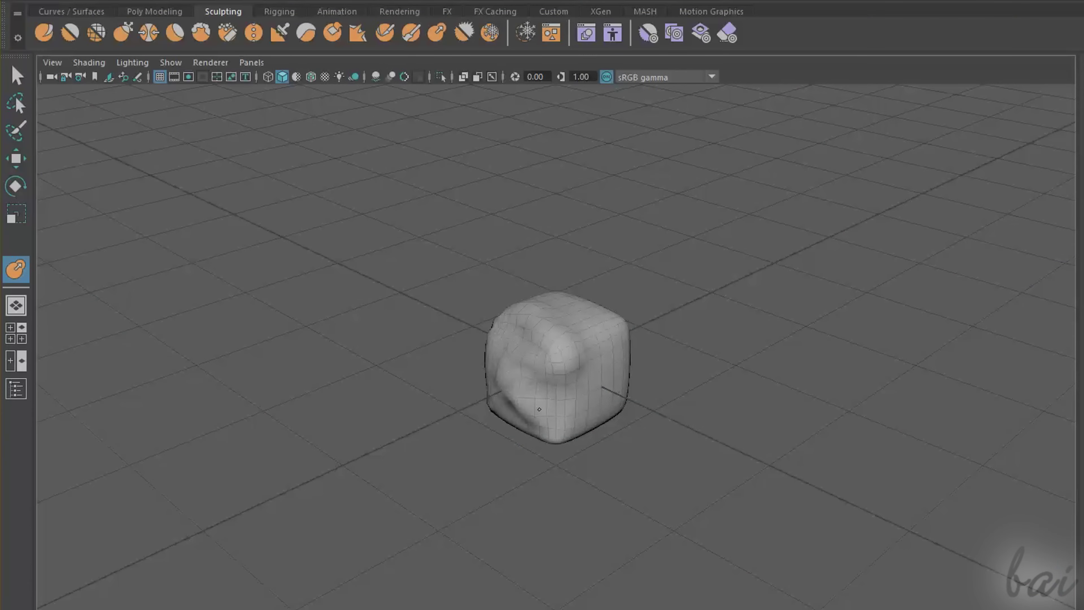
- Sculpt the rounded cube's top and right side, then orbit around the NURBS shapes
mouse_move(539, 409)
mouse_down()
mouse_move(544, 381)
mouse_move(623, 331)
mouse_move(550, 340)
mouse_move(510, 313)
mouse_move(537, 421)
mouse_move(551, 419)
mouse_move(599, 346)
mouse_move(498, 304)
mouse_move(546, 421)
mouse_up()
drag(562, 385, 634, 323)
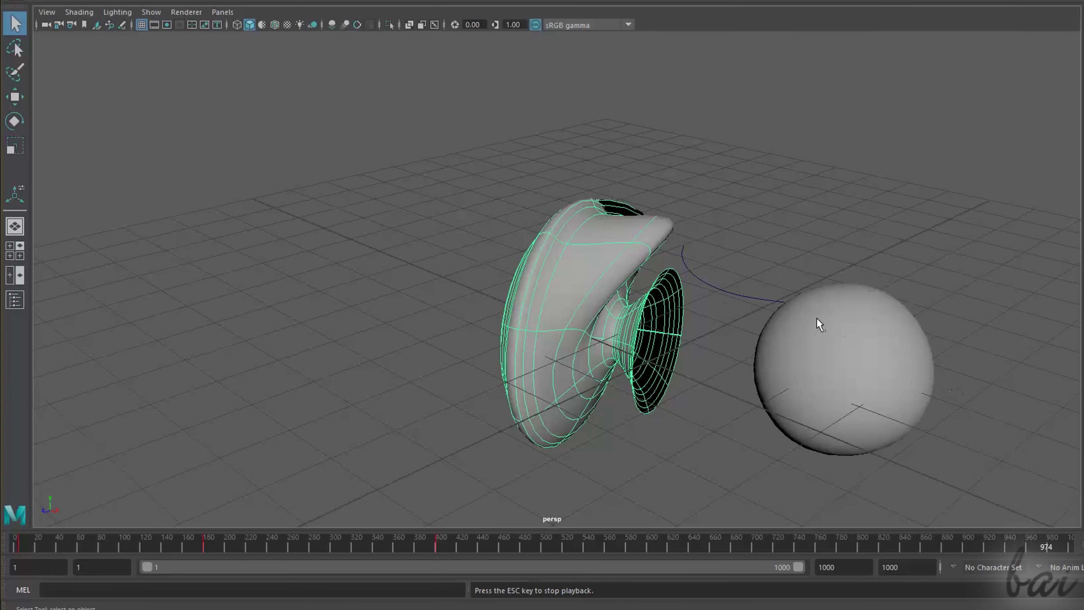
alt+drag(778, 328, 614, 308)
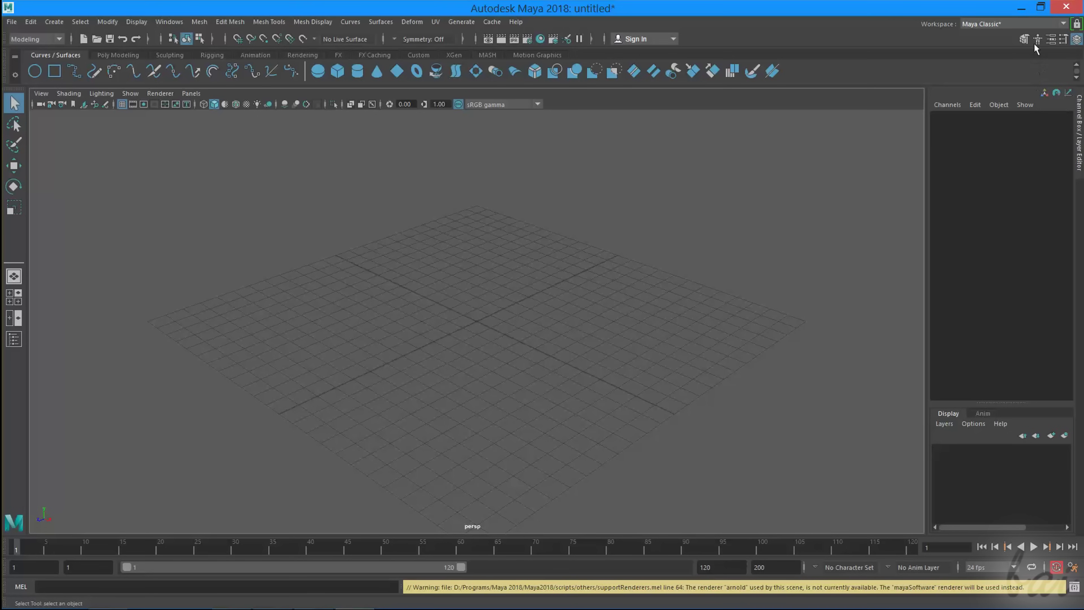
click(1024, 39)
click(1024, 39)
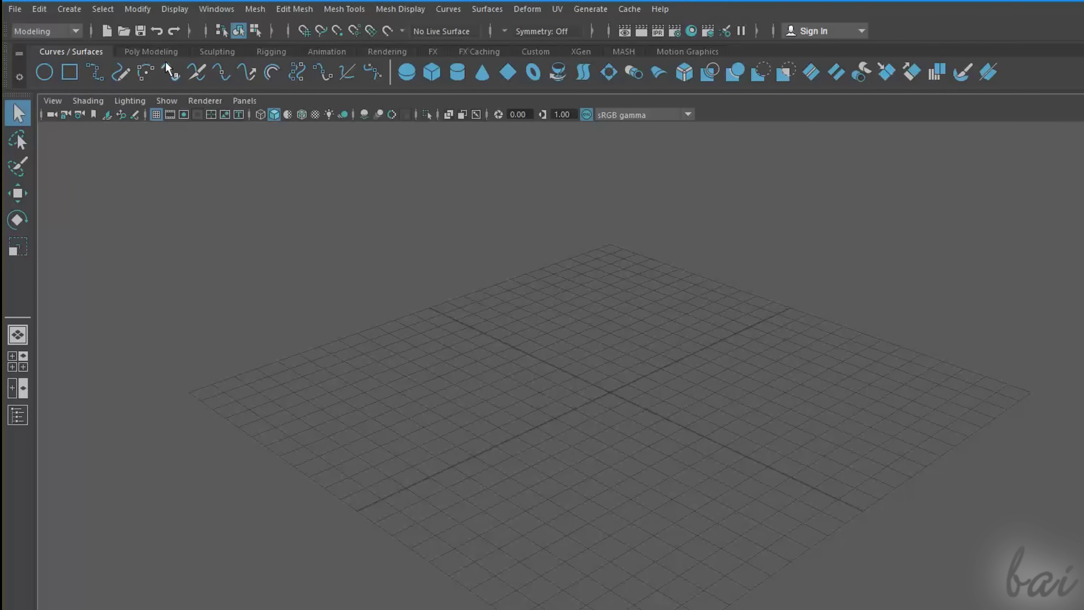
click(153, 51)
click(222, 52)
click(275, 51)
click(327, 52)
click(386, 51)
click(431, 51)
click(485, 51)
click(539, 52)
click(621, 52)
click(151, 51)
click(96, 51)
scroll(315, 188, up, 2)
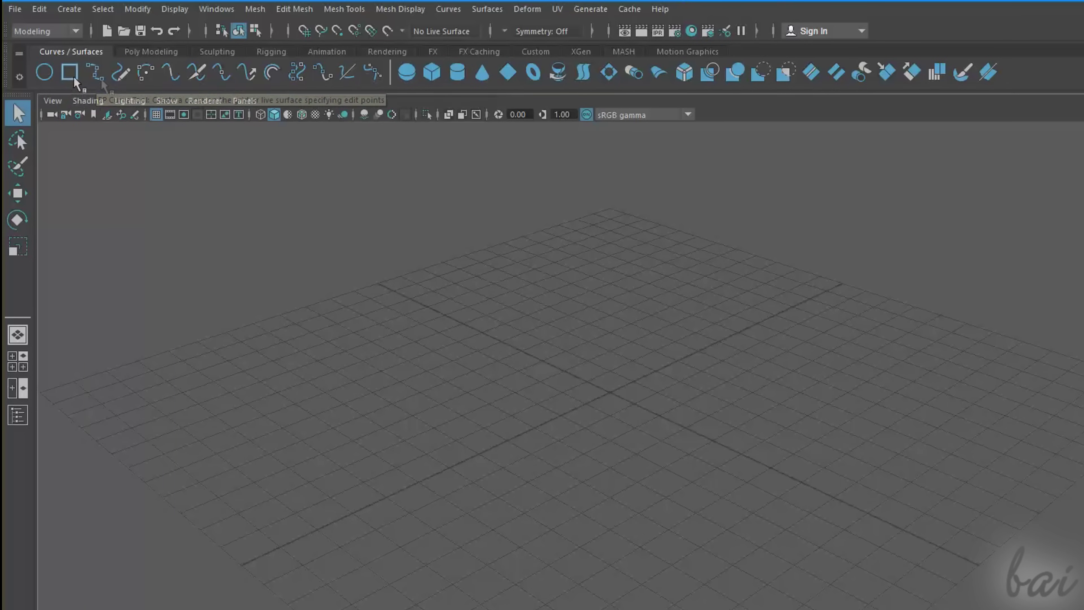
click(44, 72)
key(ctrl+z)
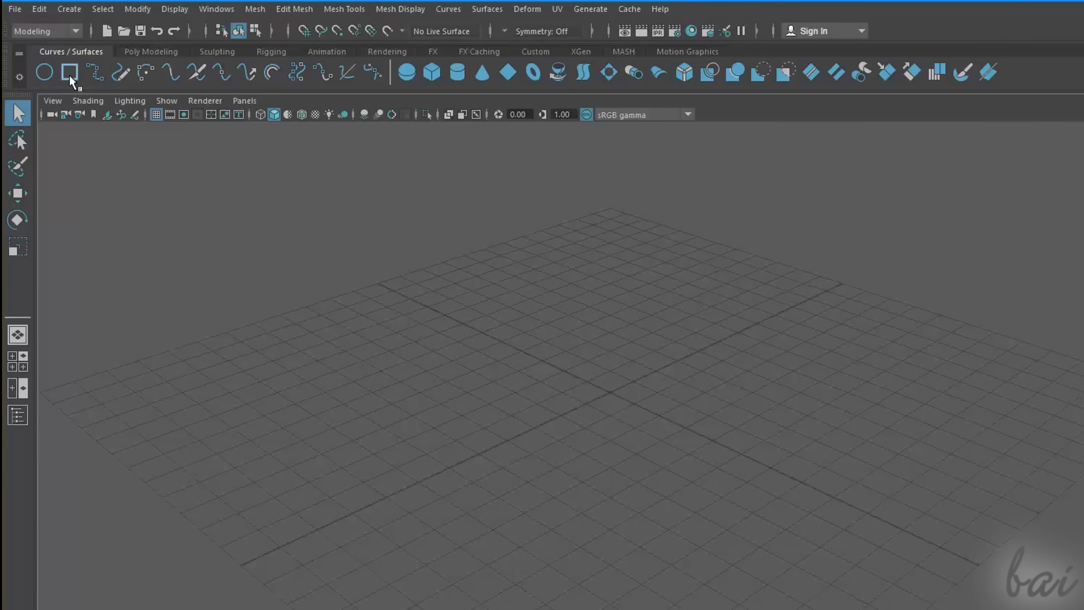
click(70, 73)
scroll(628, 390, up, 6)
scroll(620, 391, down, 8)
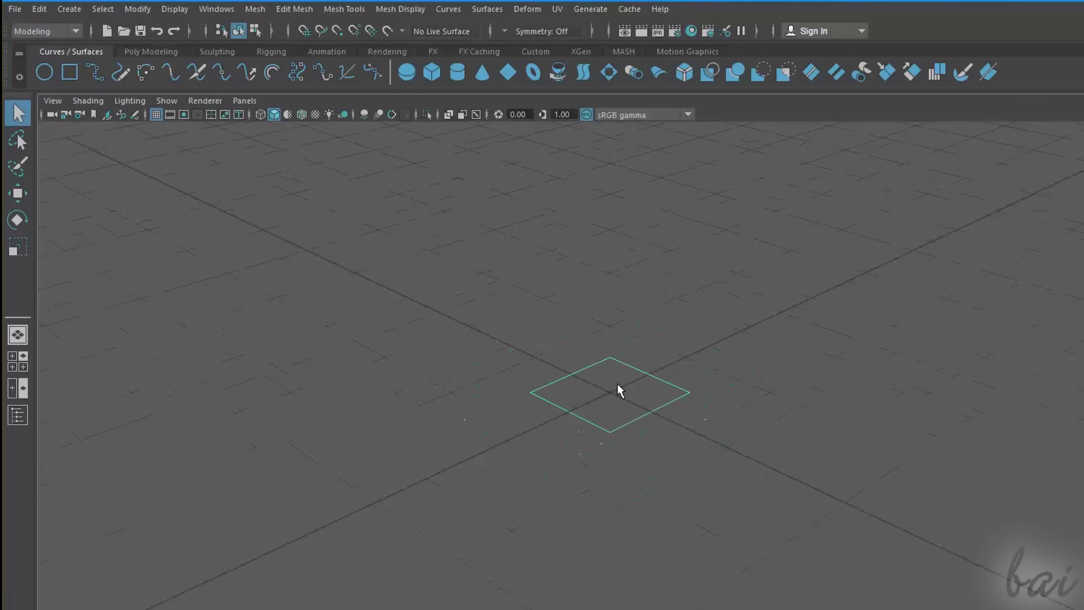
key(ctrl+z)
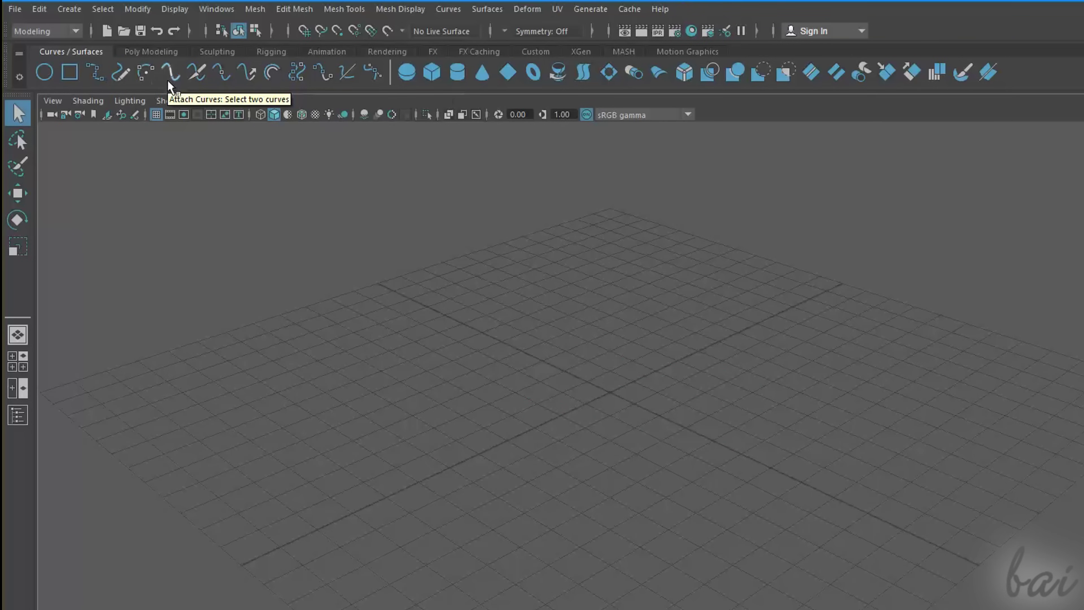
key(ctrl+z)
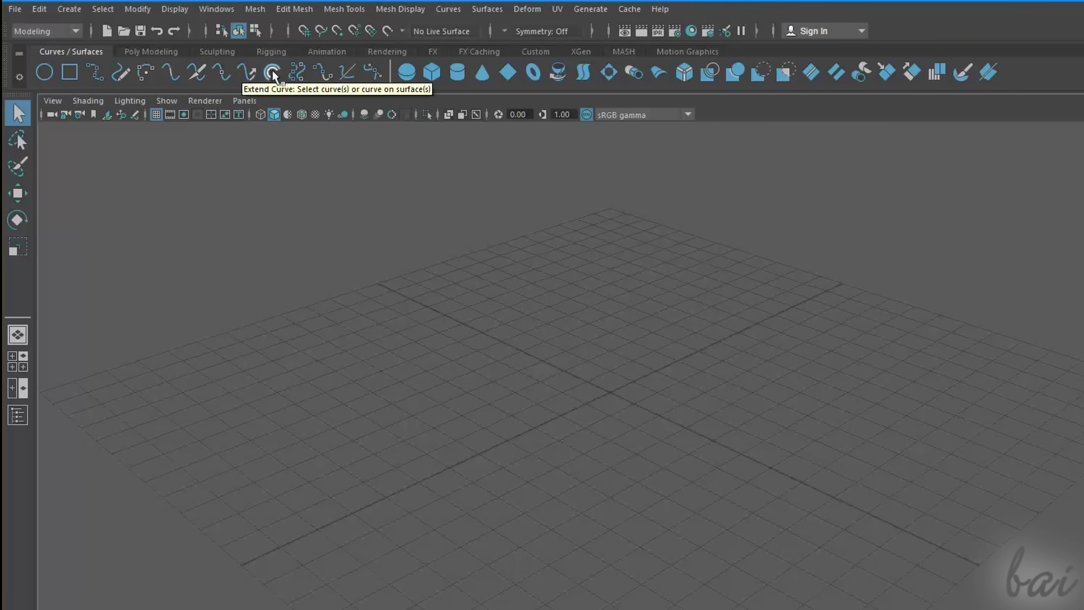
- Draw a trial three-point circular arc on the grid, then undo it
click(145, 73)
click(585, 295)
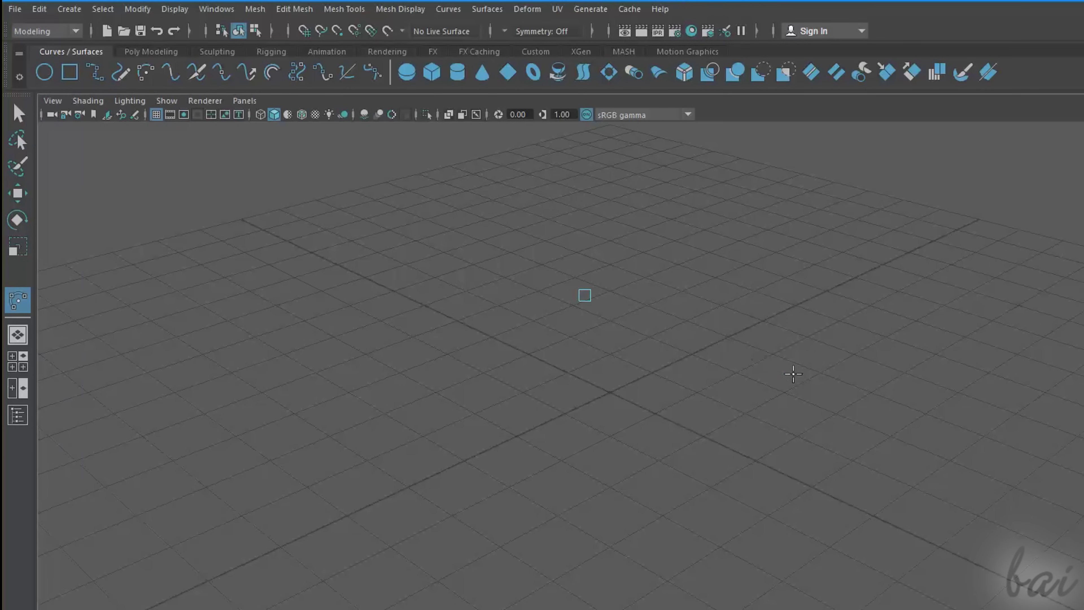
click(583, 463)
key(ctrl+z)
- Draw a looping EP curve through six edit points and complete it
click(94, 73)
click(567, 293)
click(764, 328)
click(699, 437)
click(546, 402)
click(464, 389)
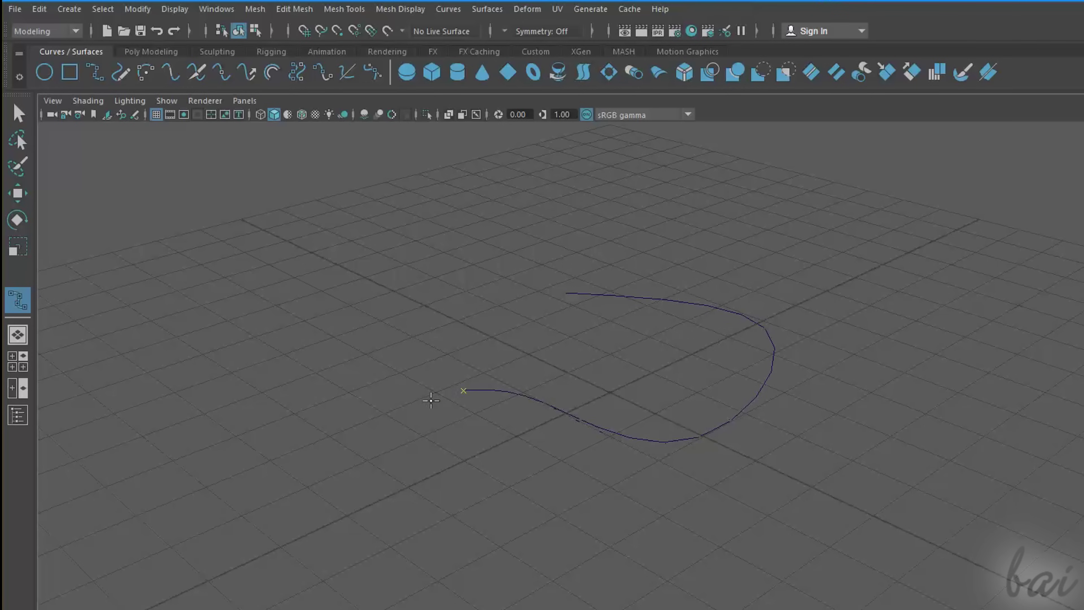
right_drag(448, 476, 461, 439)
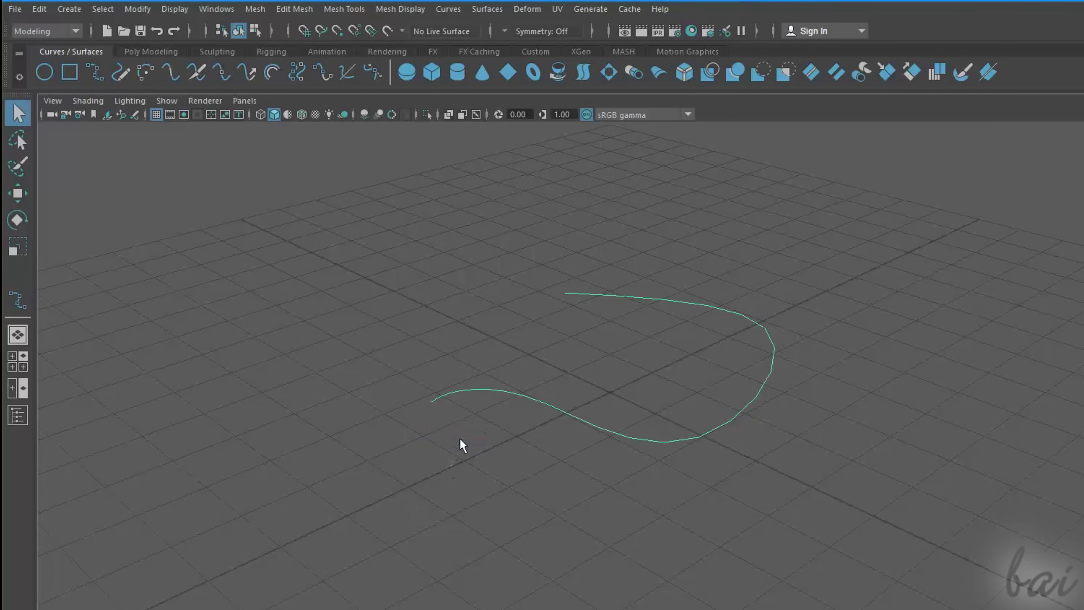
- Remove the EP curve, sketch a freehand pencil curve, and delete it
key(ctrl+z)
key(ctrl+z)
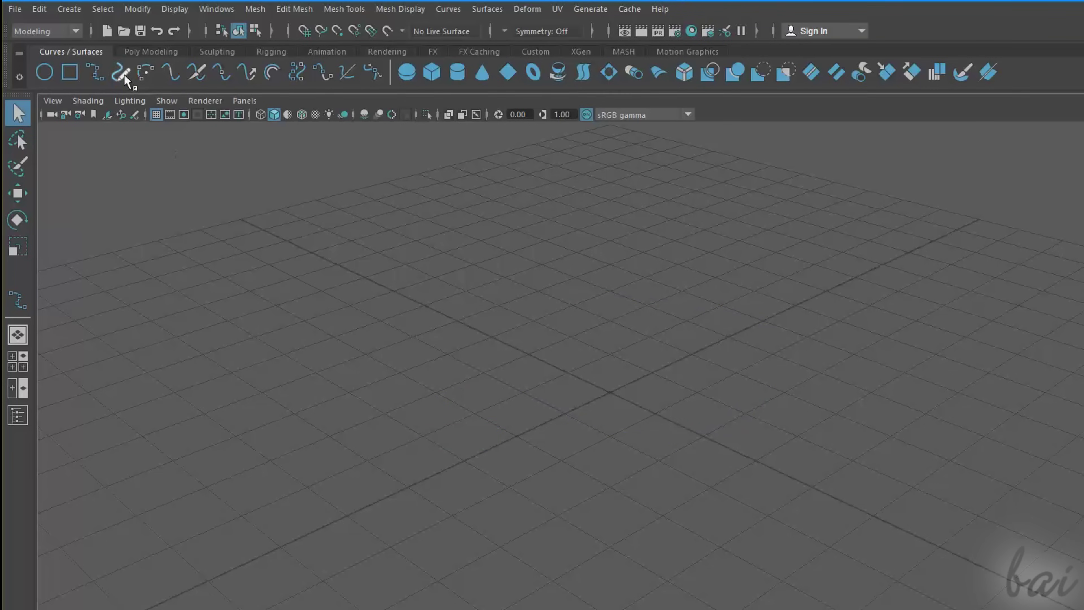
click(122, 73)
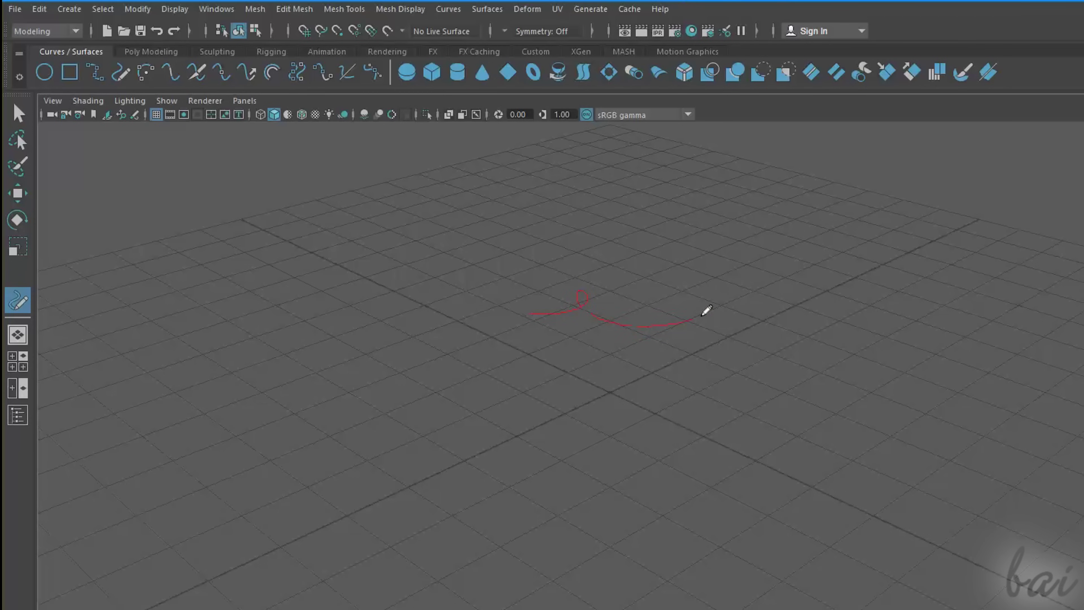
drag(576, 424, 571, 428)
key(Delete)
- With Snap to Grid on, draw a grid-snapped CV curve, then undo it
click(475, 413)
click(495, 310)
click(555, 318)
click(611, 318)
click(681, 304)
click(711, 309)
drag(711, 309, 757, 361)
key(ctrl+z)
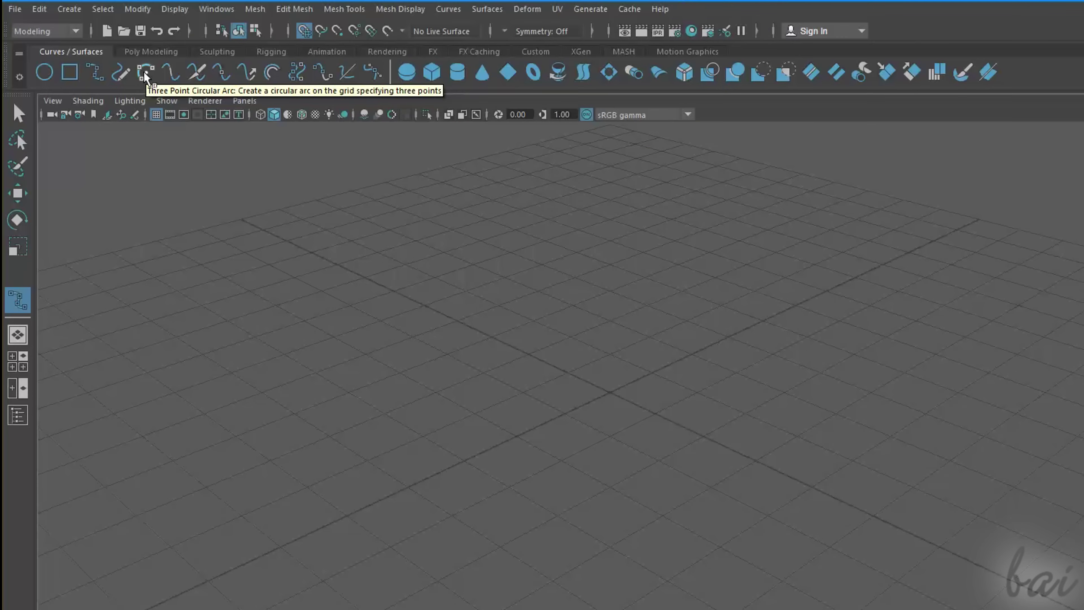
click(144, 72)
click(533, 321)
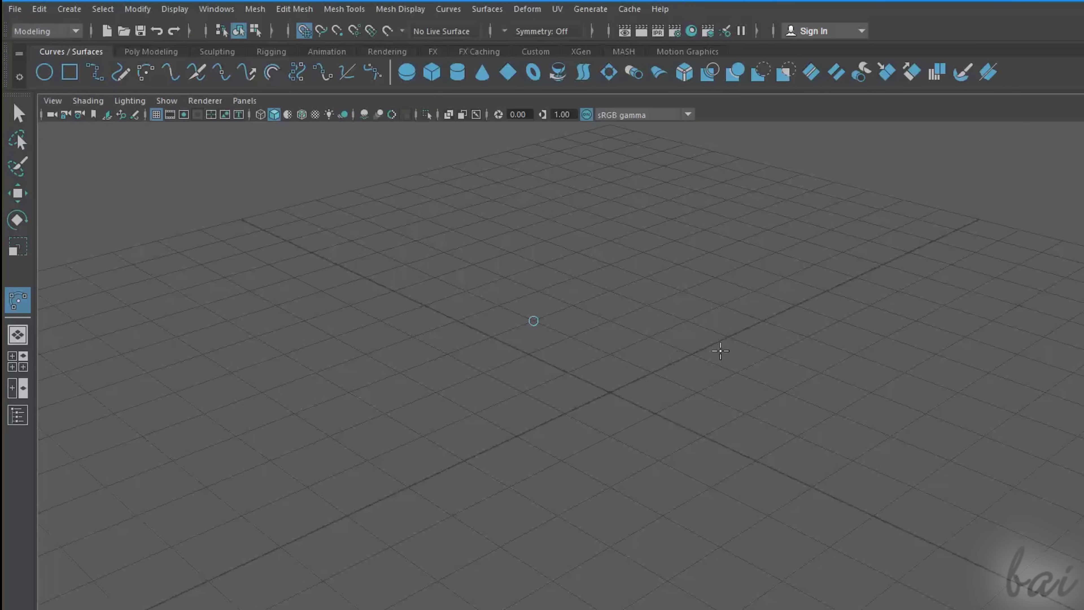
click(610, 487)
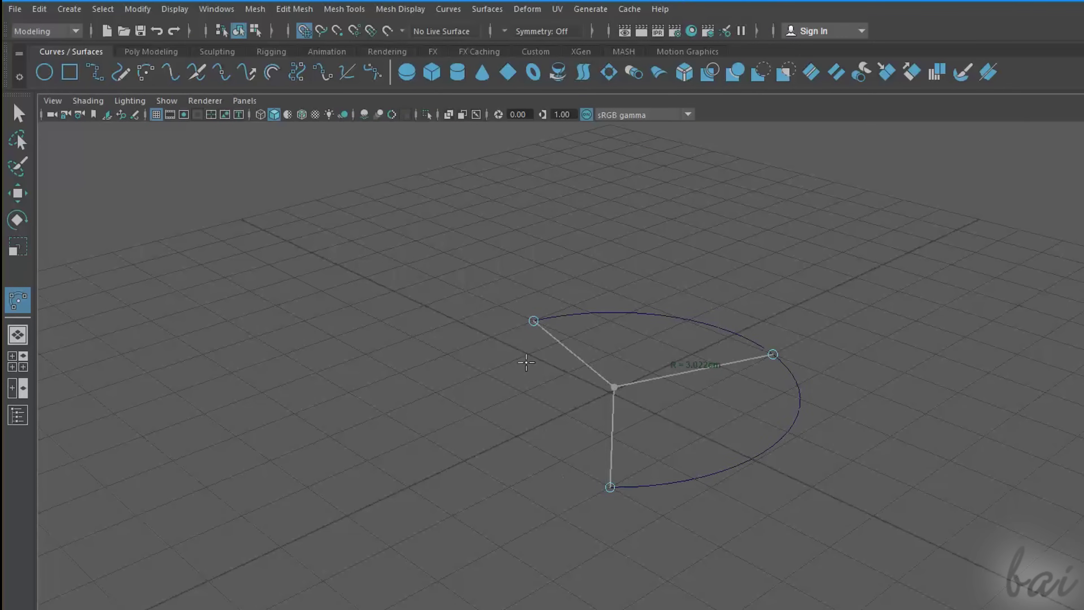
click(582, 319)
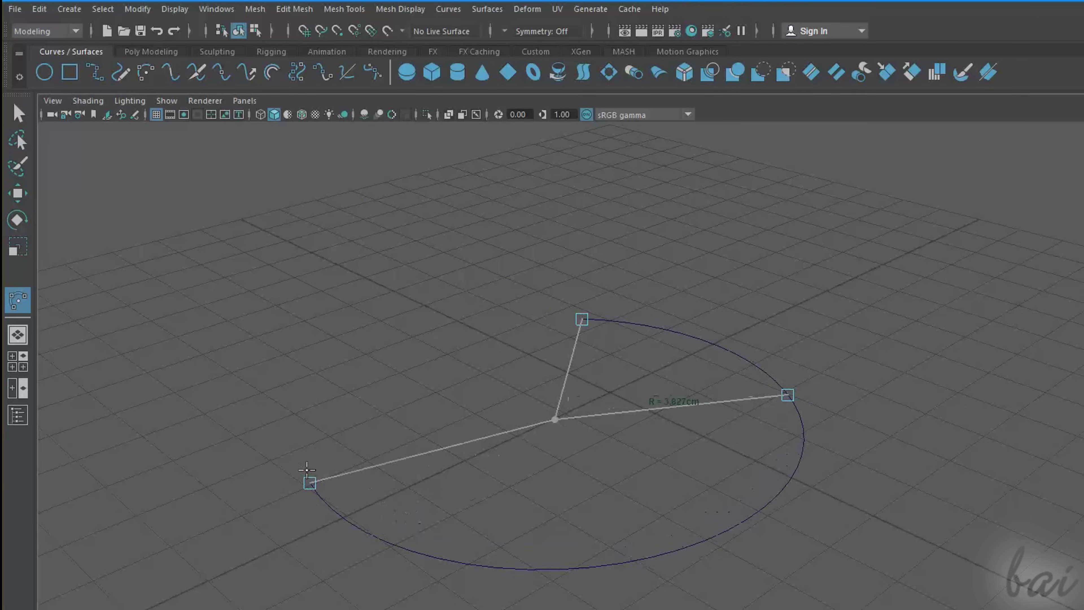
click(353, 422)
right_drag(844, 385, 851, 355)
key(y)
click(594, 307)
click(821, 401)
click(503, 476)
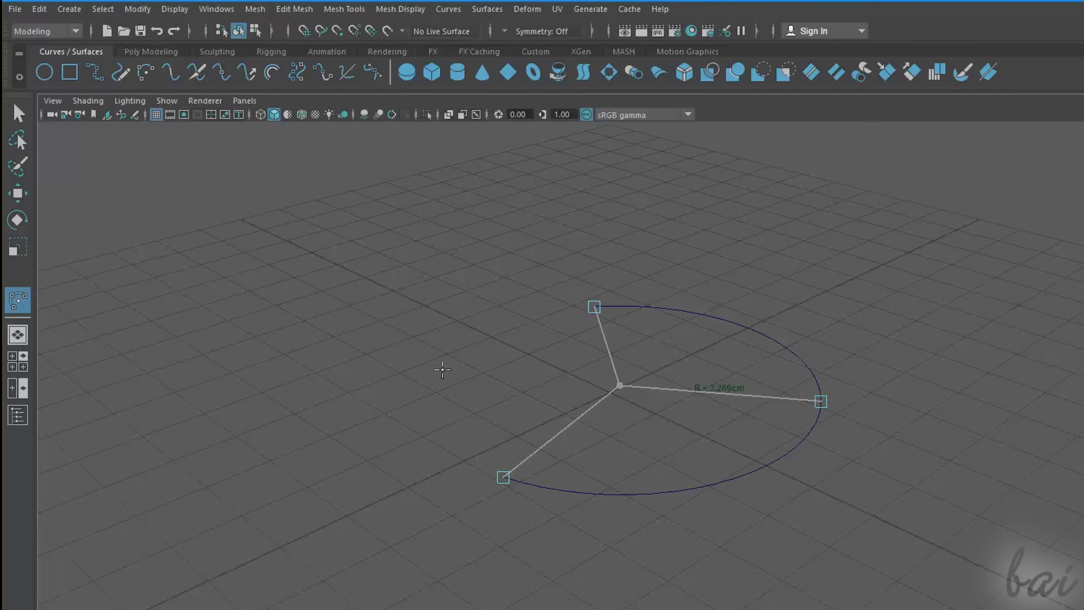
key(ctrl+z)
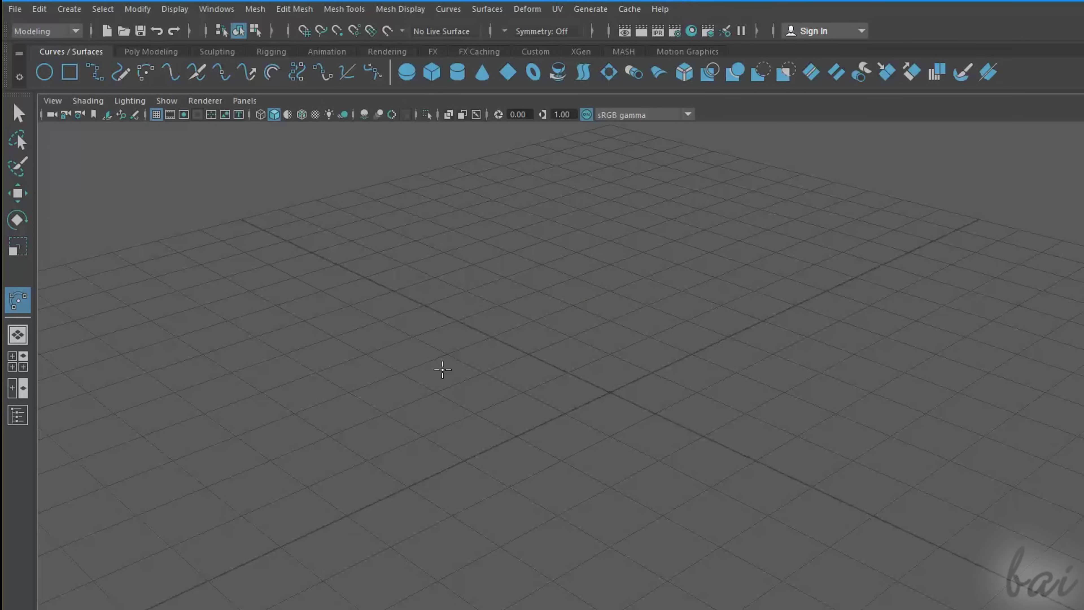
key(q)
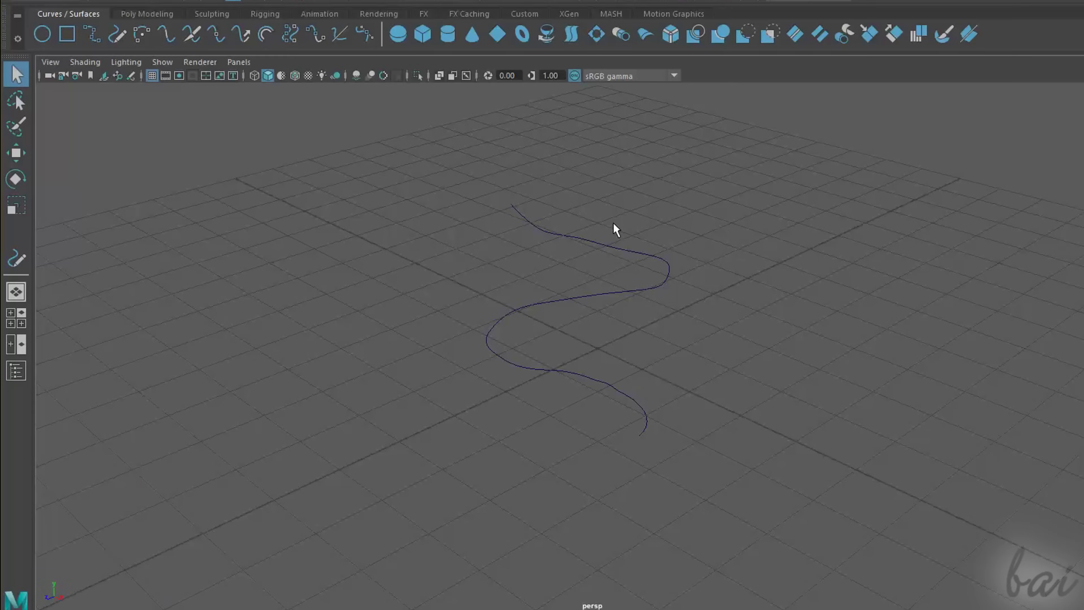
- Extend the wavy curve's end with Extend Curve, then deselect it
click(620, 294)
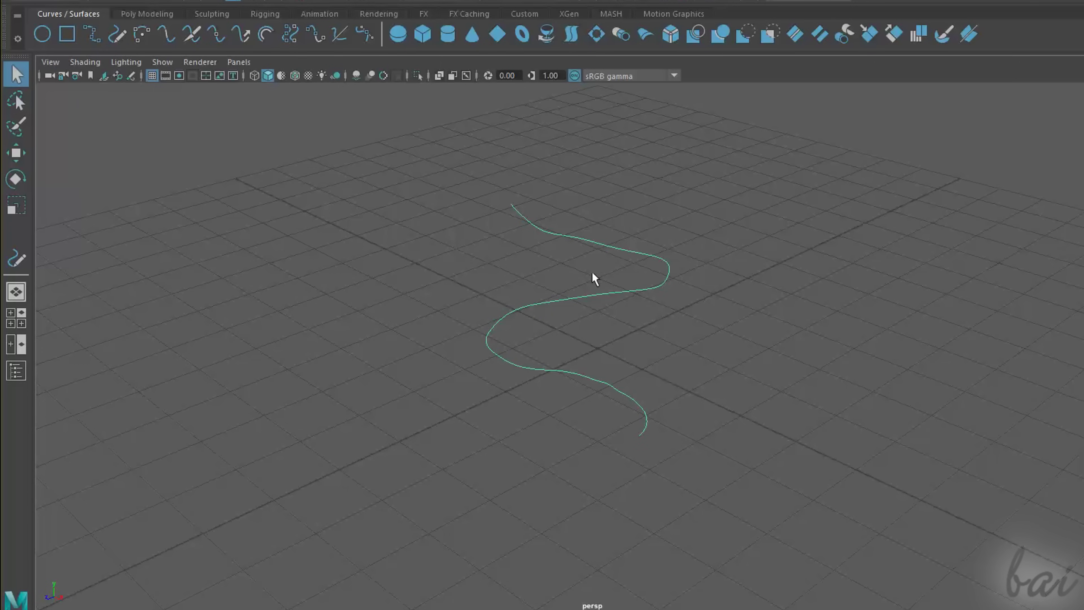
click(238, 39)
key(ctrl+z)
key(shift+z)
key(ctrl+z)
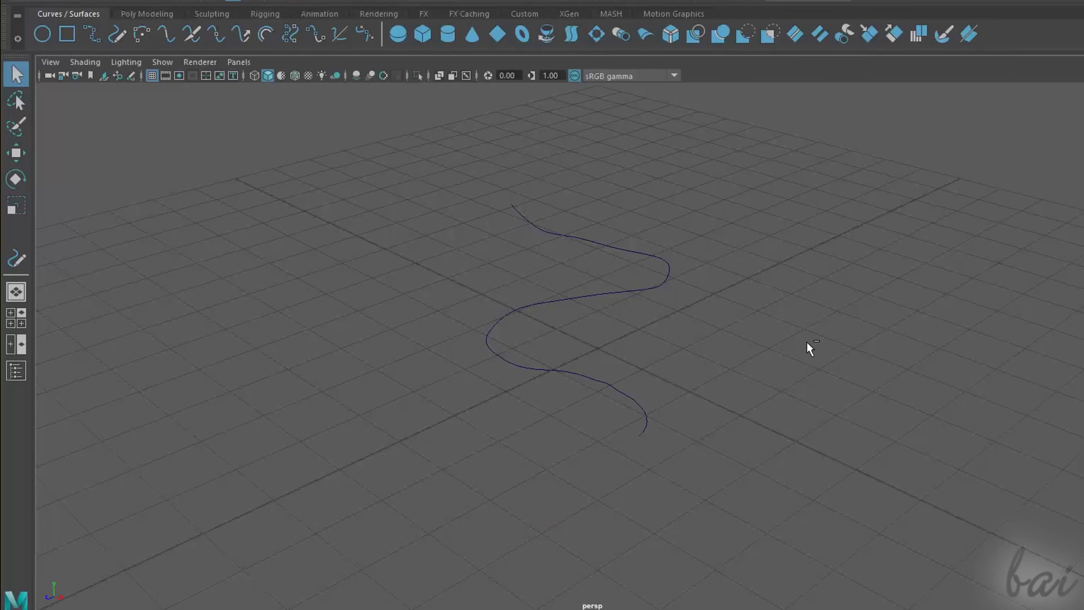
- Marquee-select all the curves together with the square
drag(251, 165, 970, 581)
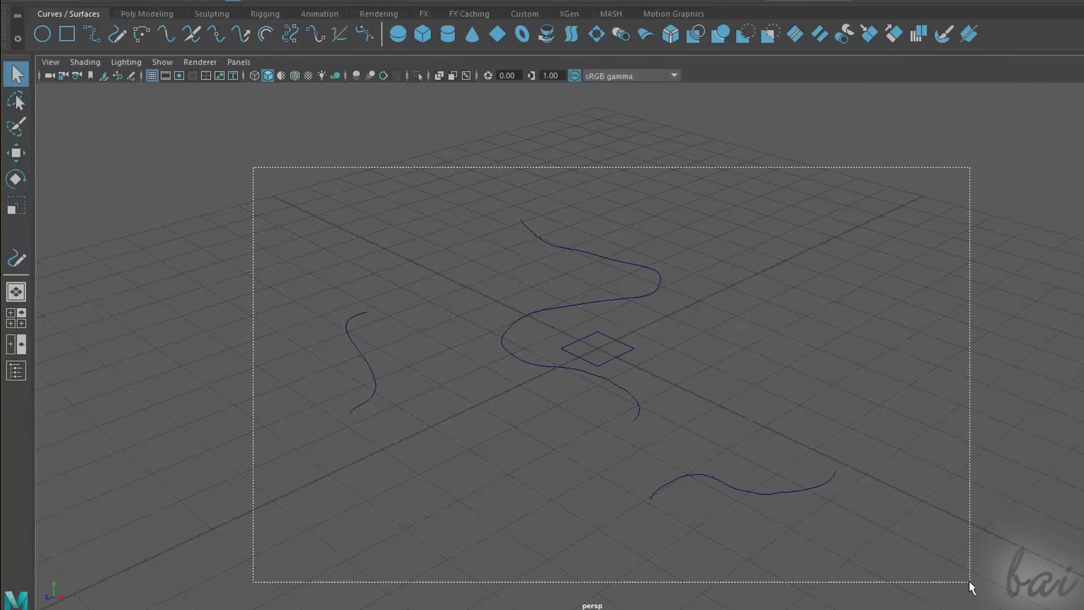
scroll(623, 405, down, 5)
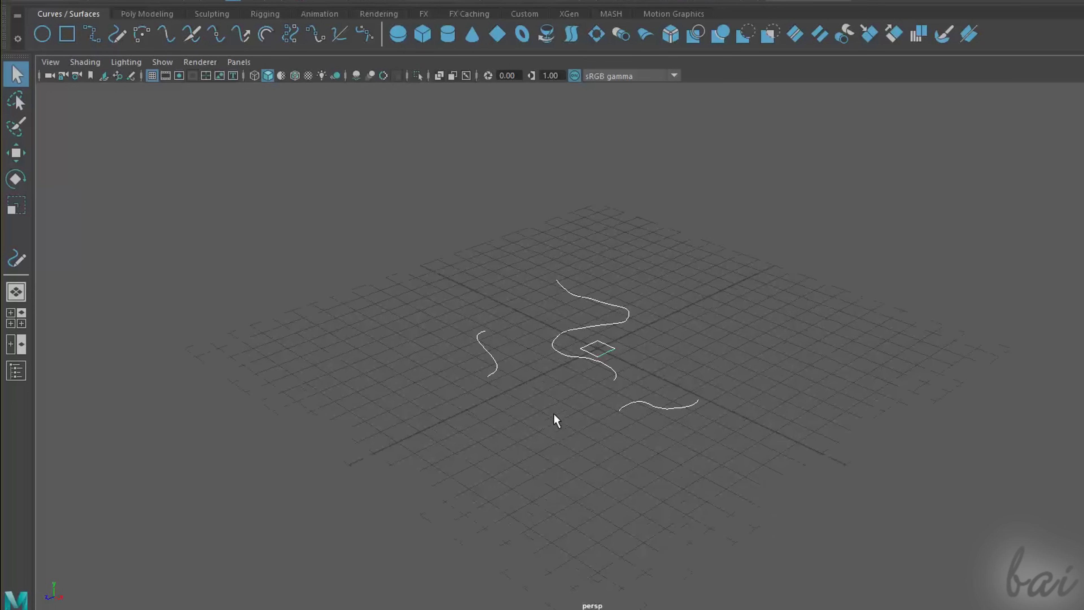
scroll(692, 363, up, 4)
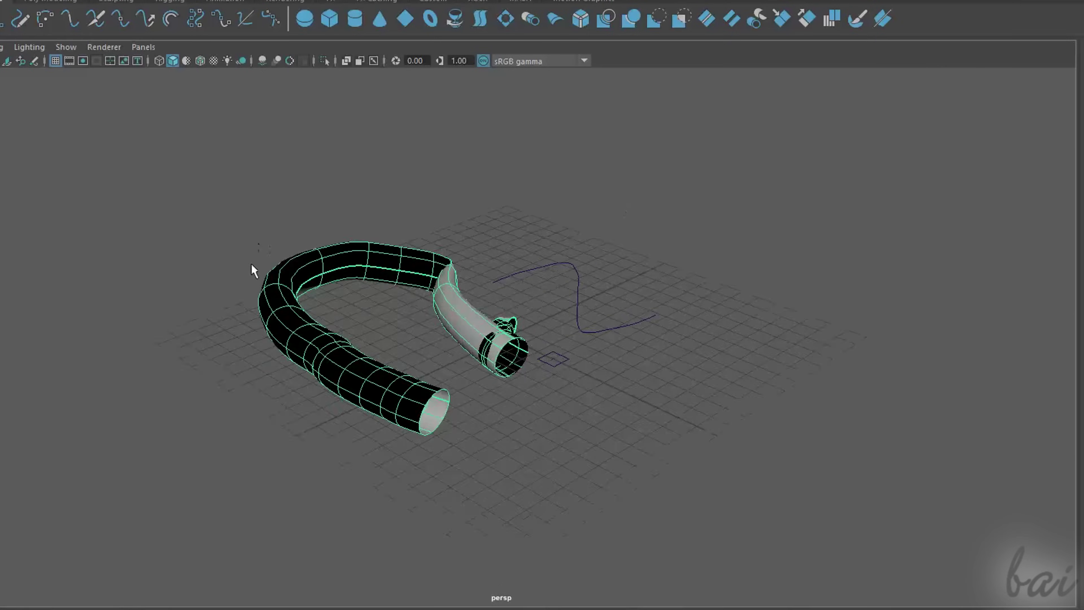
- Create and delete a NURBS sphere, cube and cylinder in turn
scroll(258, 265, up, 2)
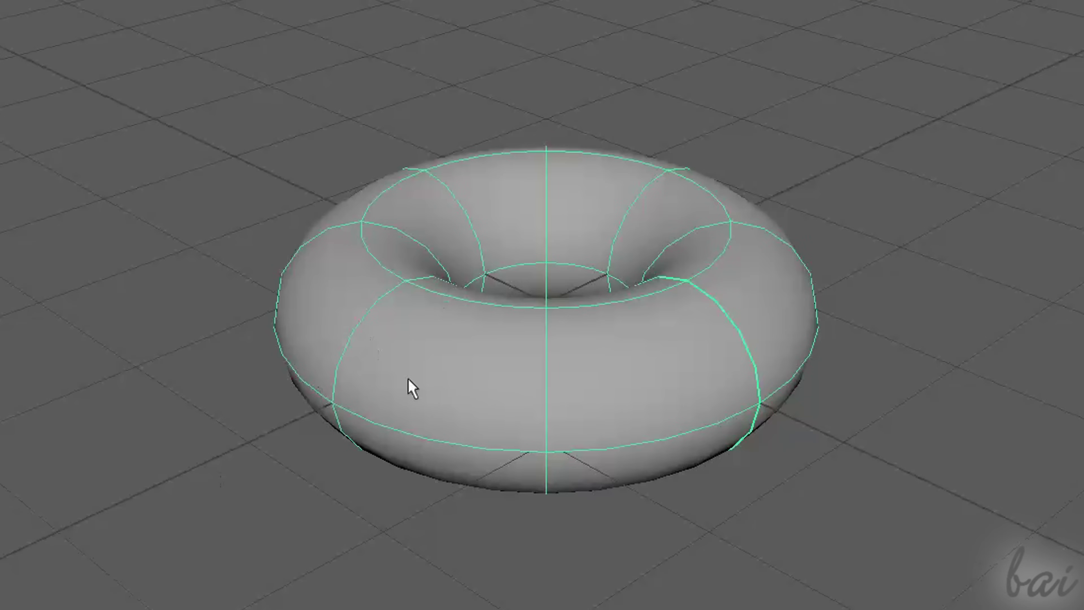
scroll(843, 310, down, 2)
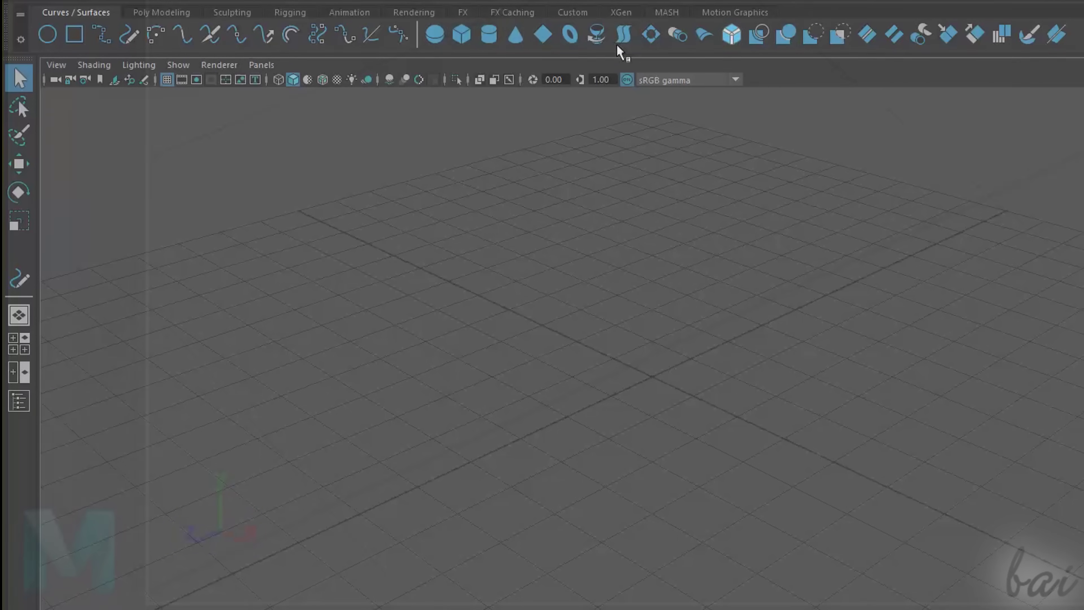
click(435, 34)
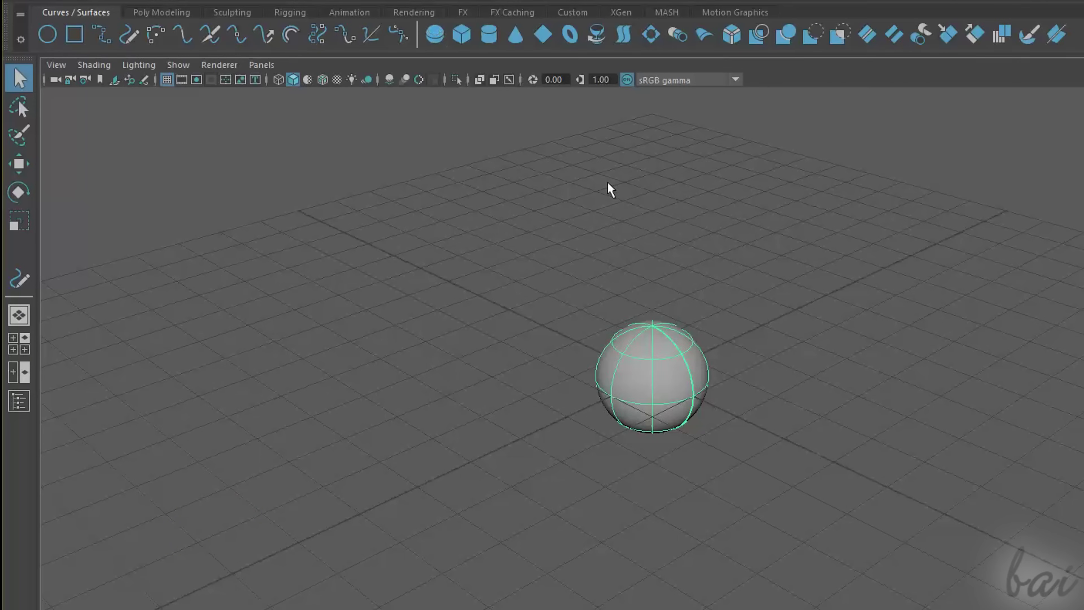
key(Delete)
click(461, 34)
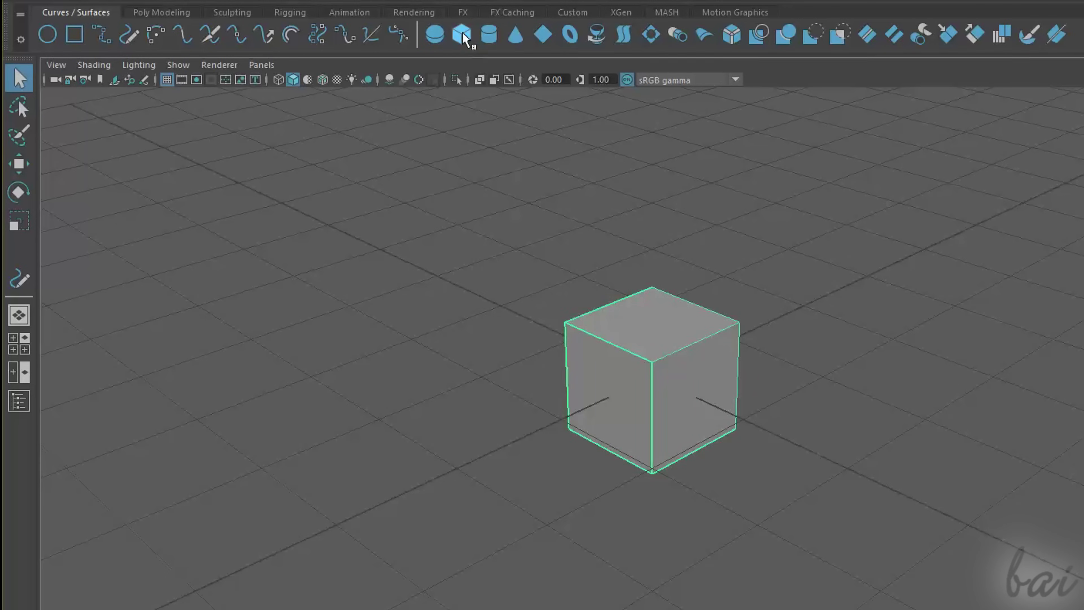
key(Delete)
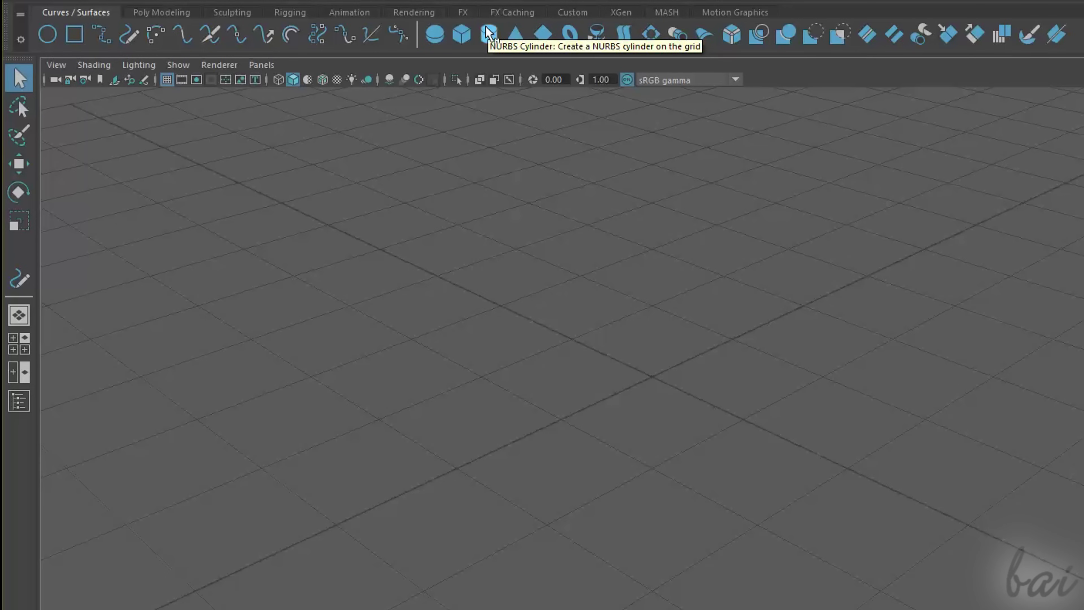
click(488, 34)
key(Delete)
- Create and delete a NURBS plane, then add a NURBS torus at the origin
click(548, 39)
key(Delete)
click(570, 37)
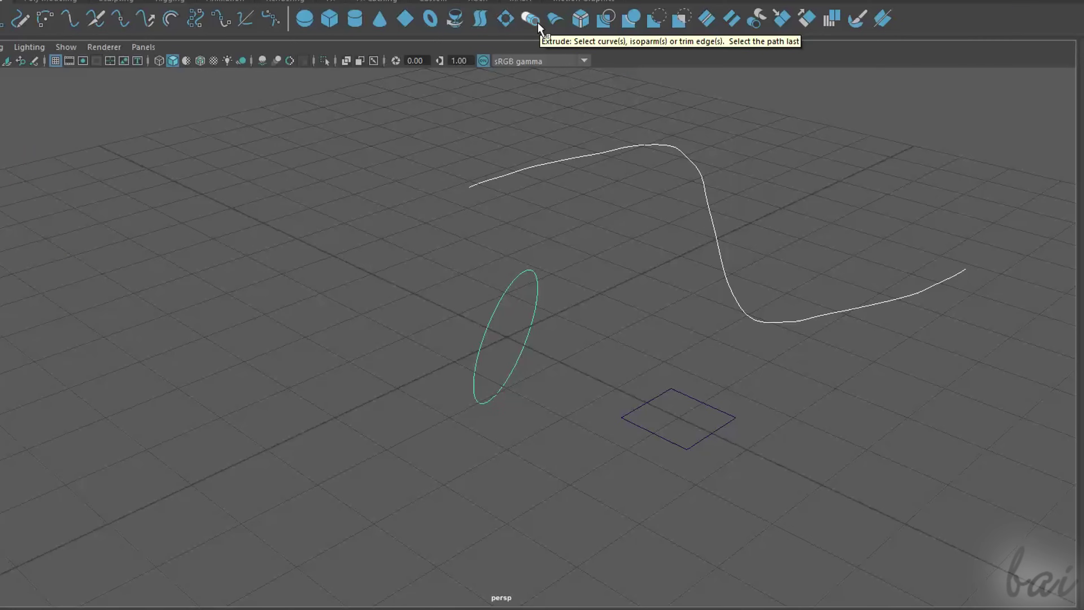
- Extrude the profile along the path, frame it, and revolve the circle into a surface
click(682, 37)
key(f)
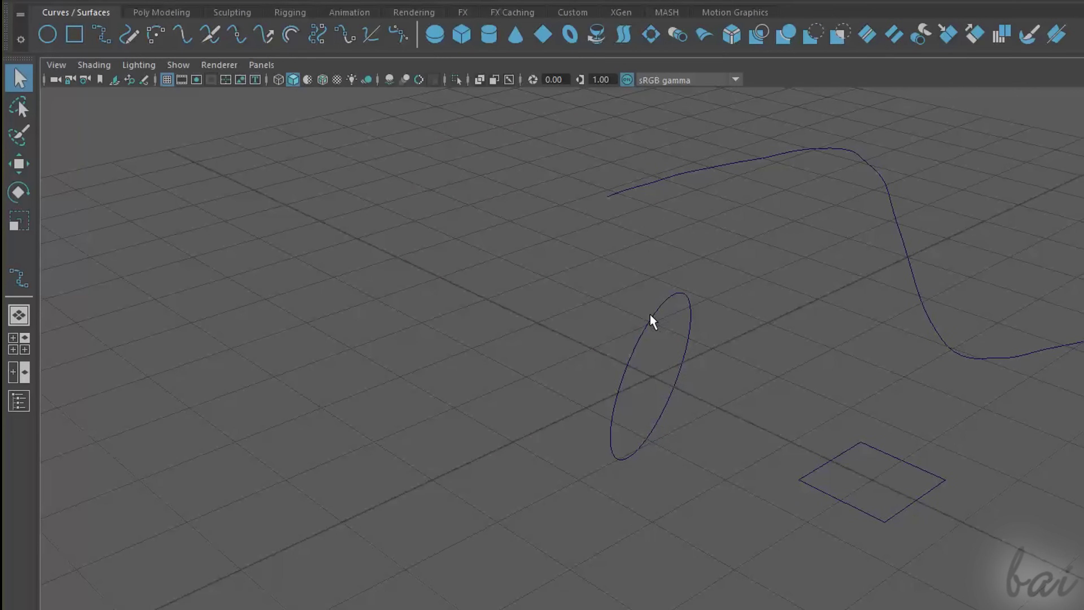
click(653, 323)
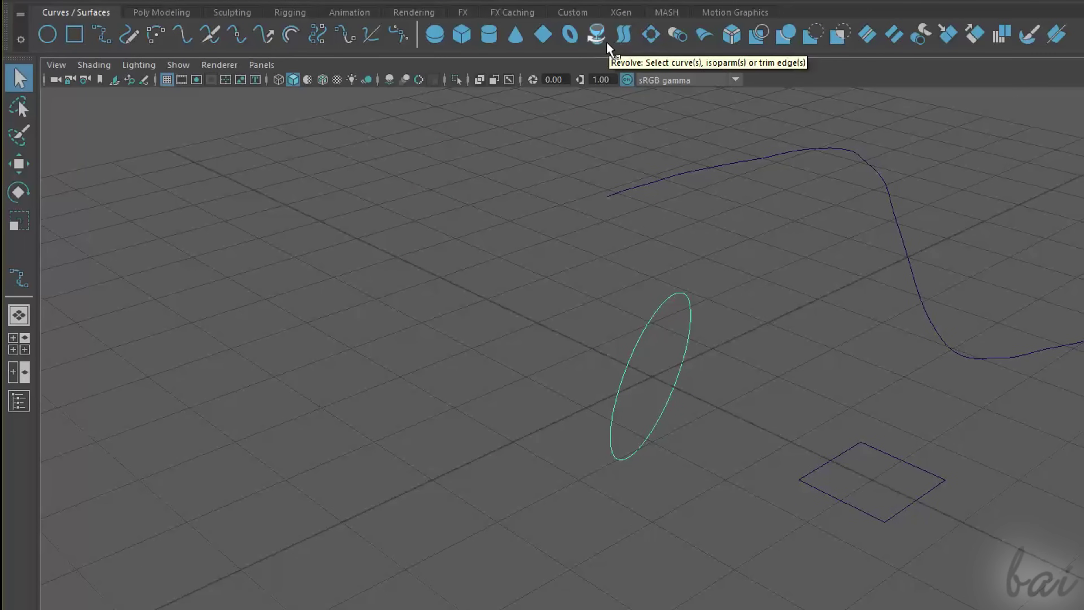
click(597, 34)
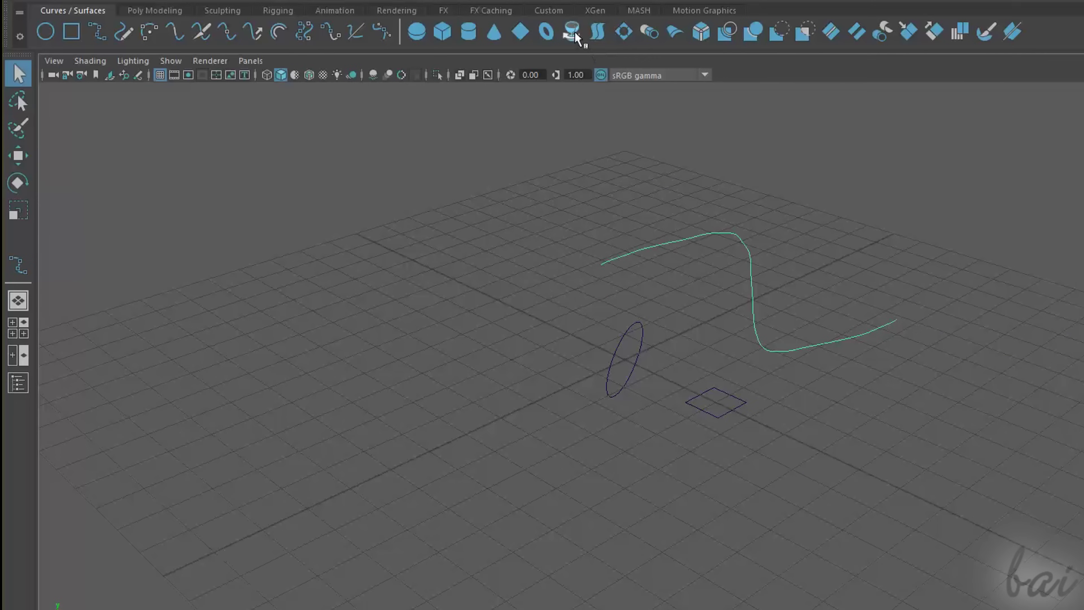
click(574, 34)
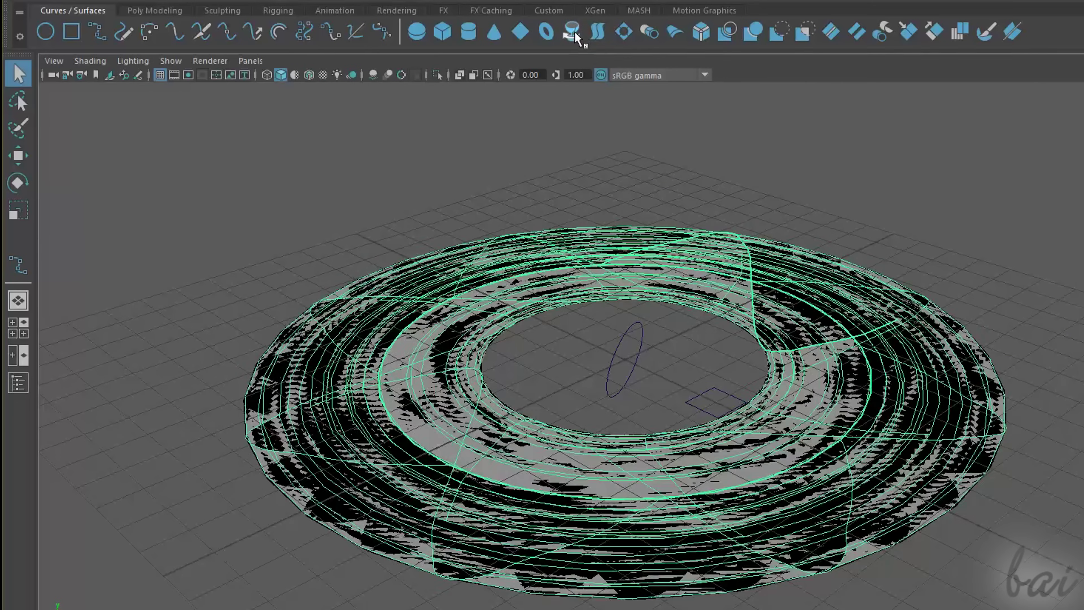
- Fill the square curve with a flat Planar surface
drag(739, 376, 1015, 596)
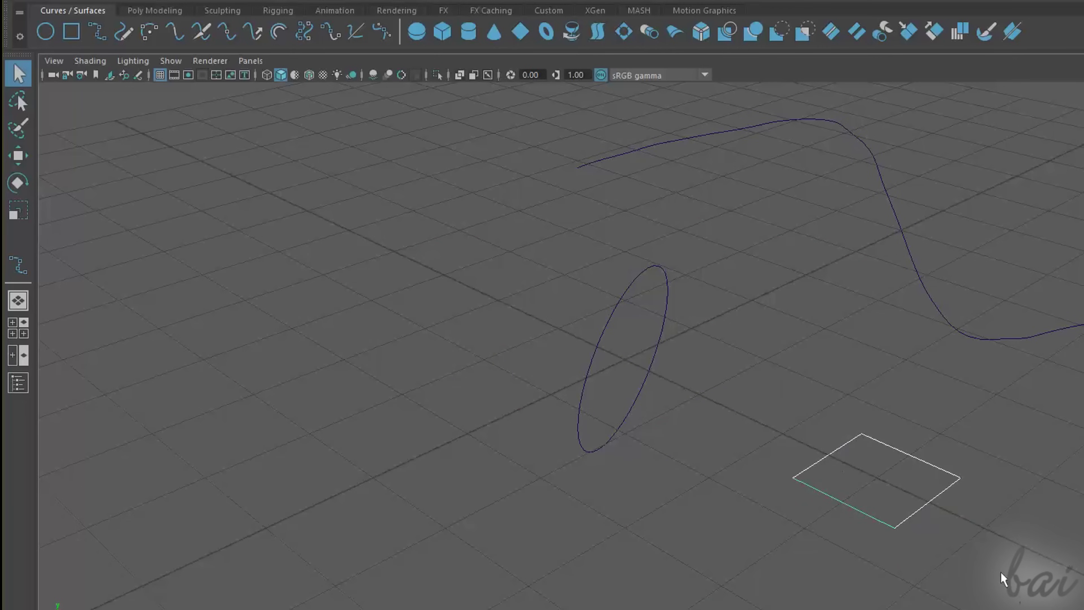
click(634, 38)
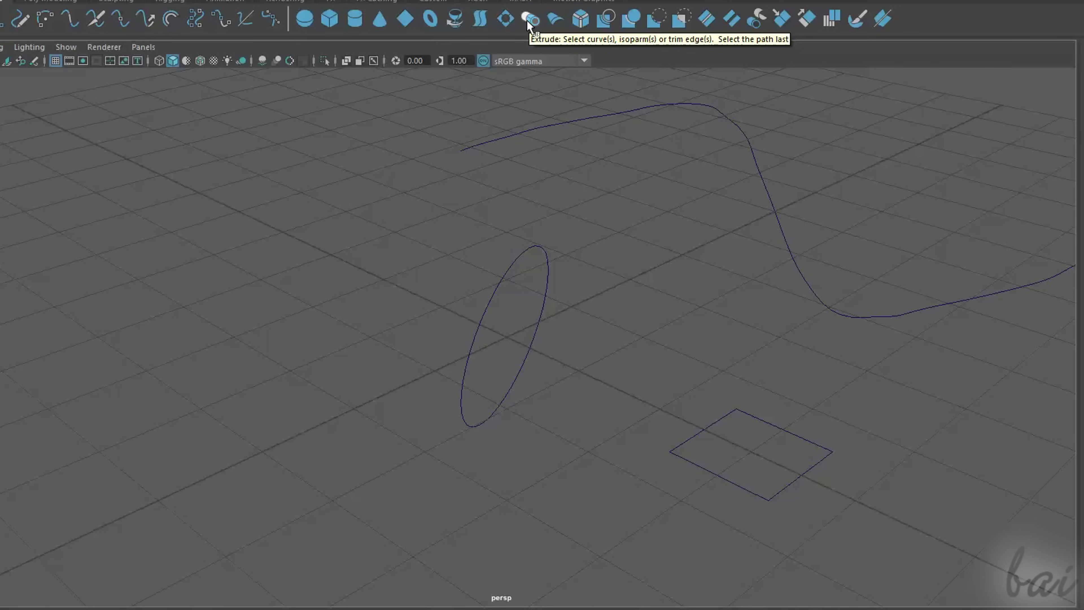
scroll(554, 171, down, 3)
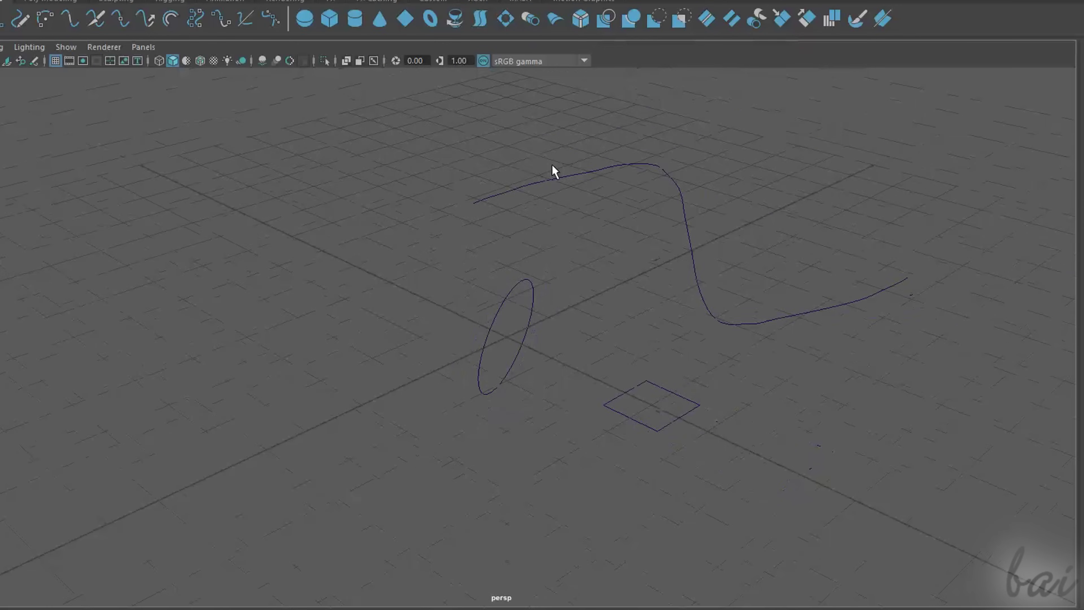
scroll(550, 179, up, 3)
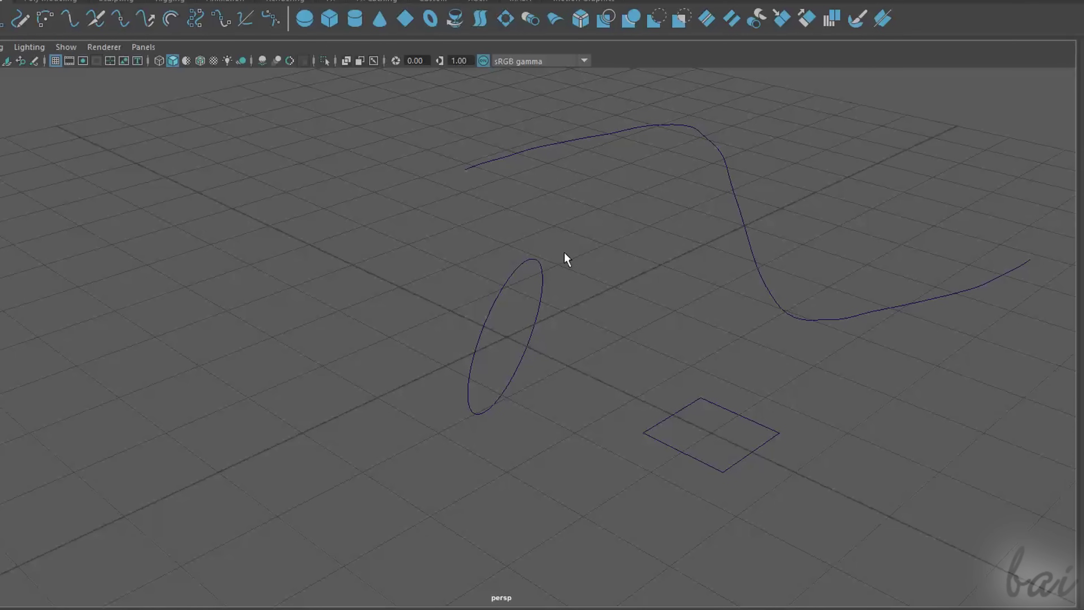
- Extrude the circle along the S-curve into a tube, then select the S-curve
click(541, 295)
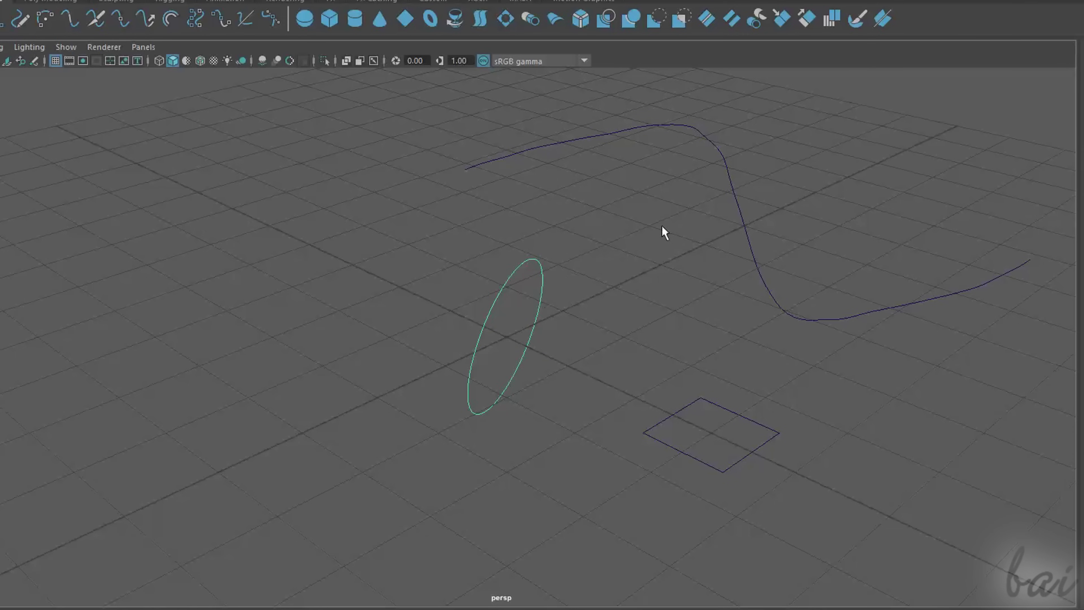
shift+click(736, 198)
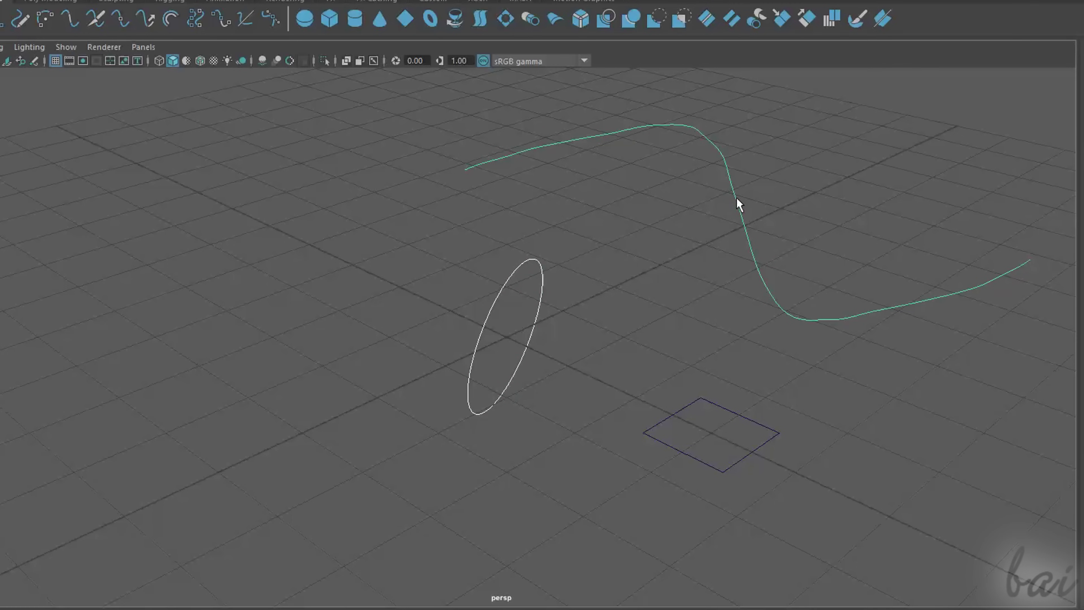
click(531, 19)
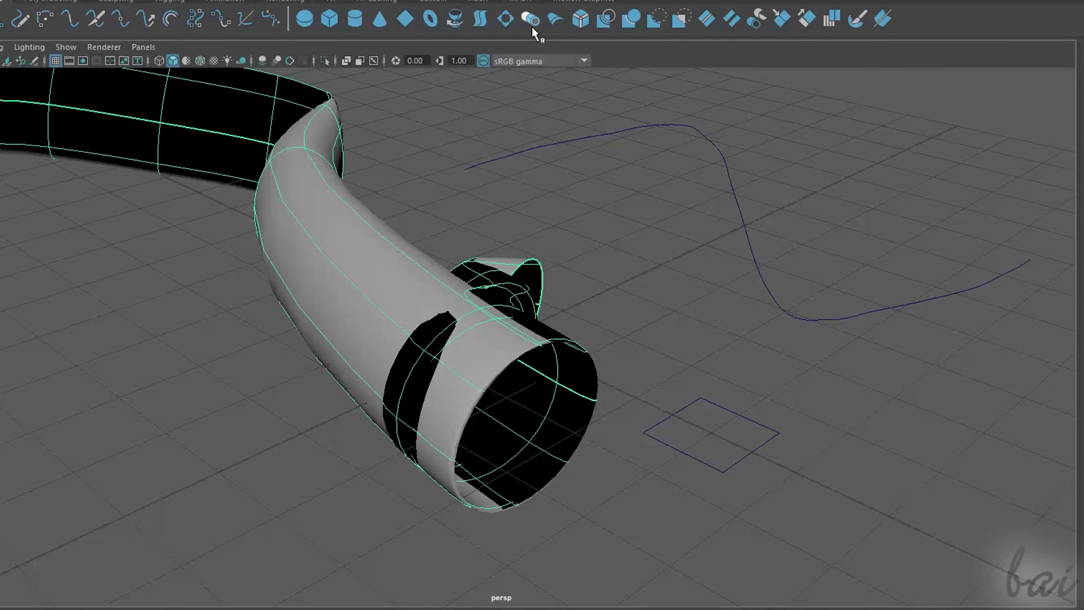
alt+drag(618, 175, 630, 209)
scroll(629, 208, down, 5)
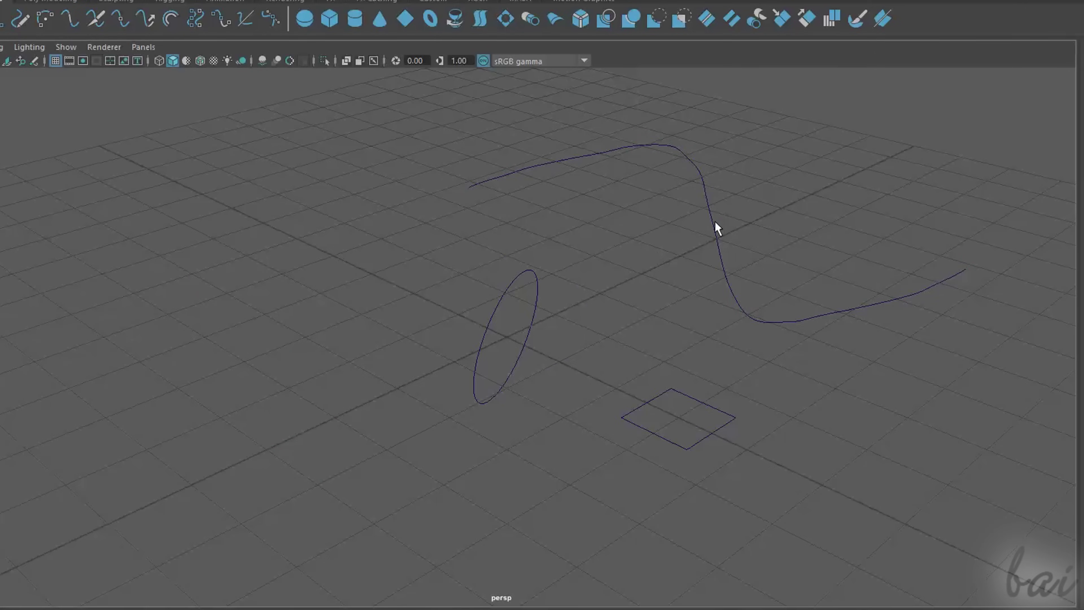
click(718, 228)
- Extrude the circle along the selected S-curve into a flared surface
shift+click(533, 323)
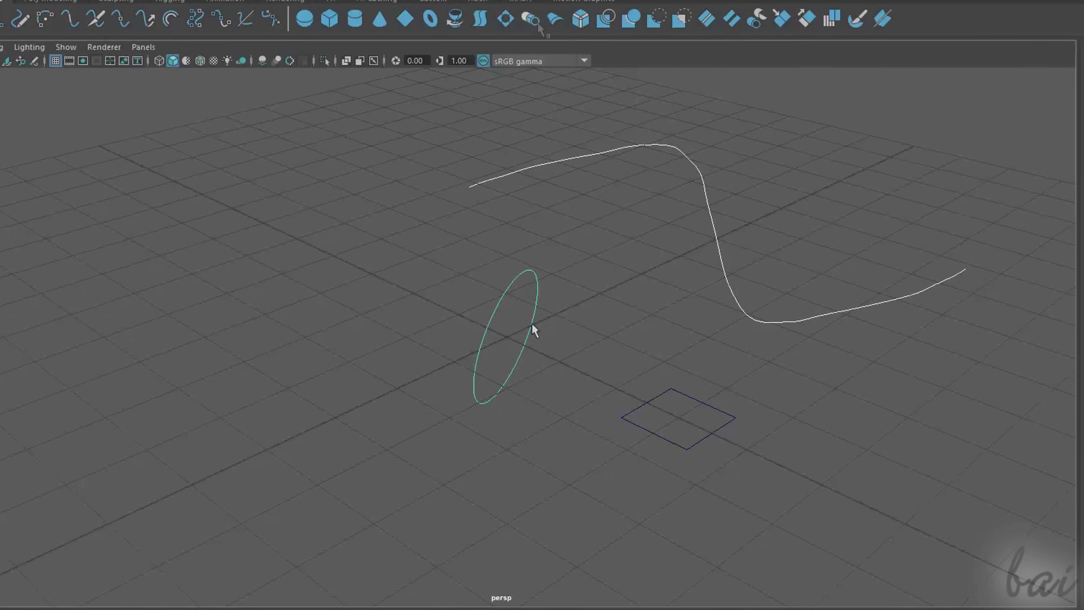
click(538, 24)
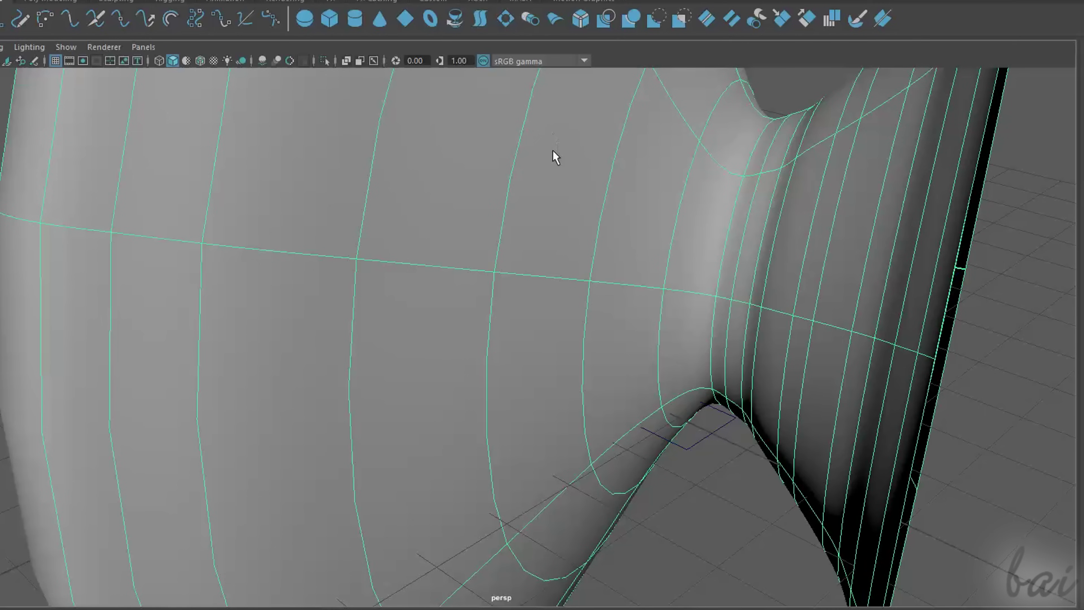
scroll(555, 162, down, 10)
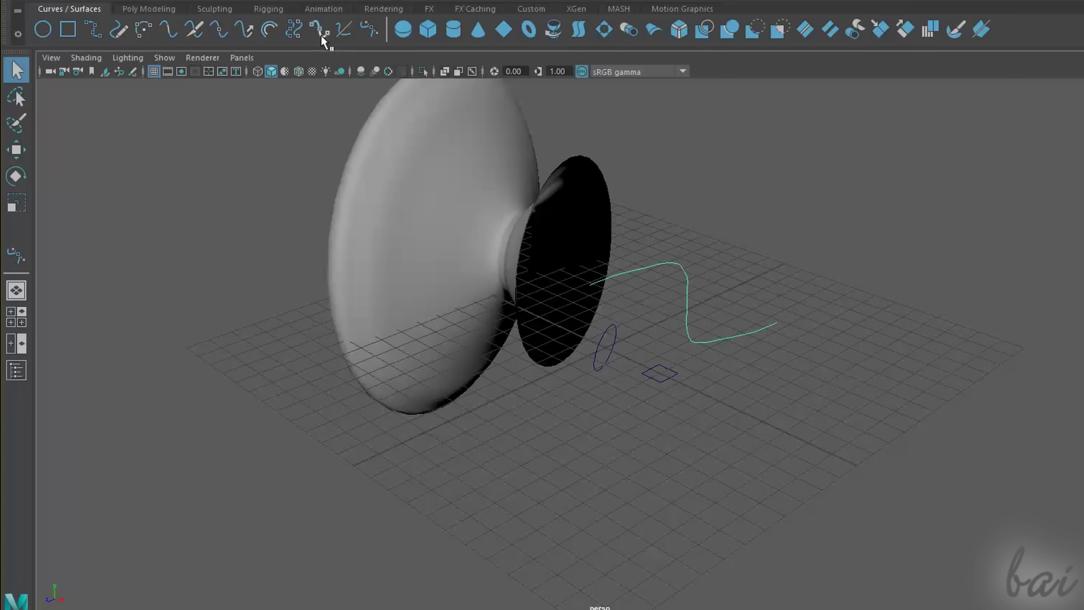
- Pull out the path curve's end to reshape the extruded surface
click(321, 30)
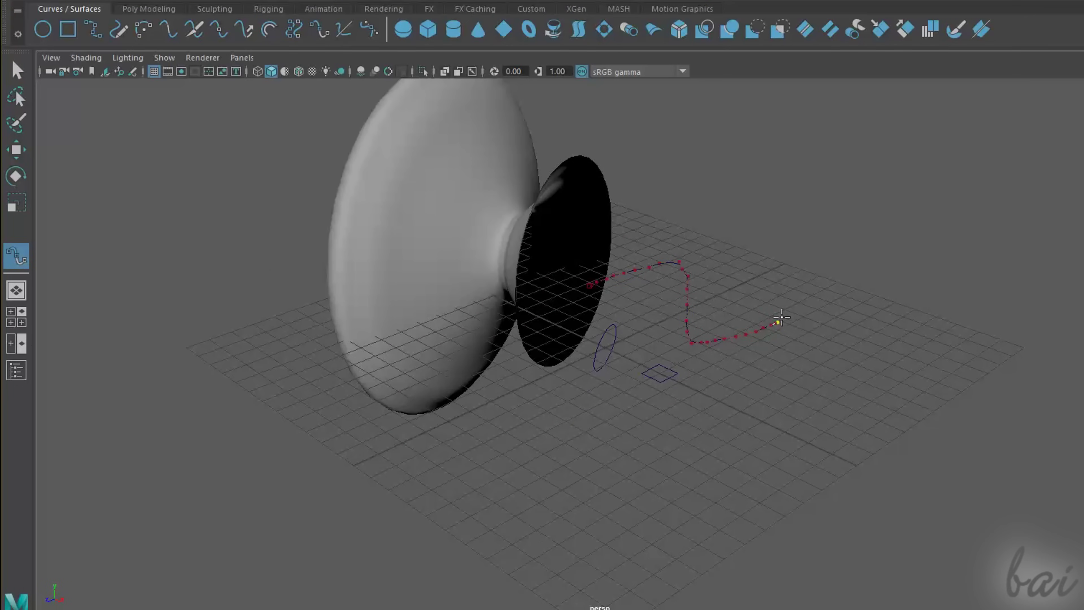
drag(778, 323, 939, 378)
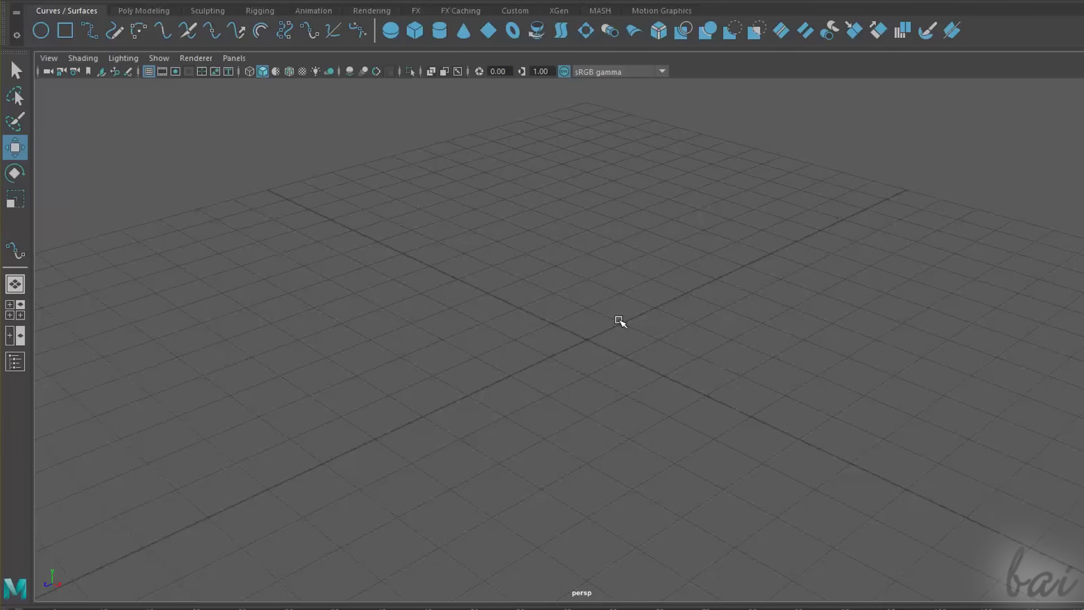
scroll(607, 307, up, 5)
- On the Poly Modeling shelf, create a polygon sphere, cylinder and torus
click(143, 11)
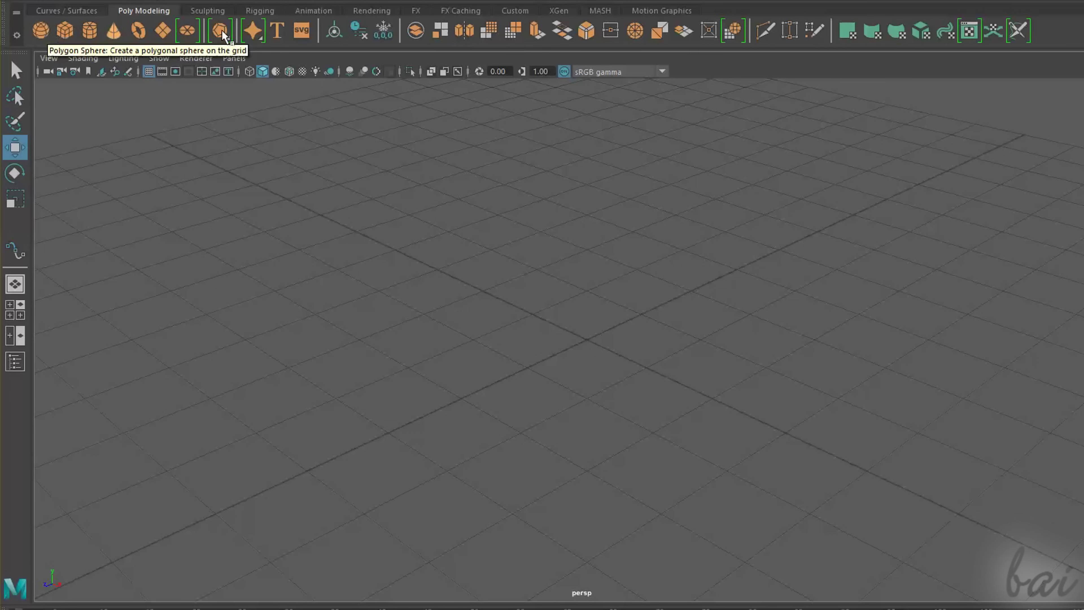
click(42, 30)
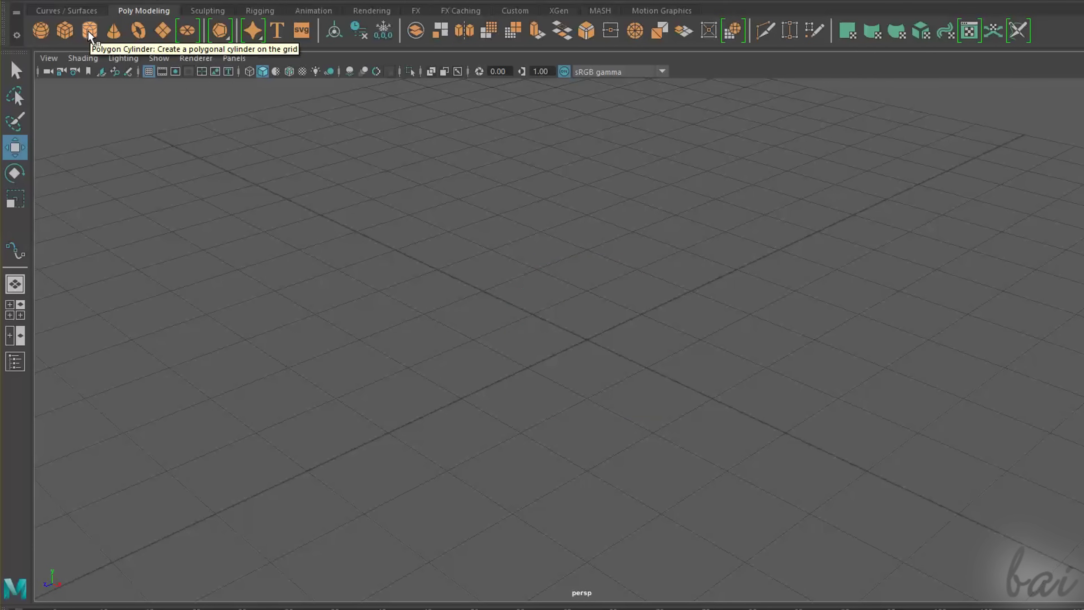
click(88, 31)
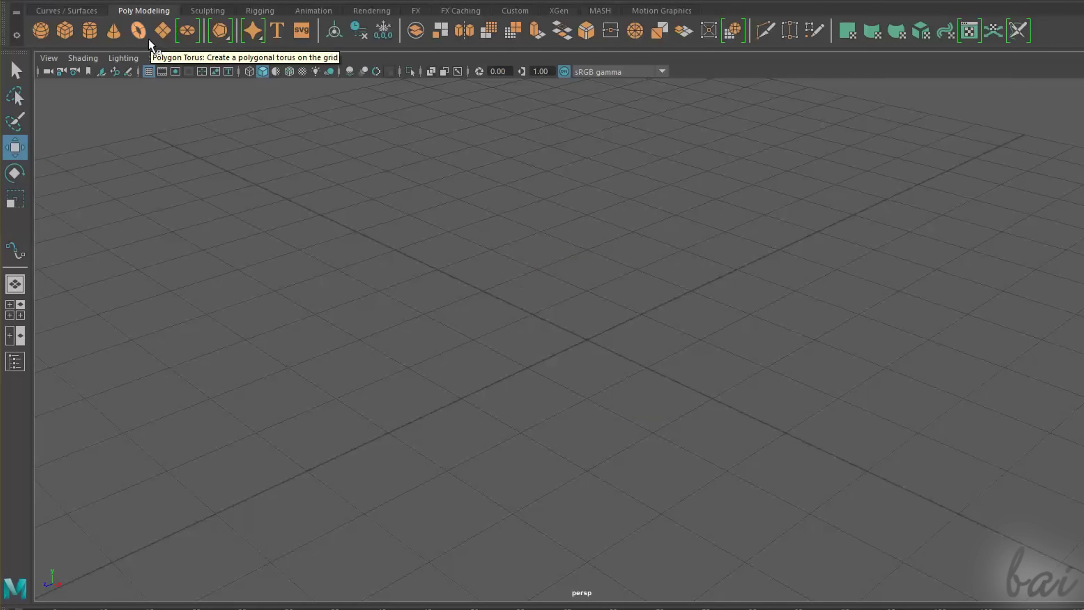
click(138, 30)
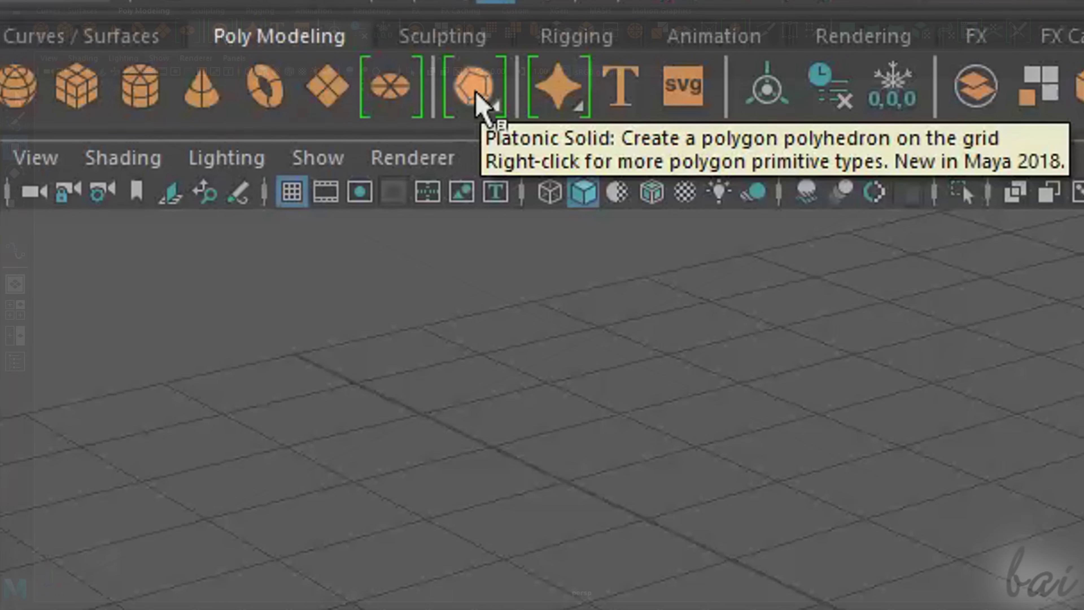
- Create an icosahedron, then swap it for a prism and then a helix
click(474, 88)
right_click(474, 88)
key(Escape)
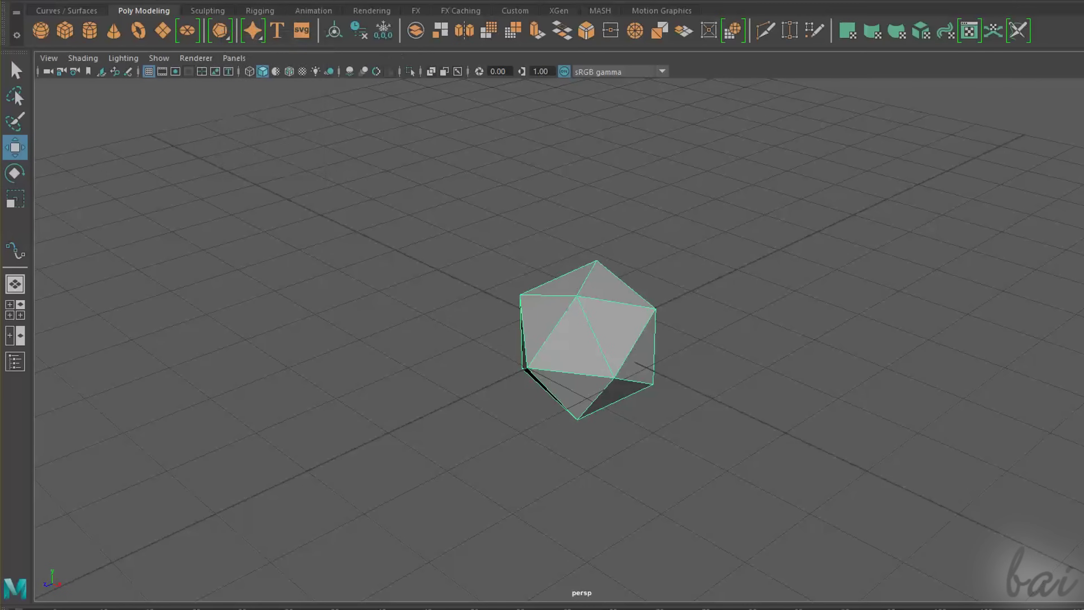
right_click(220, 30)
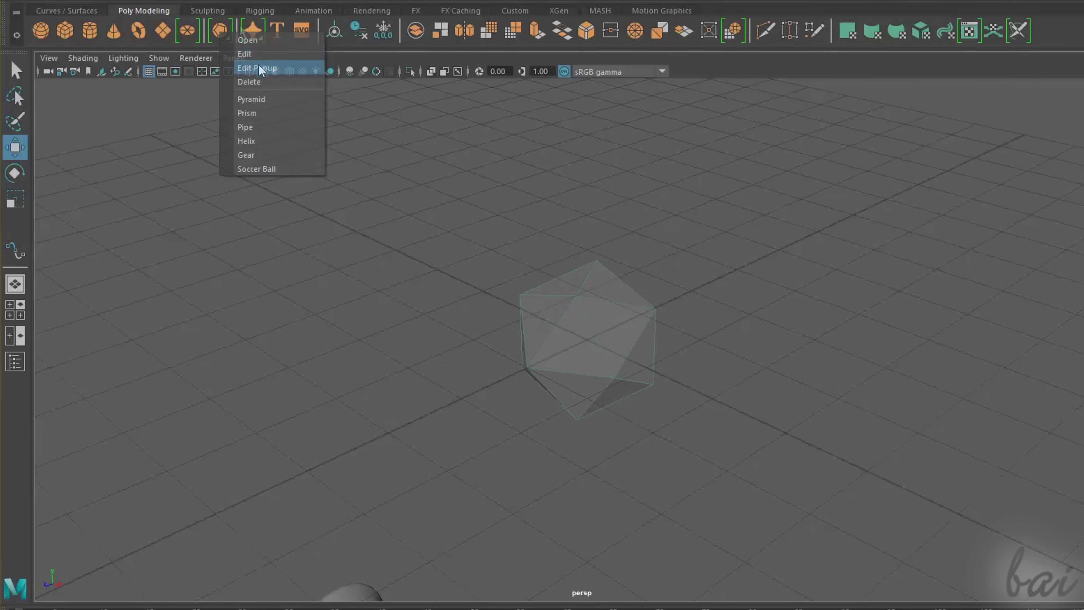
click(262, 111)
right_click(221, 30)
click(274, 138)
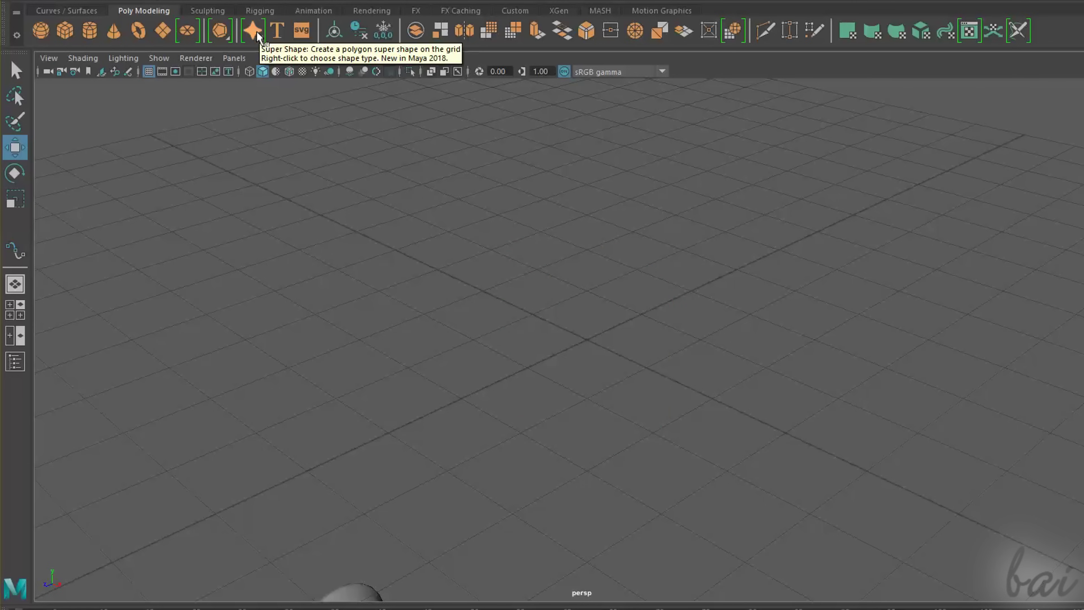
- Create a polygon 3D Type object and replace its text with 'Maya2018'
click(276, 30)
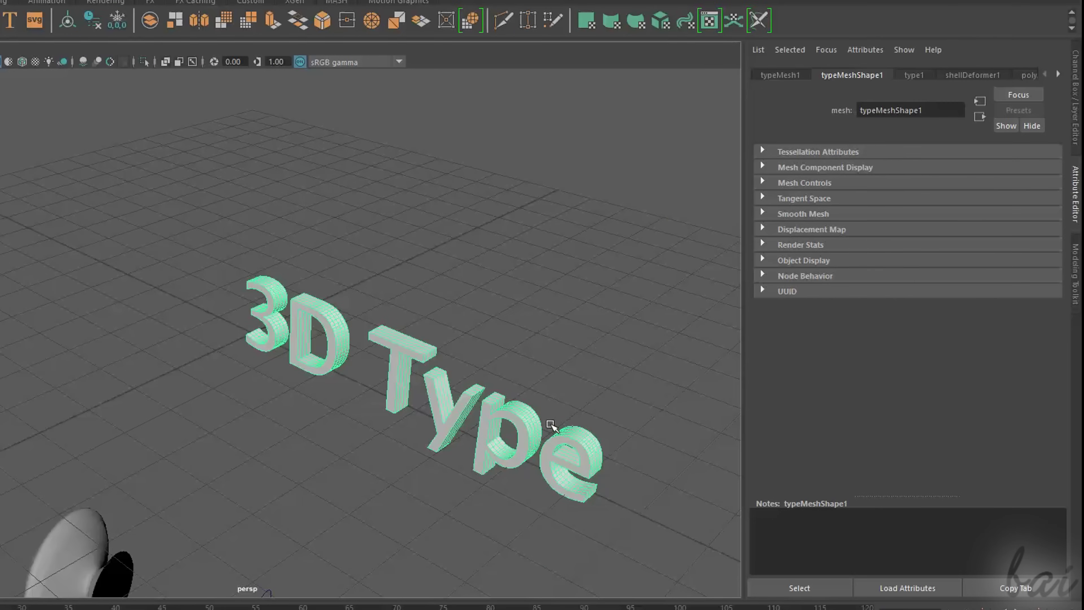
click(935, 75)
click(837, 182)
key(ctrl+a)
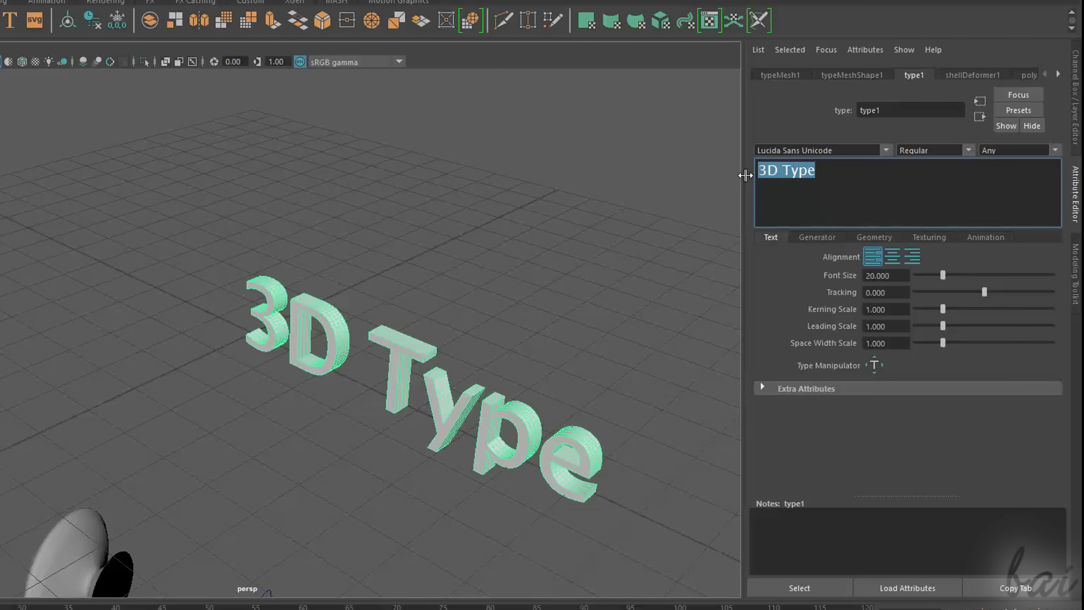
text(Maya2018)
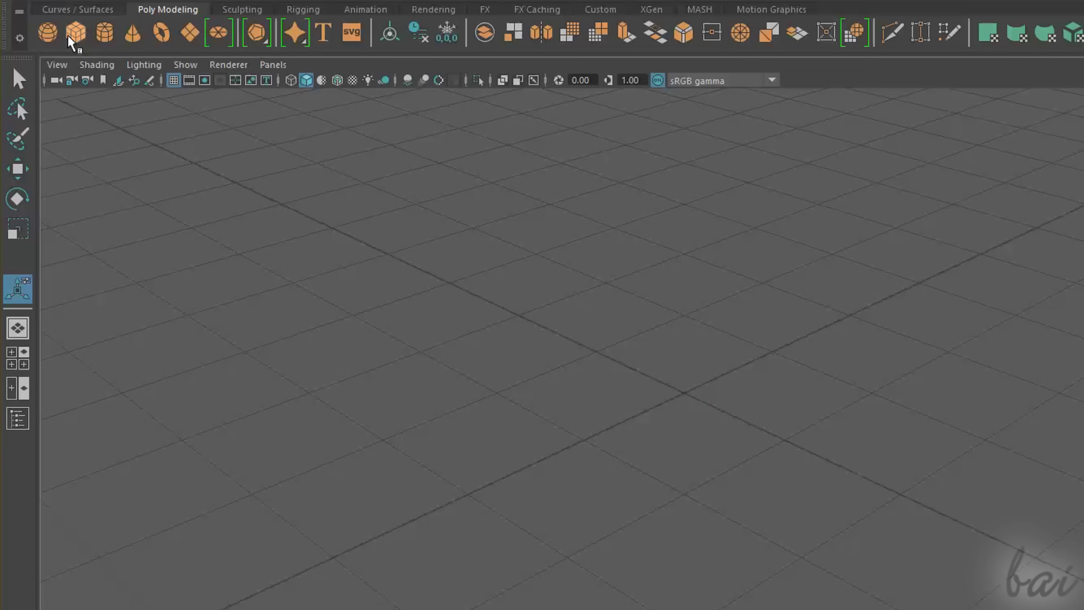
- Create a polygon cube, bevel it at fraction 0.5, and show polyBevel1's attributes
click(75, 34)
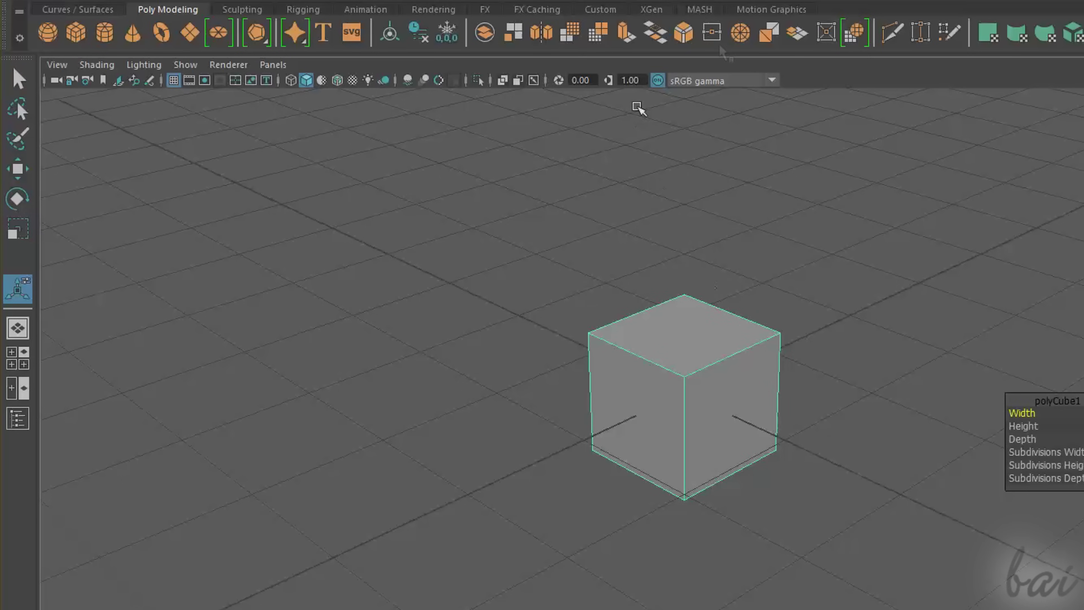
click(683, 32)
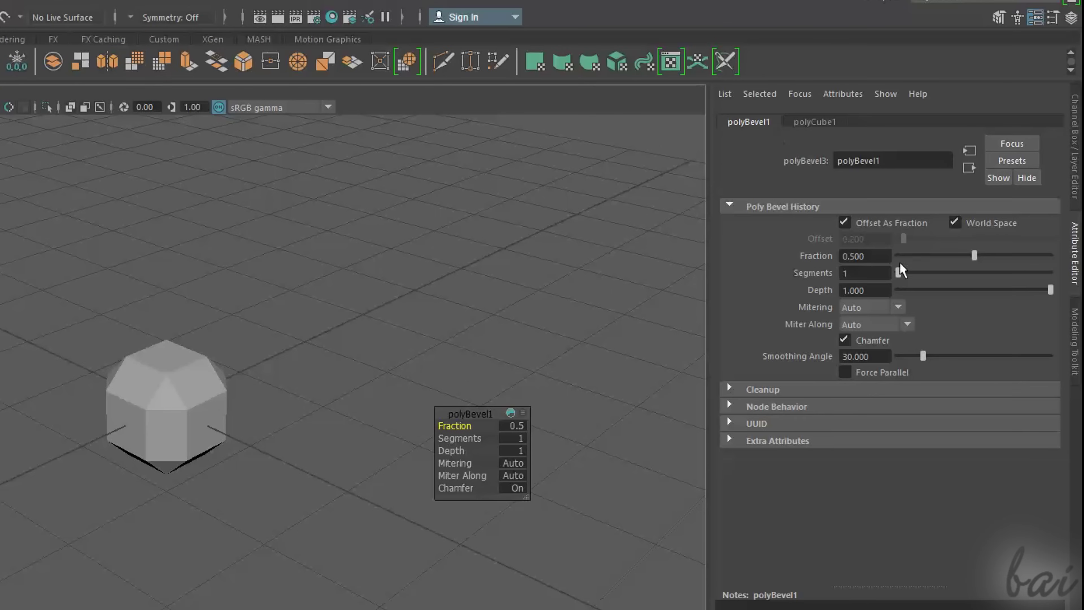
drag(974, 256, 944, 261)
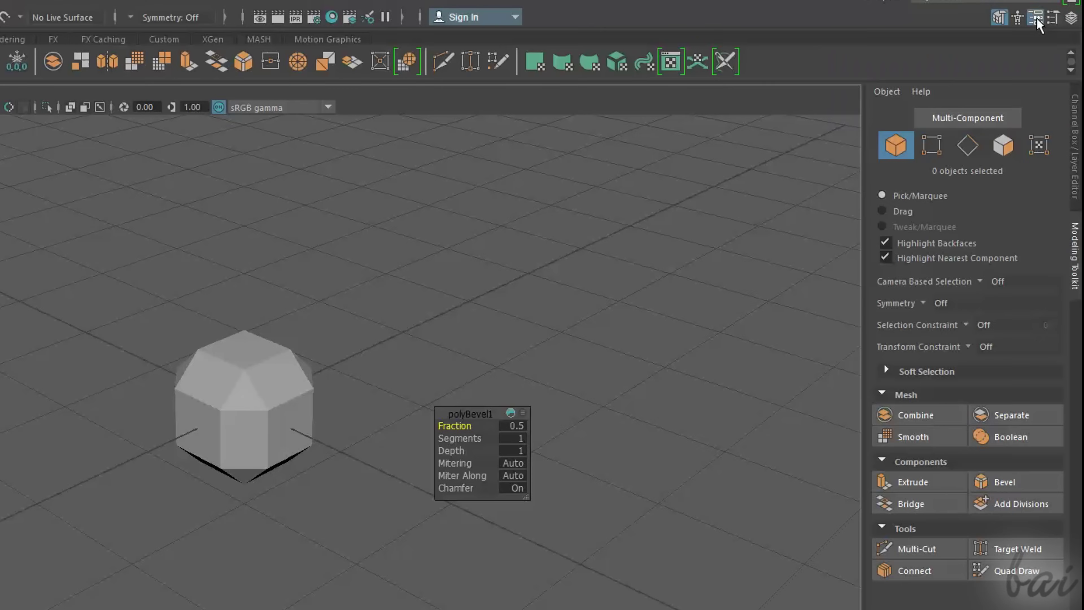
click(1037, 20)
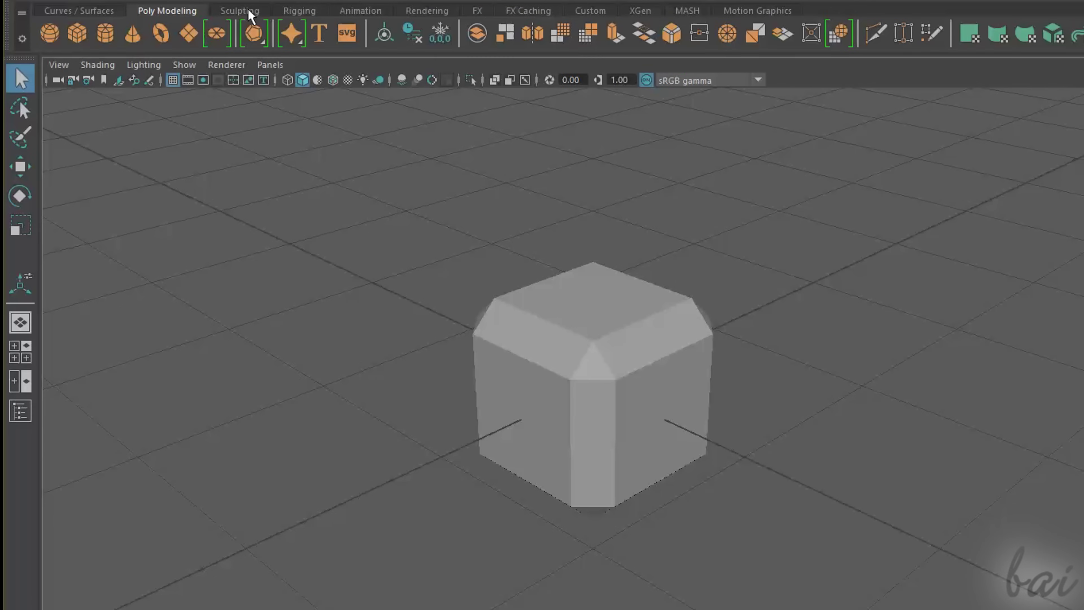
- On the Sculpting shelf, sculpt a groove along the cube's top and set Flatten brush size to 0.2
click(240, 11)
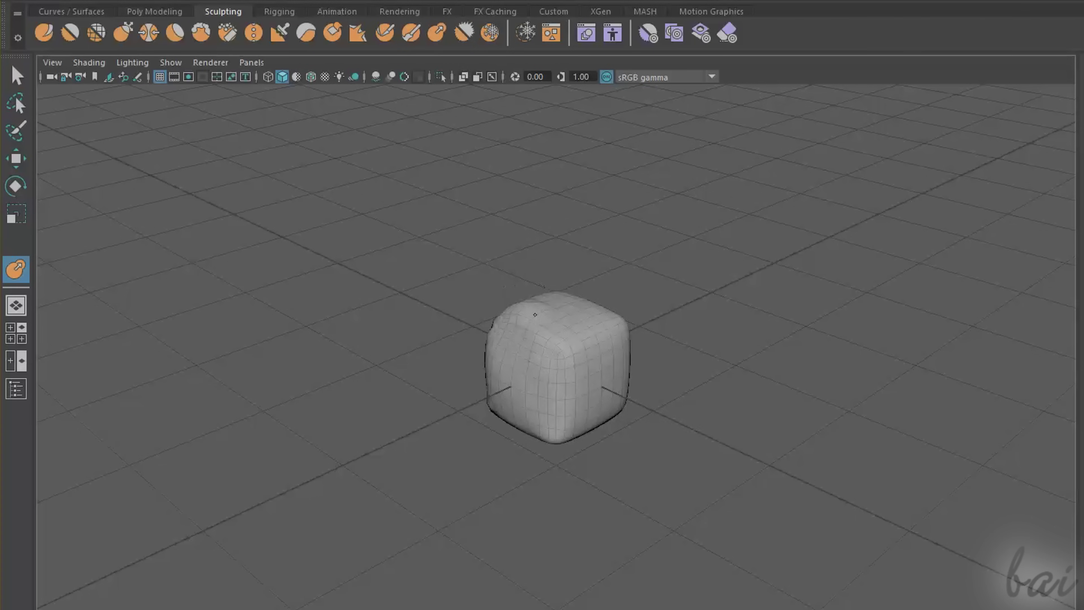
mouse_move(525, 325)
mouse_down()
mouse_move(564, 350)
mouse_move(556, 369)
mouse_move(528, 362)
mouse_move(508, 383)
mouse_move(540, 409)
mouse_move(533, 351)
mouse_move(543, 381)
mouse_move(577, 378)
mouse_move(569, 356)
mouse_move(614, 337)
mouse_up()
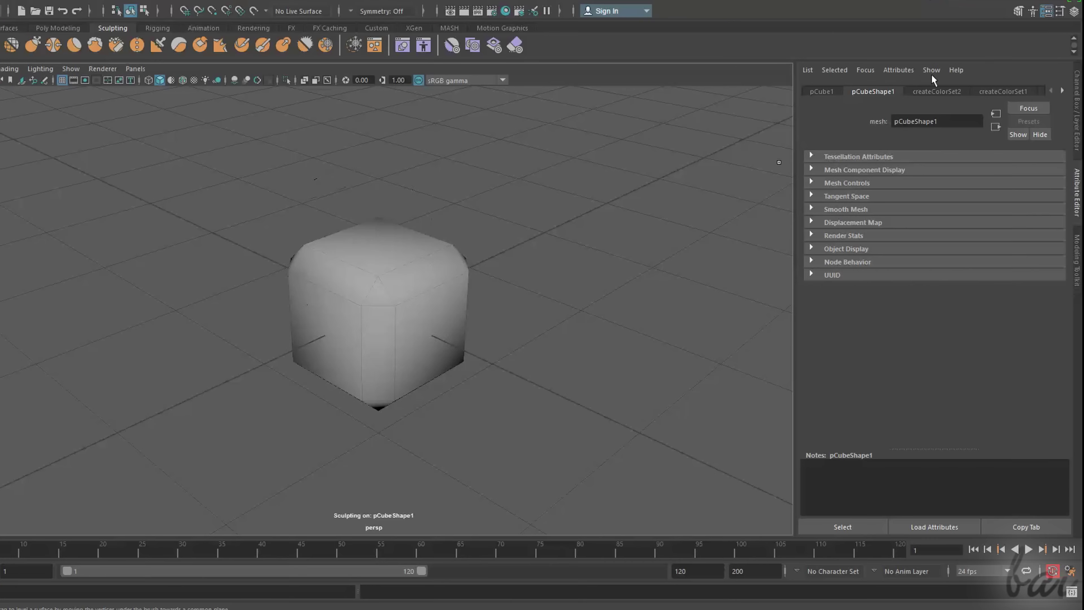
click(1060, 13)
double_click(112, 127)
text(0.2)
key(Return)
- Apply Smooth from the Poly Modeling shelf to subdivide the bevelled cube
scroll(380, 300, down, 5)
scroll(382, 304, up, 5)
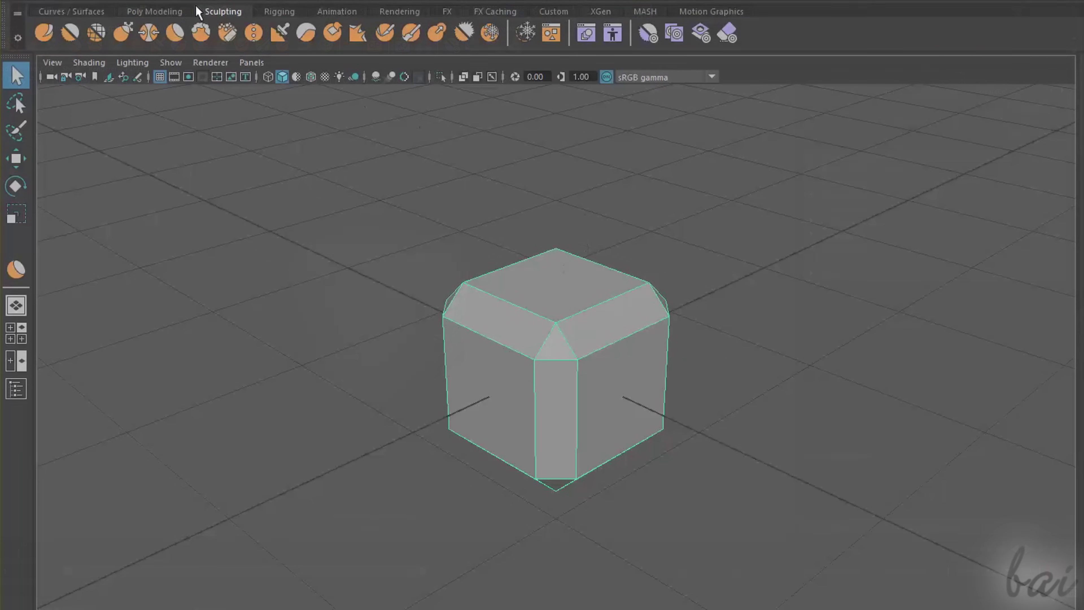
click(173, 12)
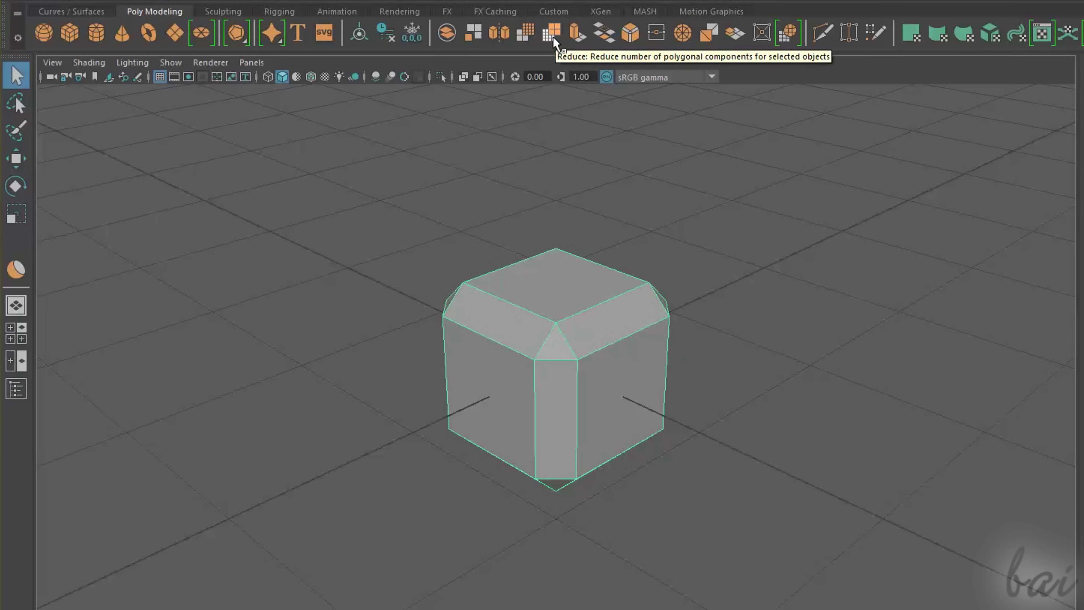
click(528, 35)
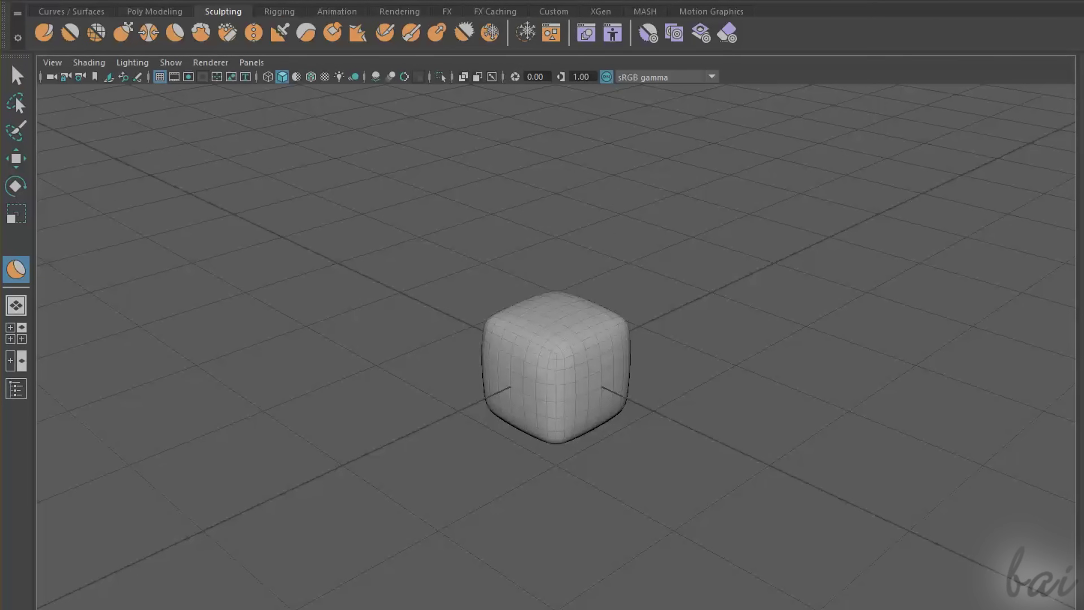
- Sculpt a bulge into the cube's upper-left corner and reshape its left side
drag(491, 329, 518, 352)
mouse_move(557, 399)
mouse_down()
mouse_move(530, 419)
mouse_move(494, 371)
mouse_move(522, 373)
mouse_move(496, 336)
mouse_up()
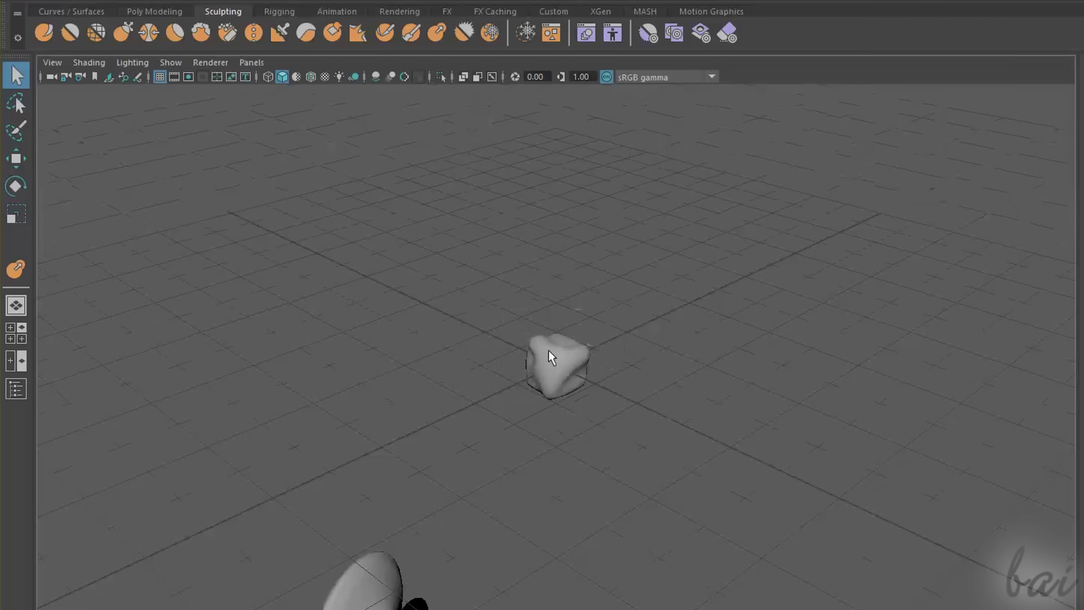
scroll(551, 354, up, 10)
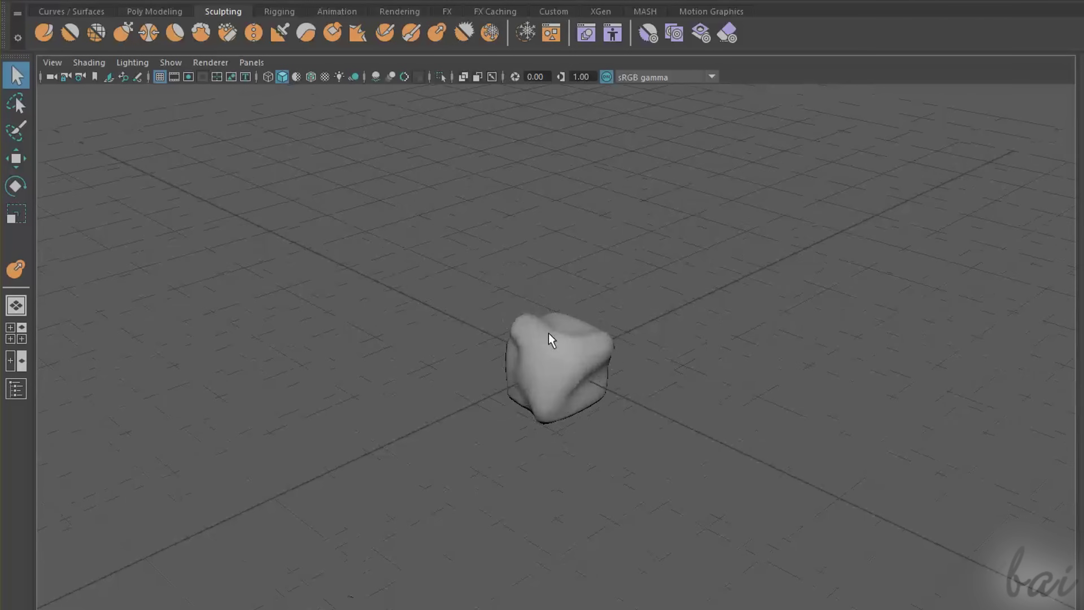
scroll(555, 336, down, 3)
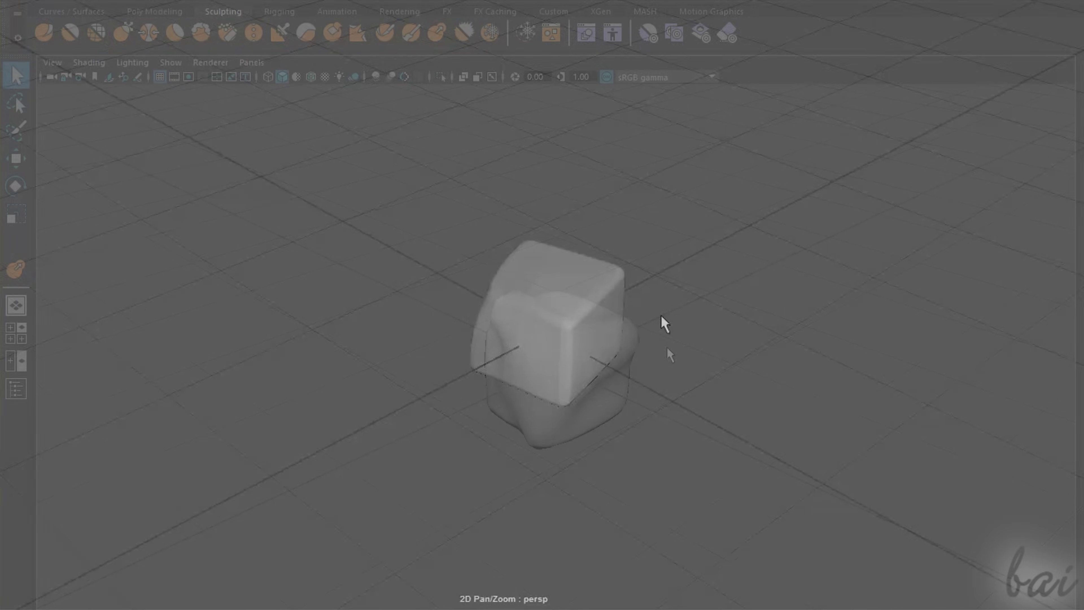
- Orbit and pan around the sculpted cube, then select the vase, cube and curve together
mouse_move(663, 322)
alt+mouse_down()
mouse_move(683, 322)
mouse_move(642, 359)
mouse_move(598, 336)
mouse_move(603, 264)
mouse_move(644, 303)
mouse_move(505, 353)
alt+mouse_up()
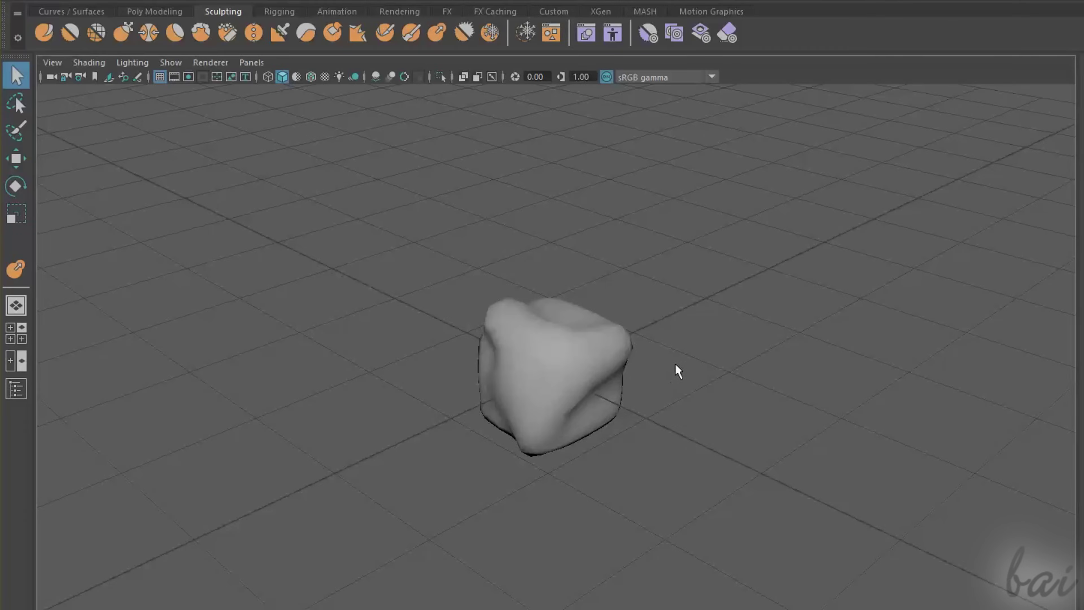
mouse_move(681, 368)
alt+middle_down()
mouse_move(678, 359)
mouse_move(876, 412)
mouse_move(922, 317)
mouse_move(449, 202)
mouse_move(319, 337)
mouse_move(501, 404)
mouse_move(970, 359)
mouse_move(676, 212)
mouse_move(685, 417)
mouse_move(704, 322)
alt+middle_up()
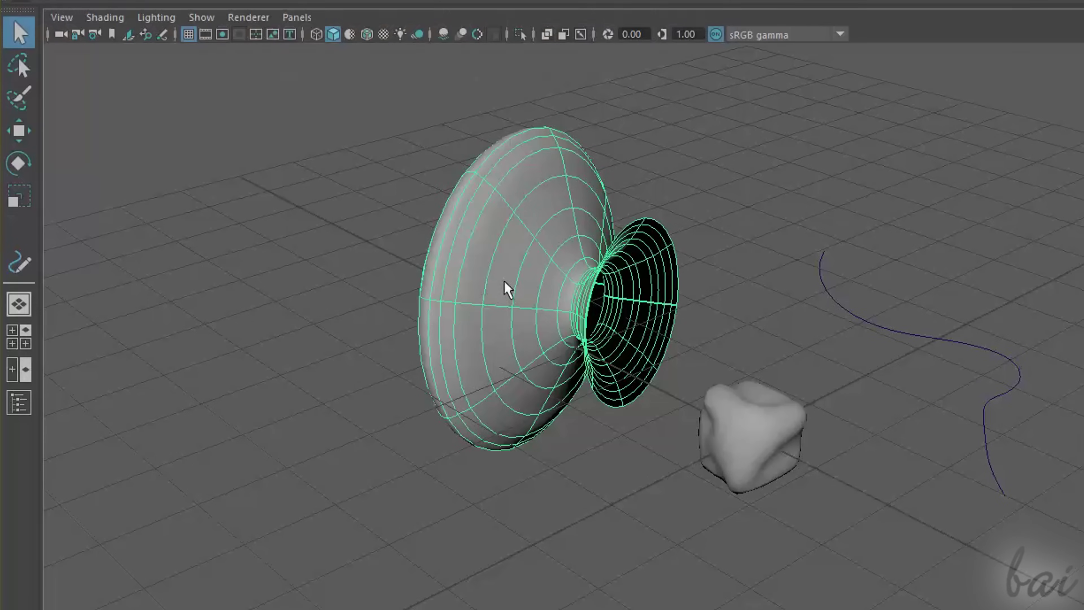
click(888, 329)
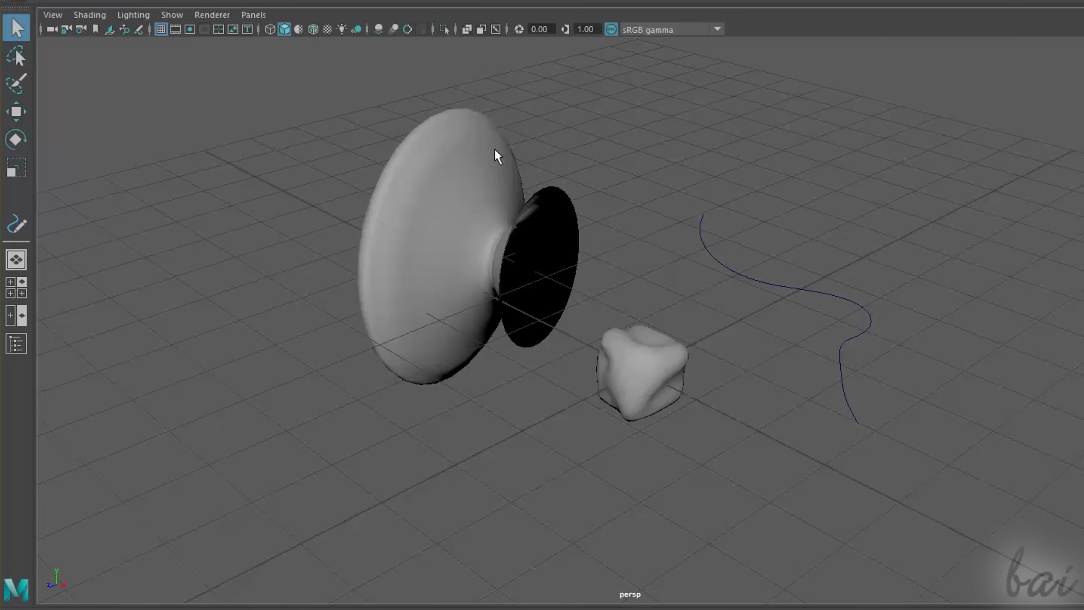
drag(314, 147, 961, 492)
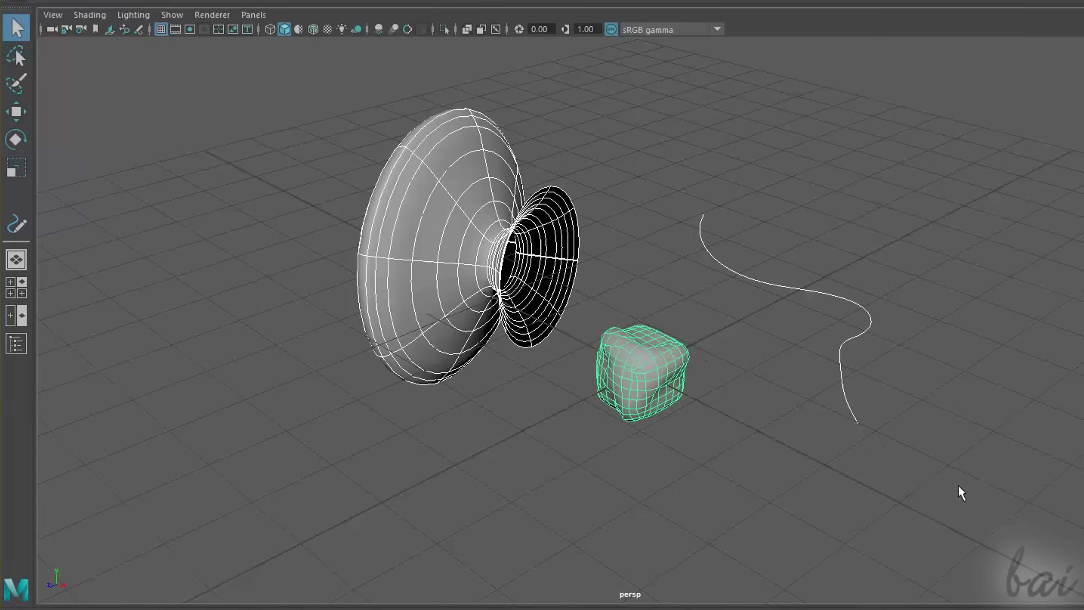
click(16, 139)
drag(534, 270, 518, 341)
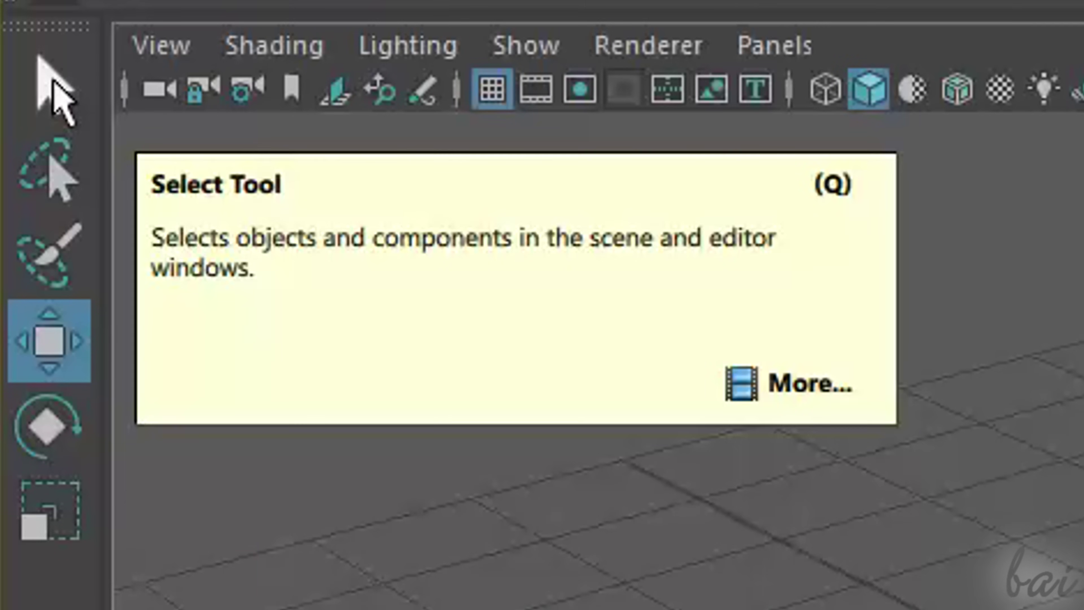
click(54, 83)
click(506, 290)
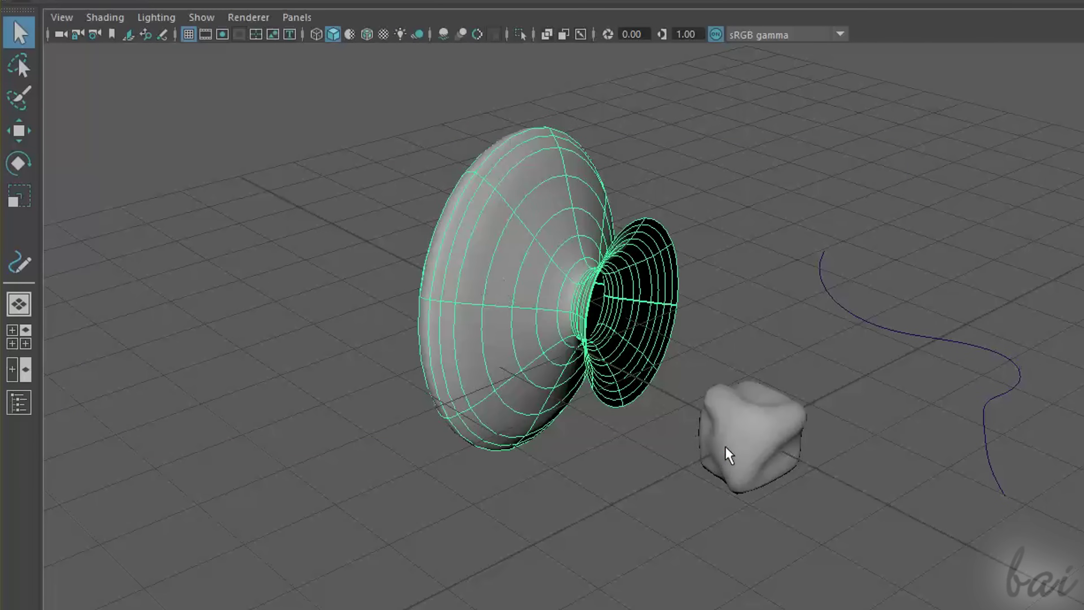
click(740, 448)
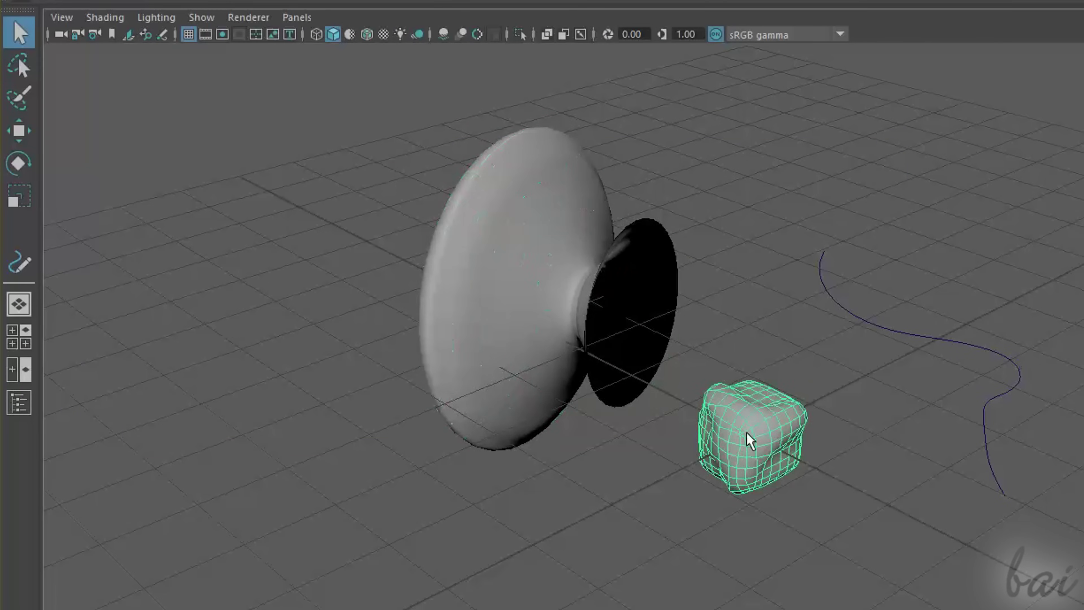
click(524, 290)
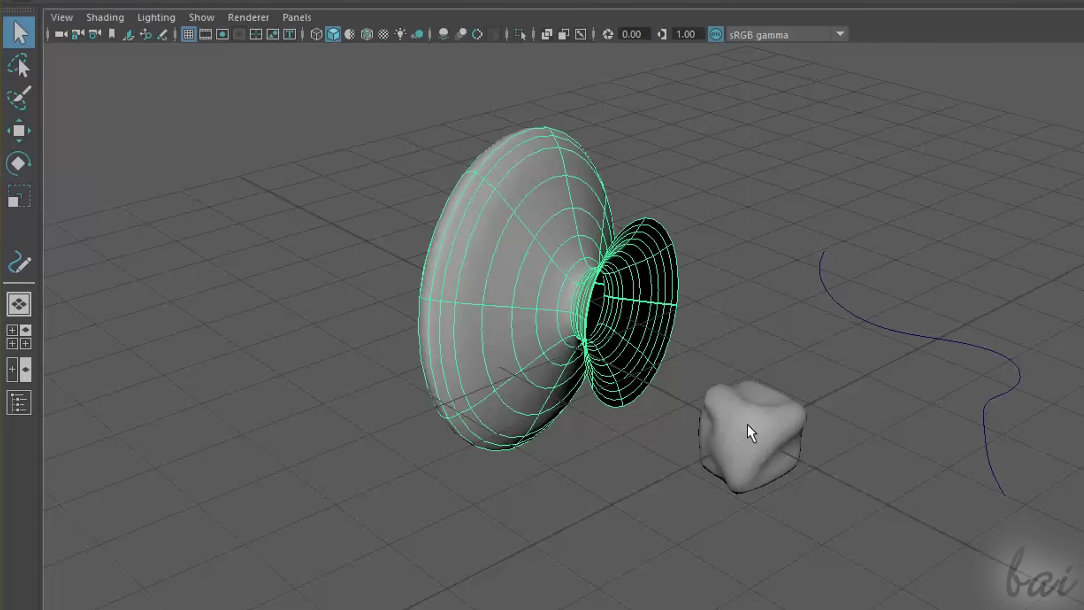
click(752, 434)
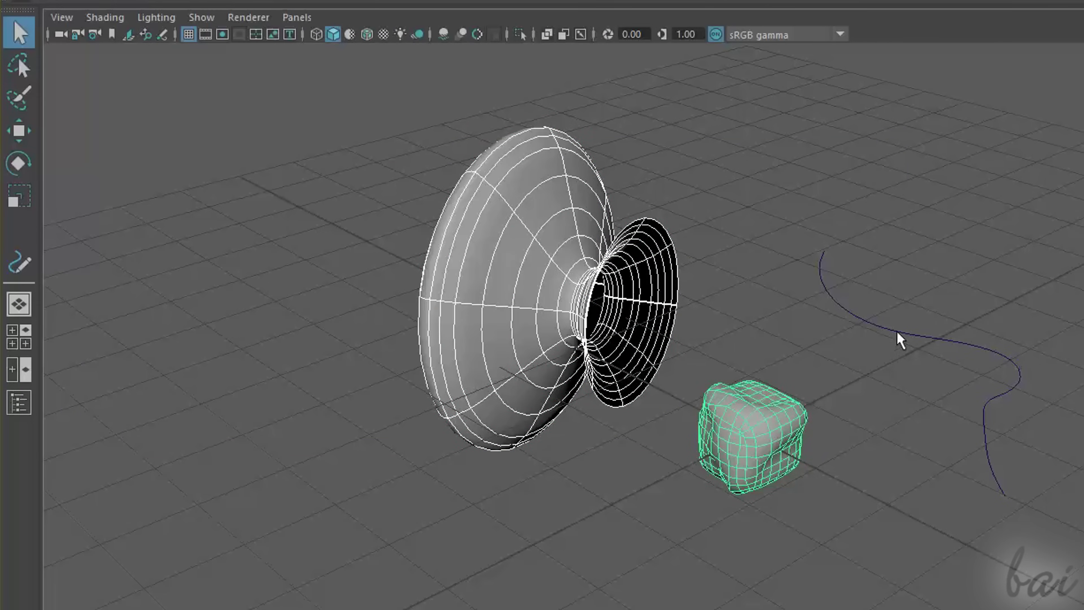
click(900, 341)
click(349, 109)
drag(349, 107, 845, 543)
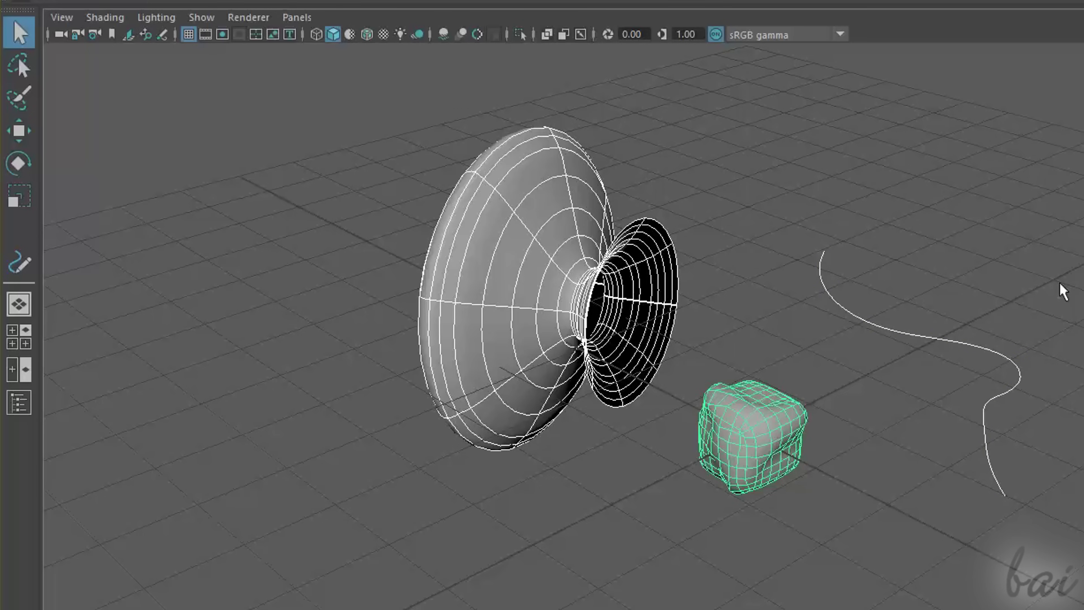
click(1063, 291)
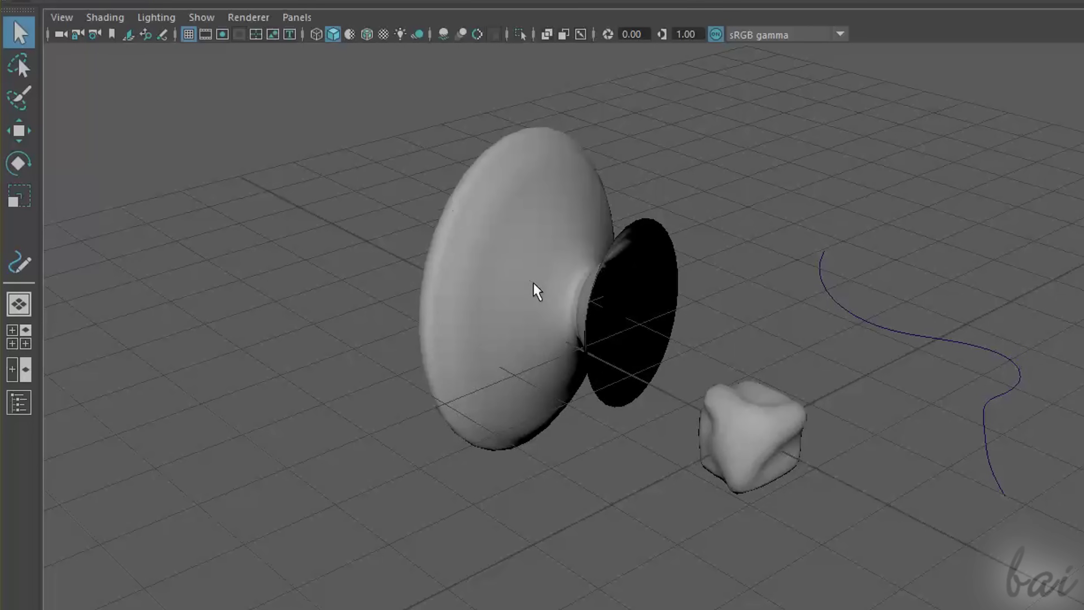
click(519, 261)
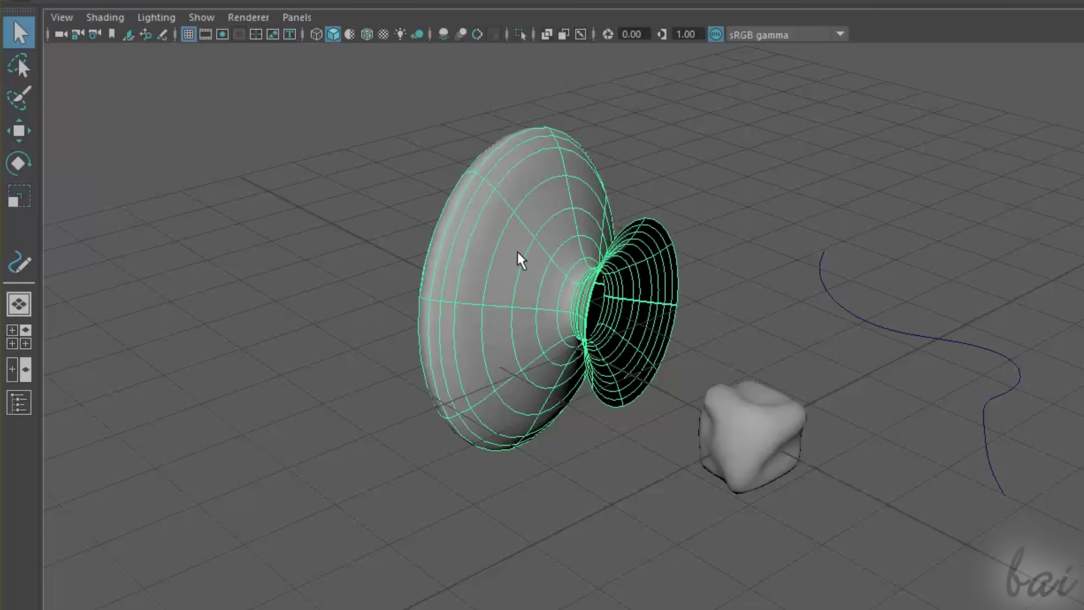
key(Delete)
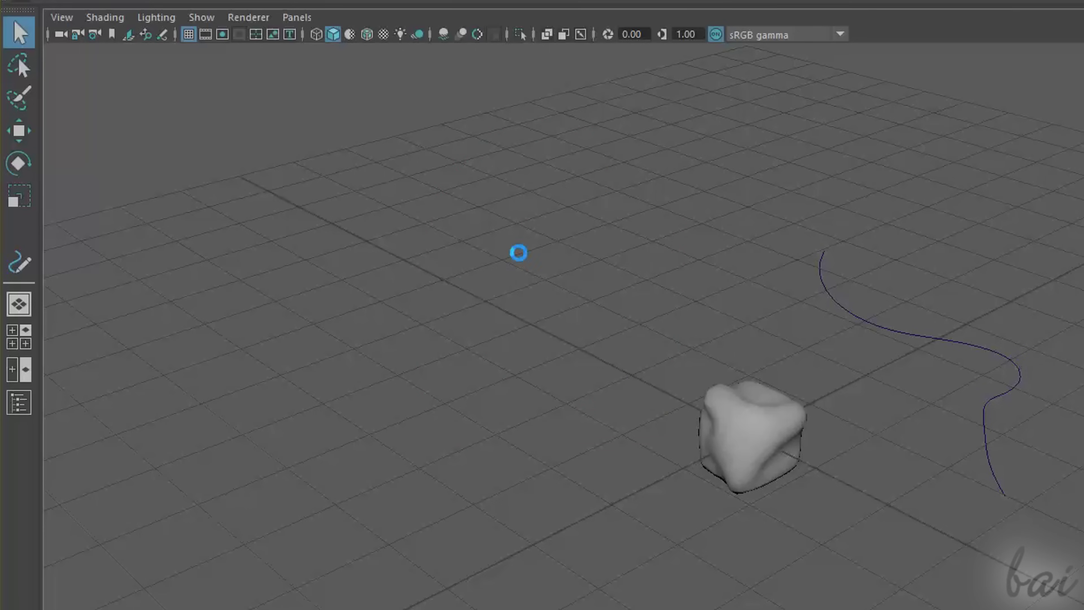
key(ctrl+z)
- Duplicate the vase, move the copy right, and push a patch of its faces inward
click(26, 129)
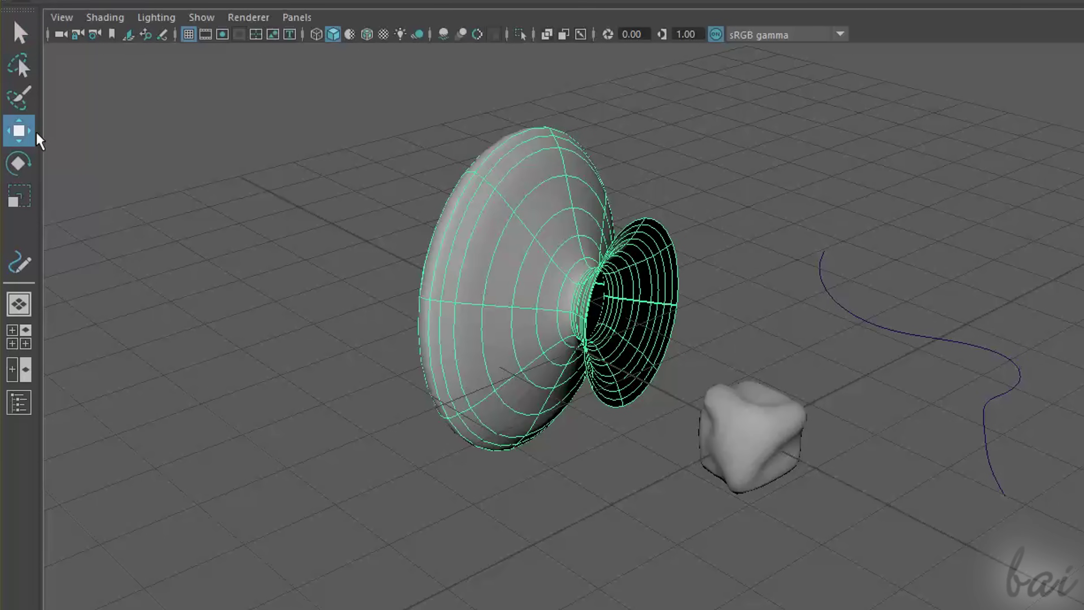
key(ctrl+d)
drag(521, 307, 872, 292)
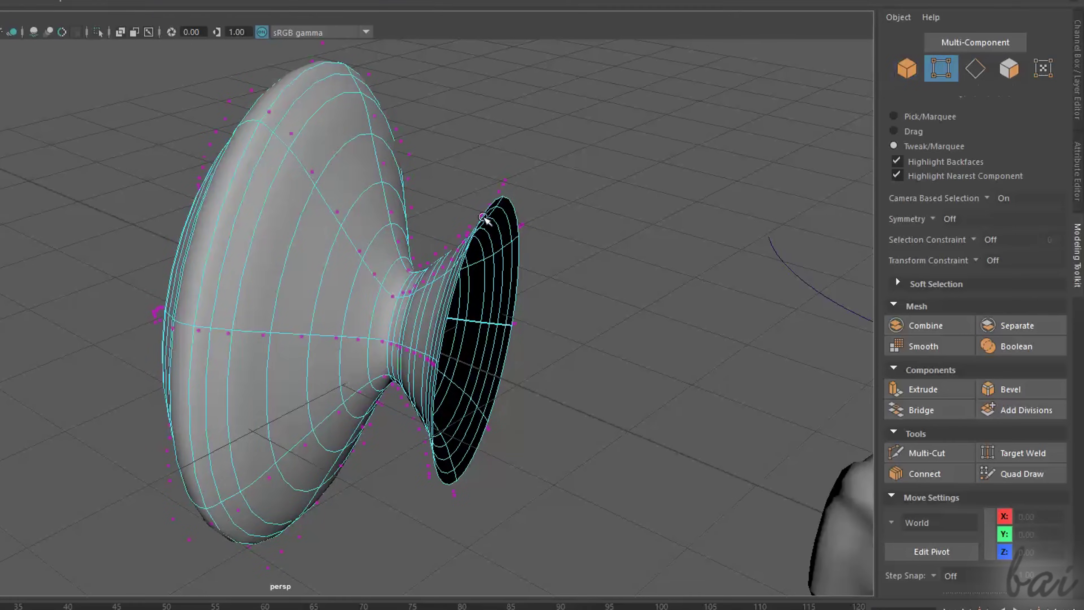
click(395, 212)
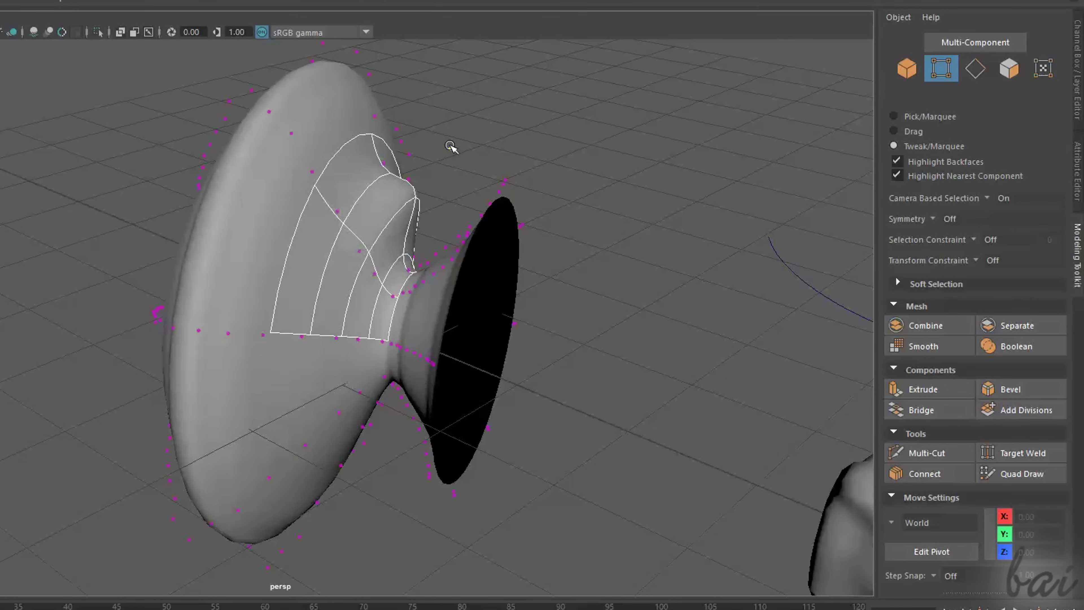
drag(362, 184, 348, 238)
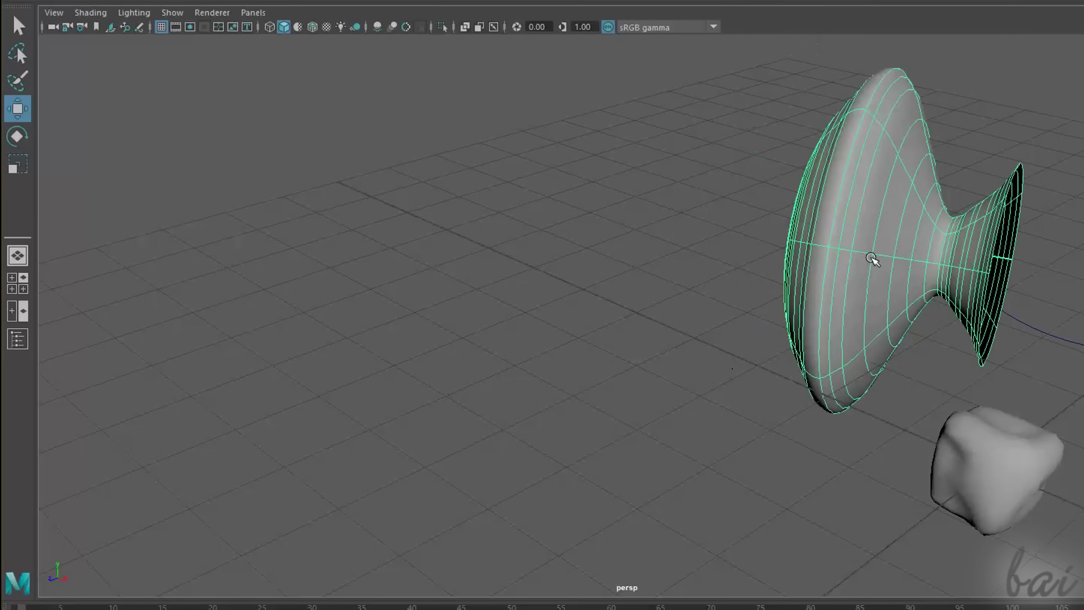
- Move the vase across the grid and cycle through the rotate, scale and move manipulators
drag(876, 259, 539, 397)
key(e)
key(r)
key(w)
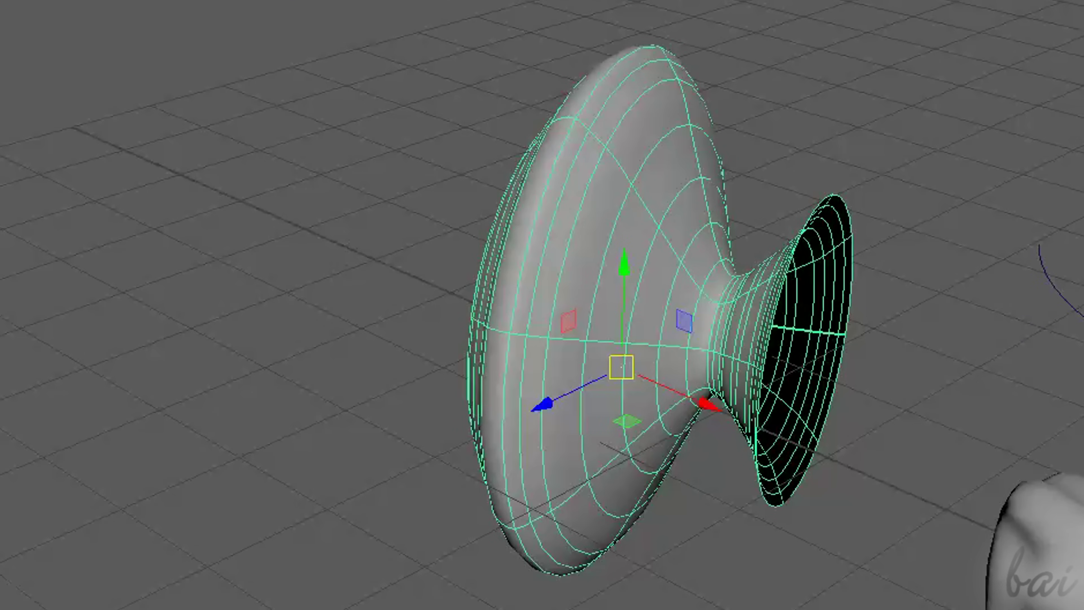
key(e)
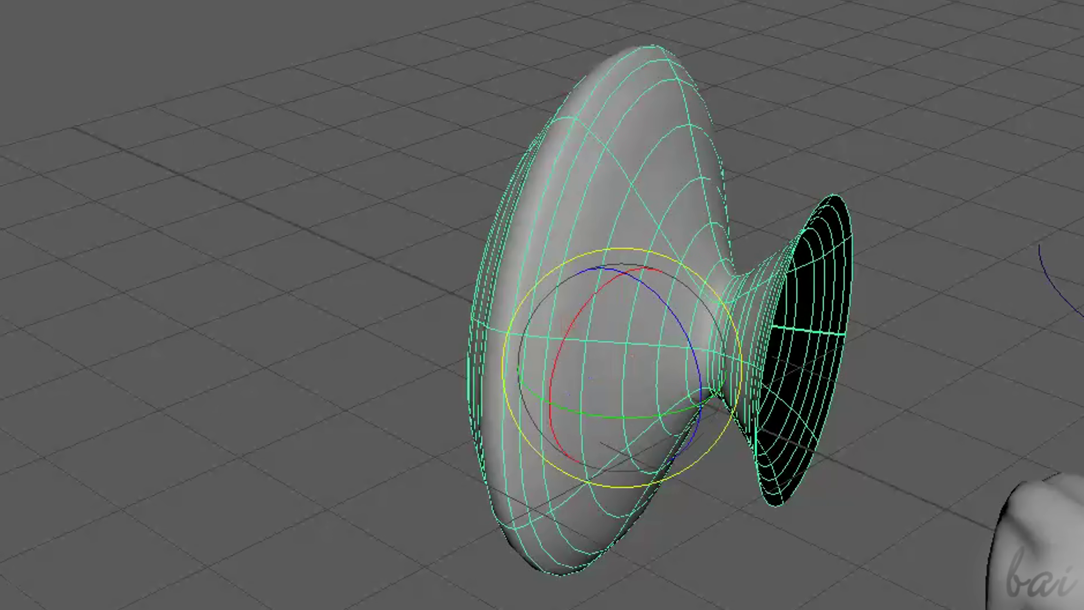
key(r)
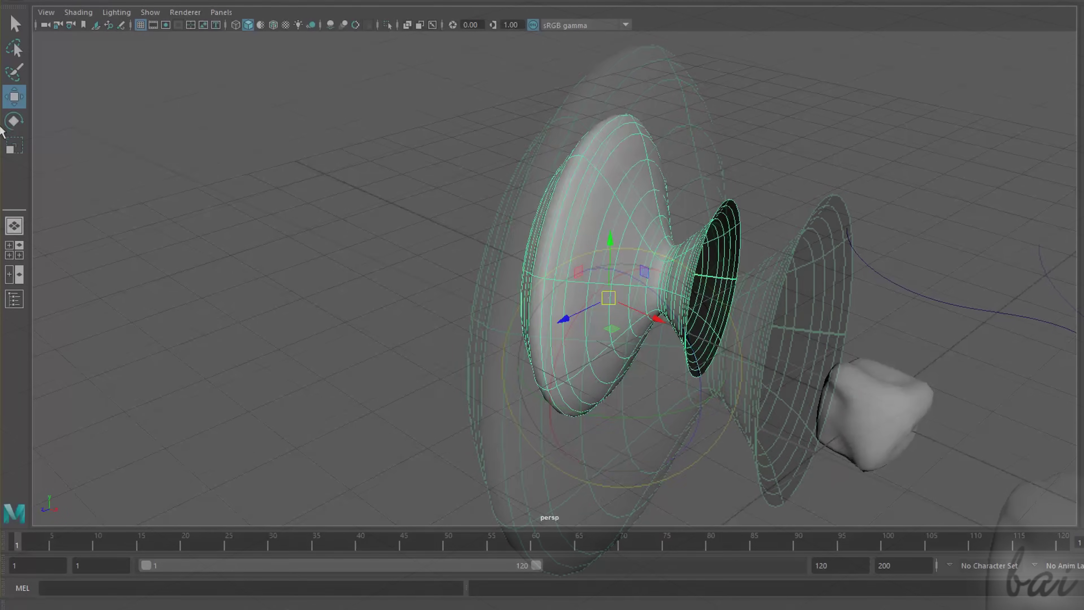
click(13, 122)
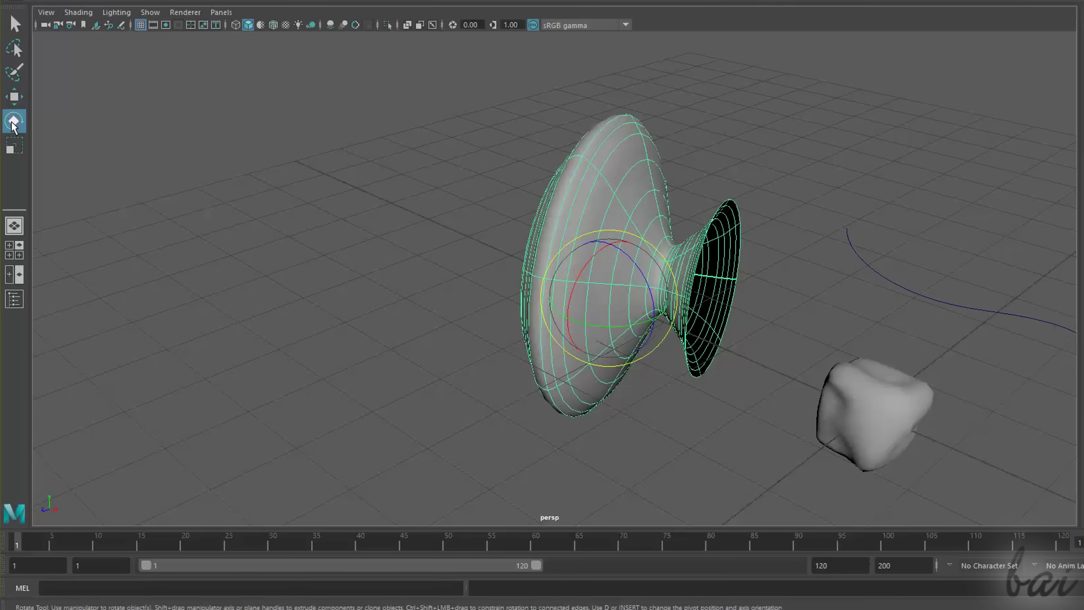
- Open the Modeling Toolkit and set selection to Tweak/Marquee mode
click(13, 147)
click(14, 122)
click(13, 95)
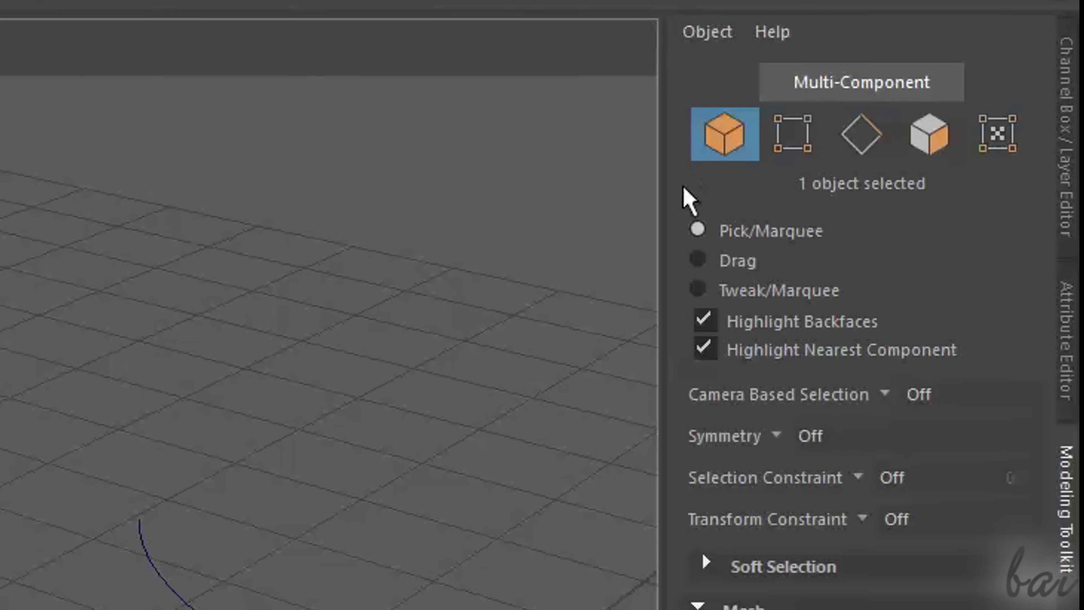
click(703, 291)
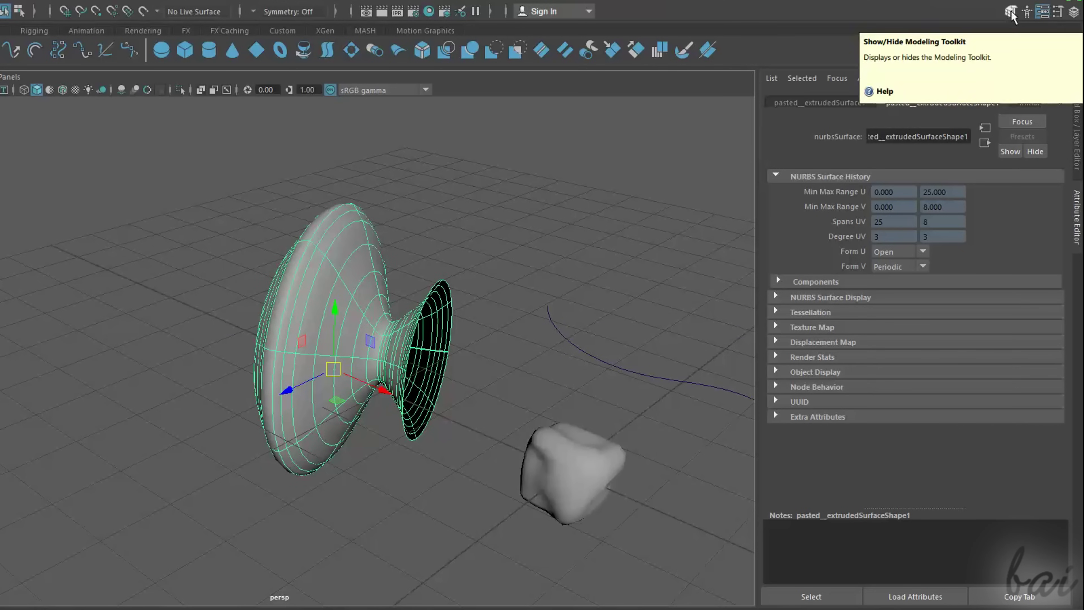
click(1011, 12)
click(1011, 12)
click(1011, 12)
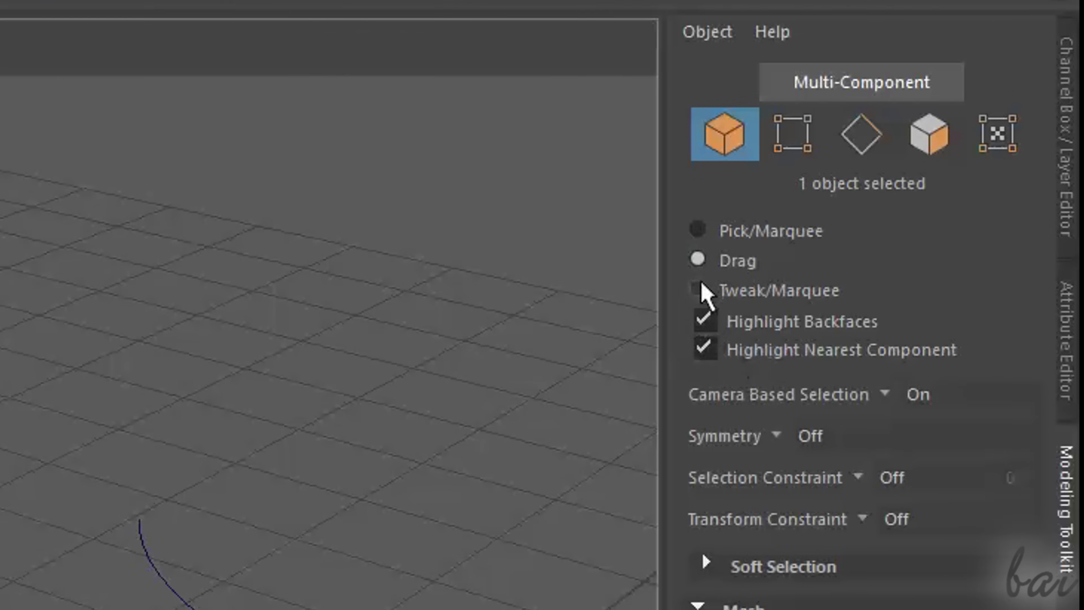
click(699, 290)
- Try rotating and scaling the flared surface, undoing both changes
key(e)
mouse_move(523, 261)
mouse_down()
mouse_move(324, 299)
mouse_move(342, 303)
mouse_move(394, 235)
mouse_move(521, 278)
mouse_up()
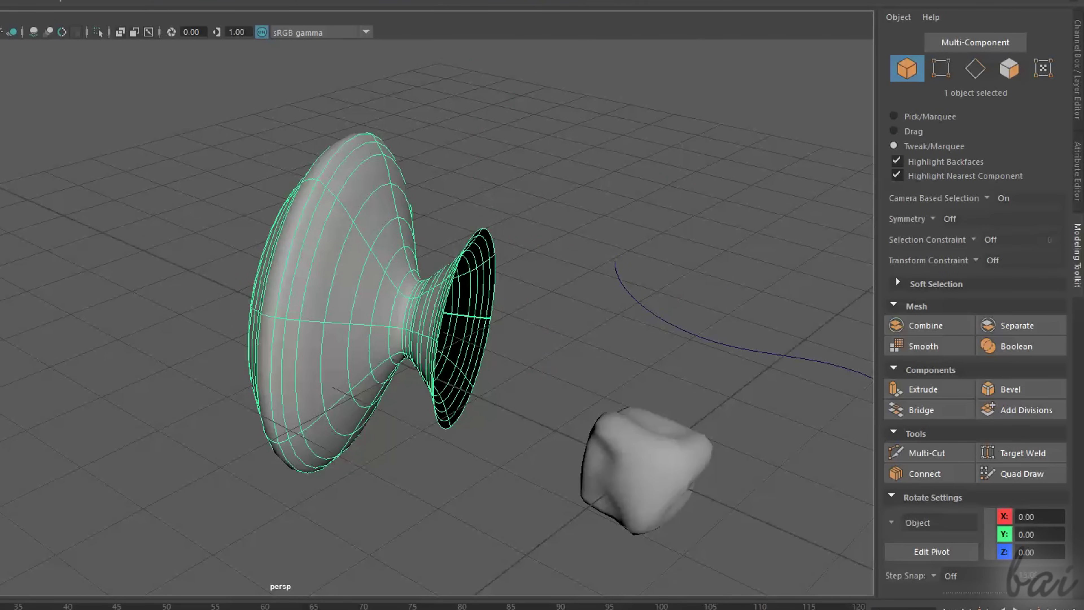
drag(341, 320, 400, 308)
key(ctrl+z)
key(r)
drag(263, 311, 206, 126)
key(ctrl+z)
- Move the flared surface to X -8 in world space
key(w)
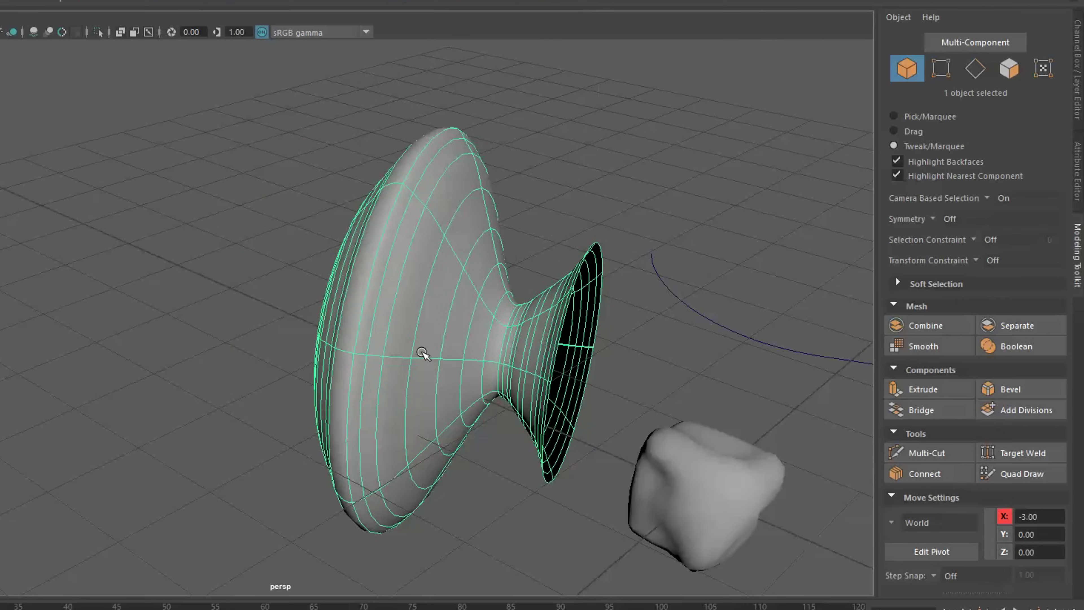
drag(424, 353, 302, 92)
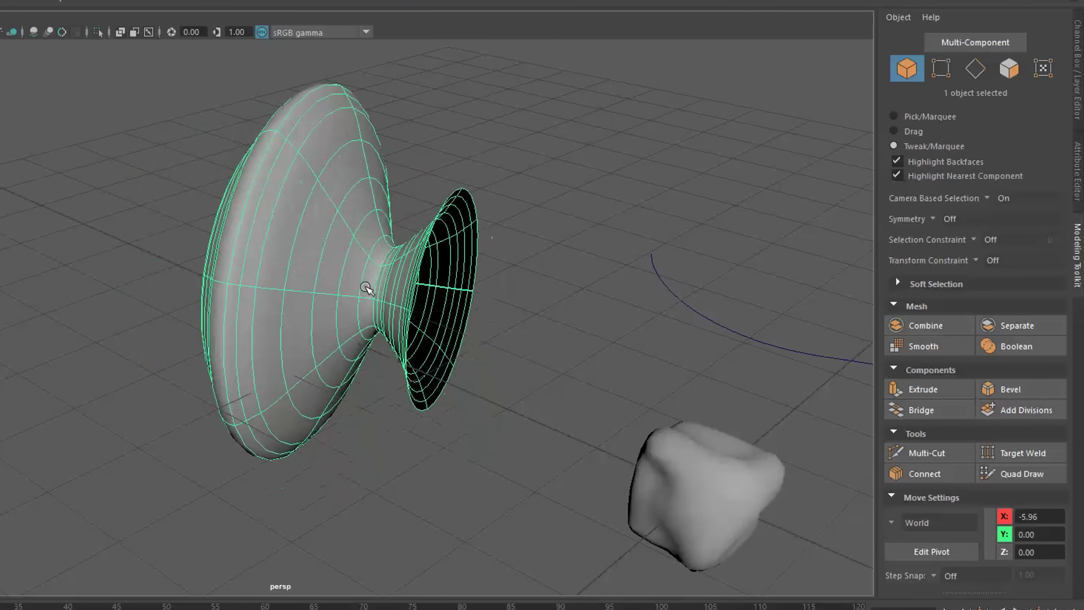
drag(362, 291, 371, 363)
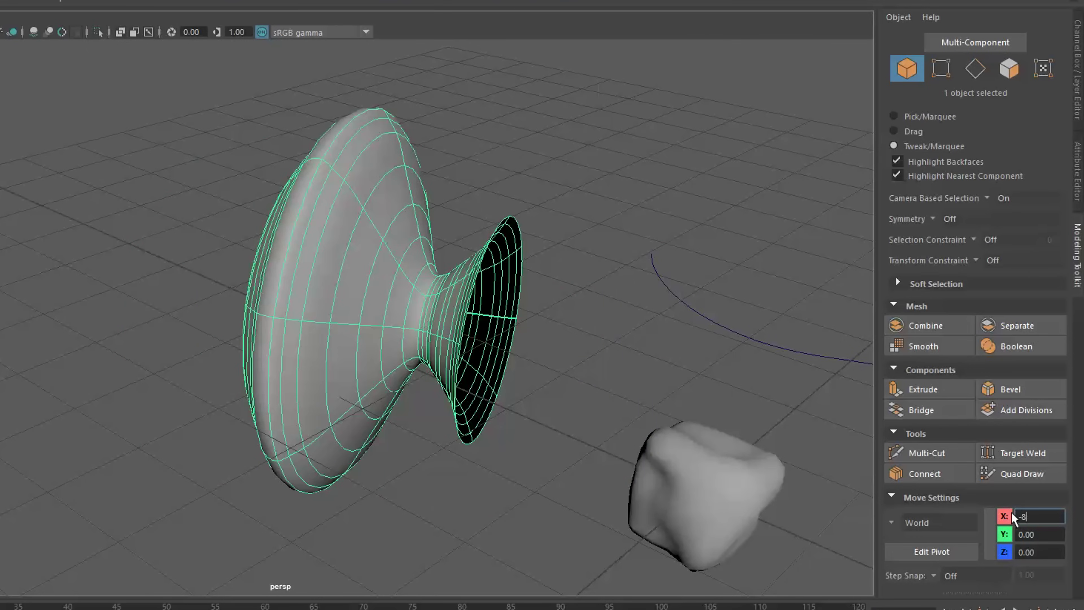
key(Return)
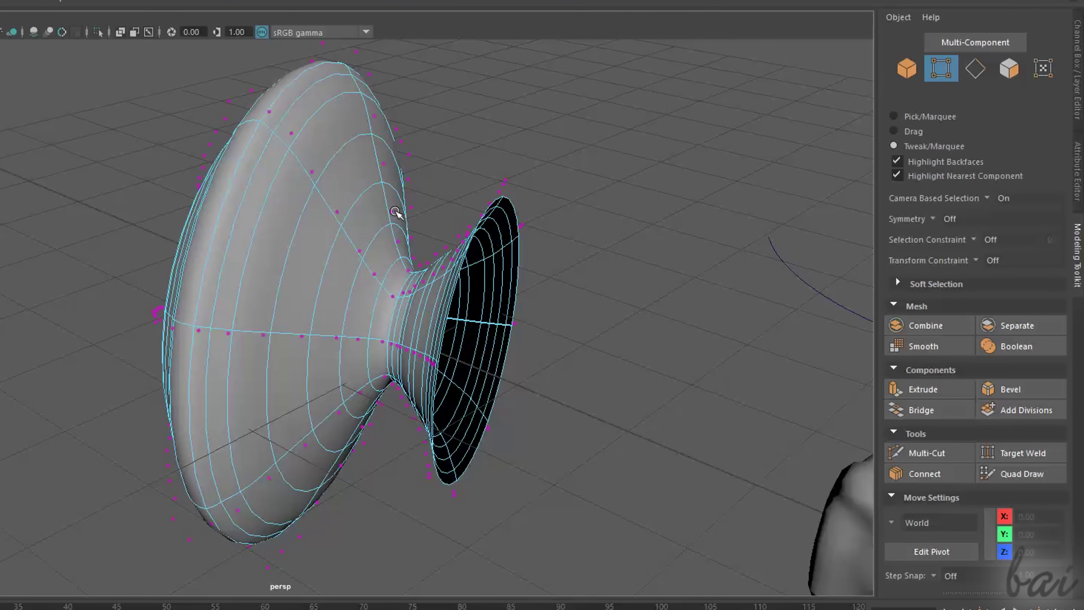
- Pull a single control vertex to reshape the surface after undoing a first attempt
drag(395, 206, 349, 239)
key(ctrl+z)
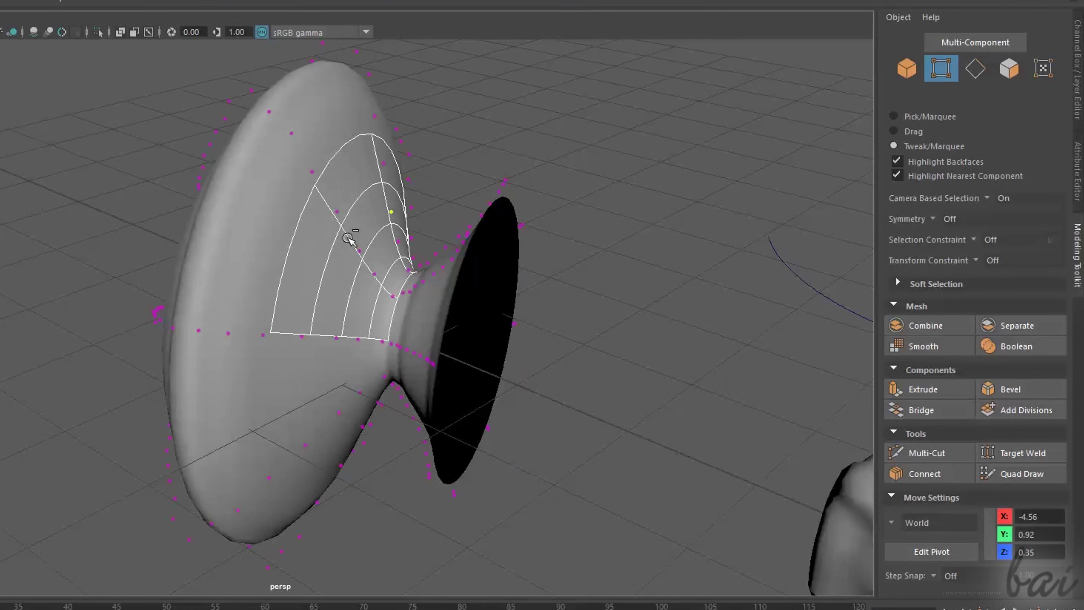
click(490, 149)
click(390, 212)
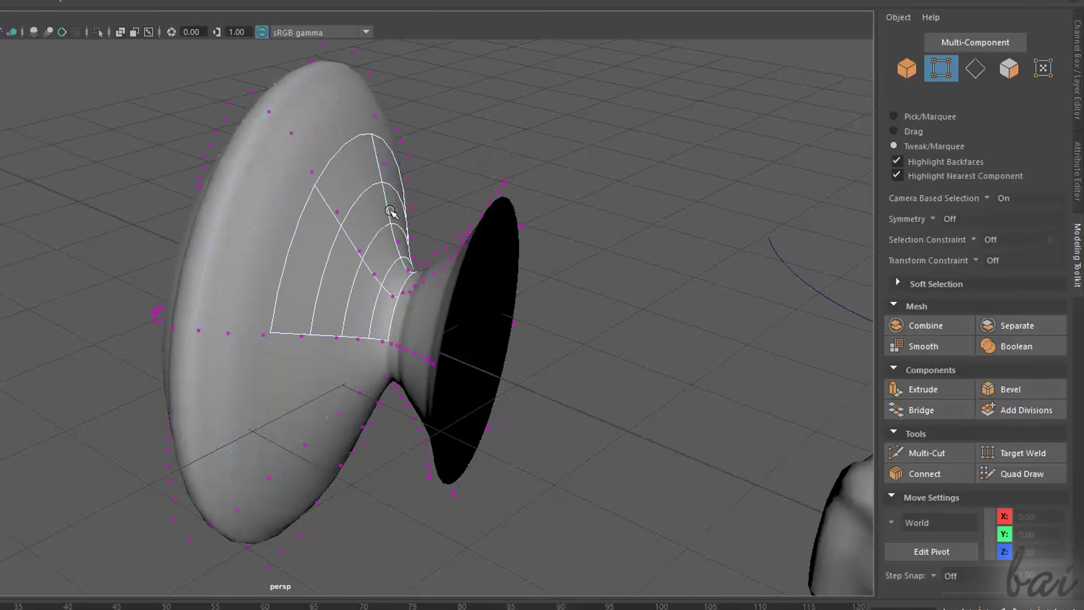
drag(401, 205, 374, 429)
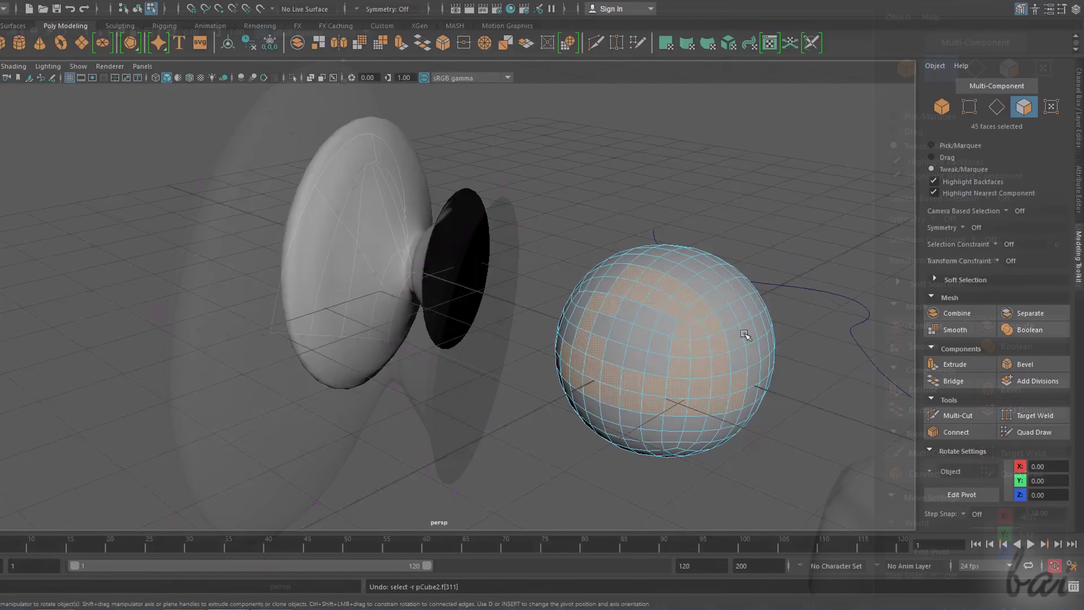
- Rotate and move the sphere, then pull two vertices into a spike and undo it
mouse_move(710, 350)
mouse_down()
mouse_move(699, 374)
mouse_move(728, 366)
mouse_move(719, 353)
mouse_move(724, 368)
mouse_move(715, 365)
mouse_up()
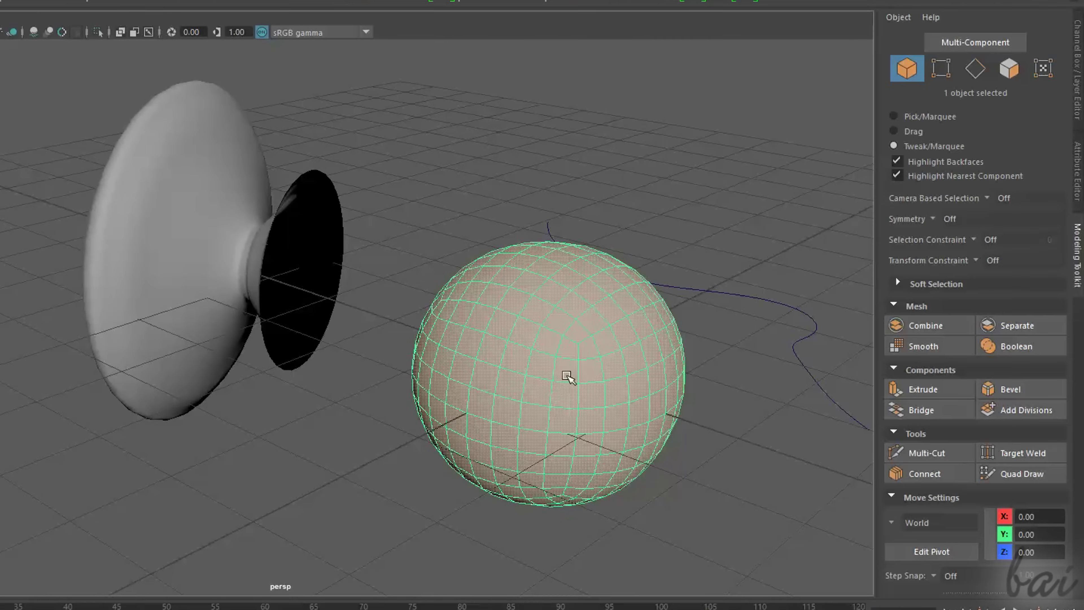
mouse_move(567, 377)
mouse_down()
mouse_move(583, 344)
mouse_move(526, 302)
mouse_move(567, 378)
mouse_up()
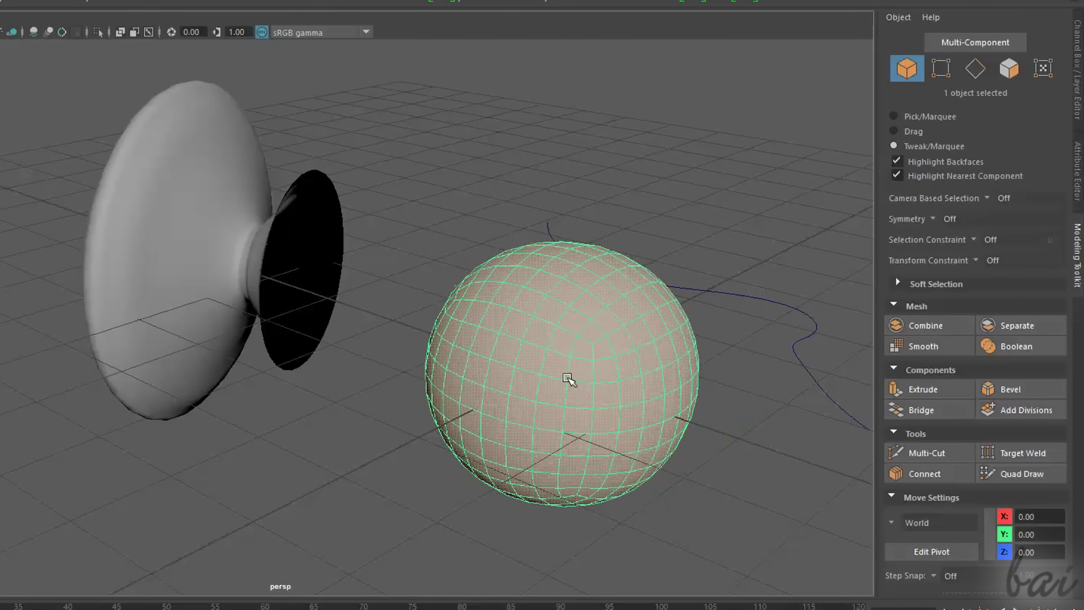
click(942, 71)
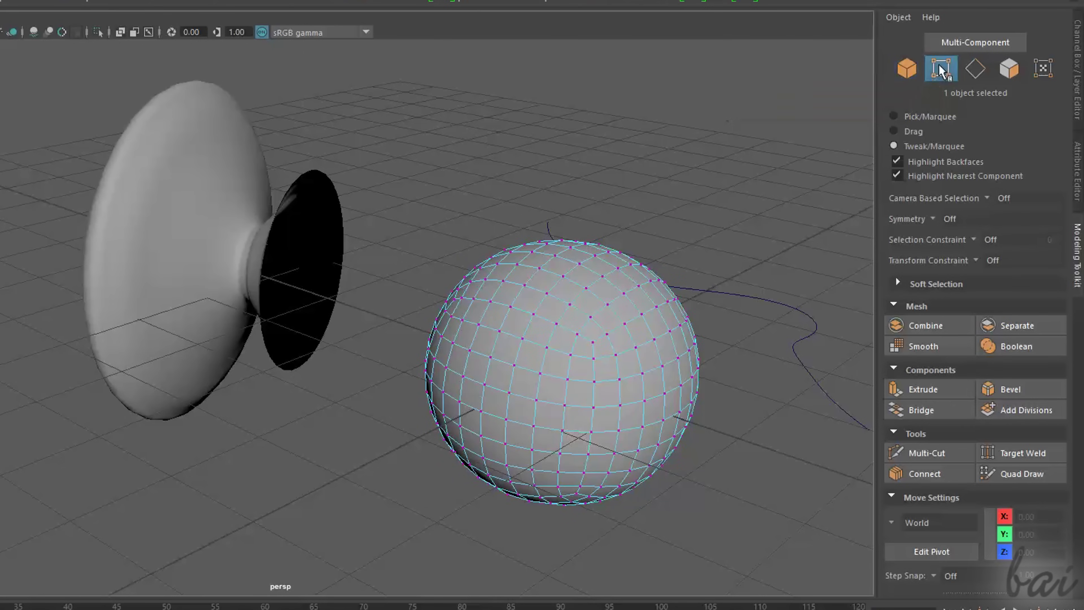
click(595, 332)
shift+click(605, 344)
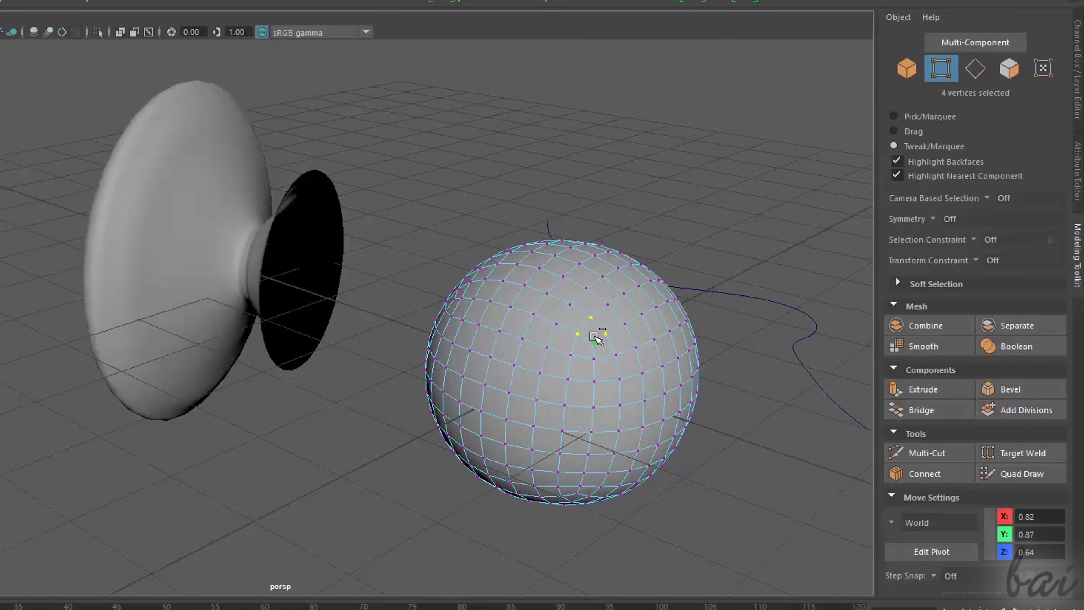
drag(618, 318, 534, 432)
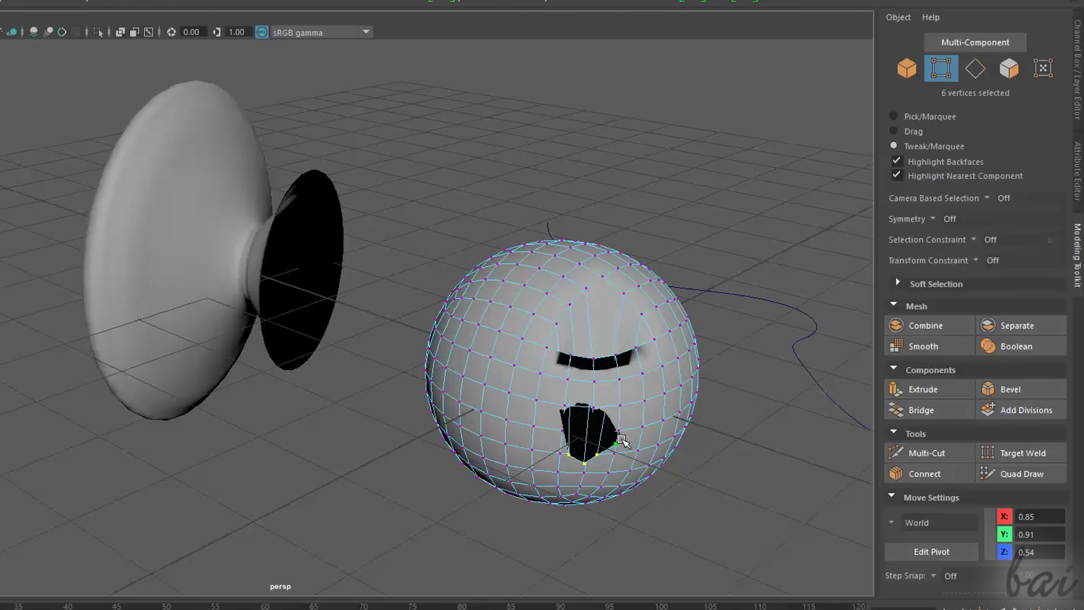
key(ctrl+z)
- Try edge and face selections, pull faces out, then marquee-select a face cluster near the top
click(977, 68)
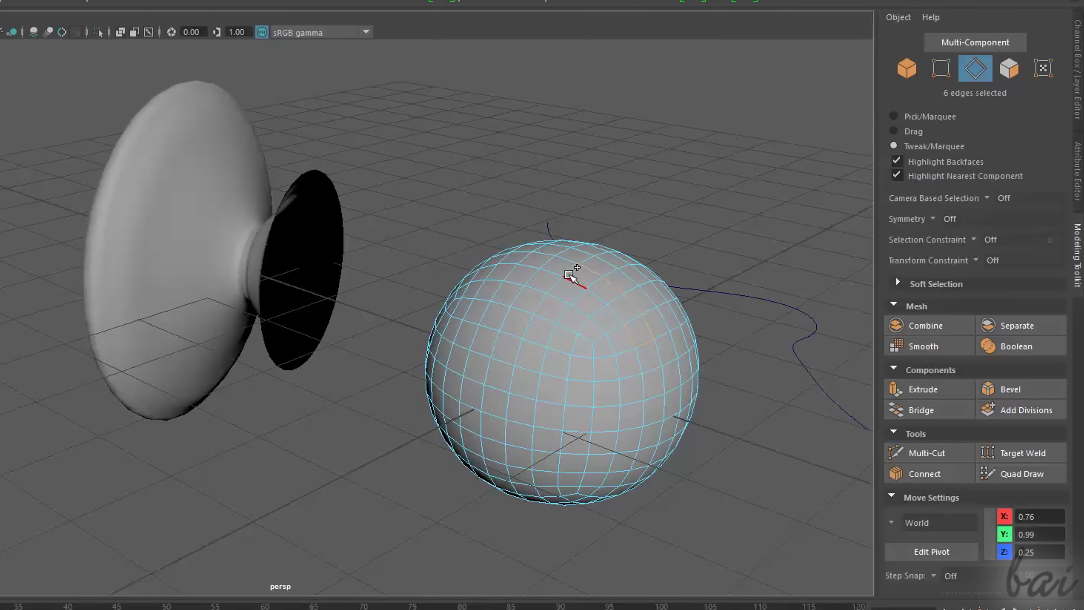
shift+double_click(568, 376)
click(611, 277)
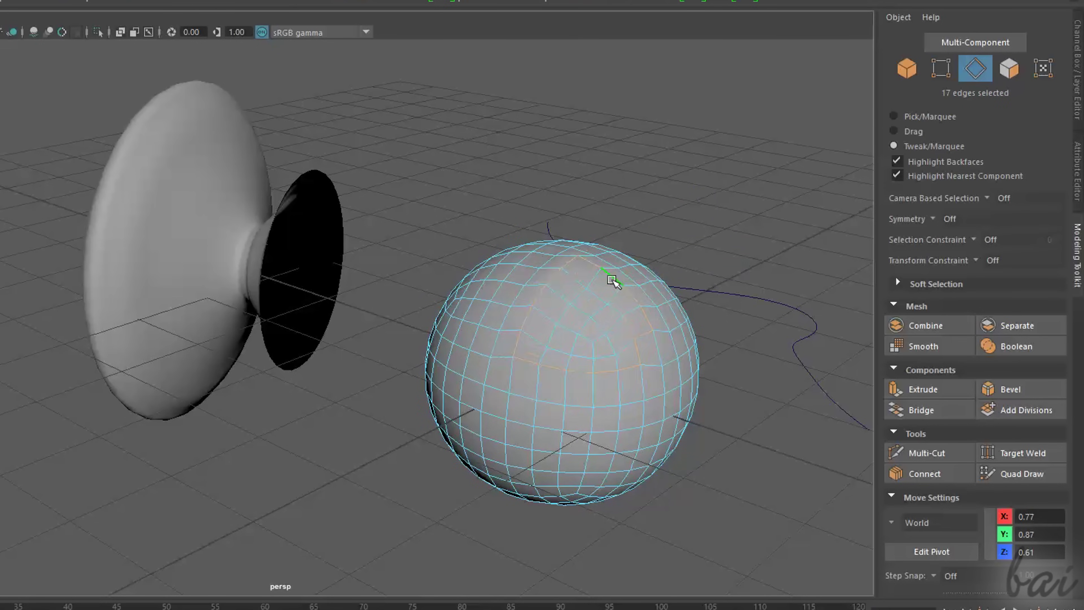
click(1012, 70)
click(598, 306)
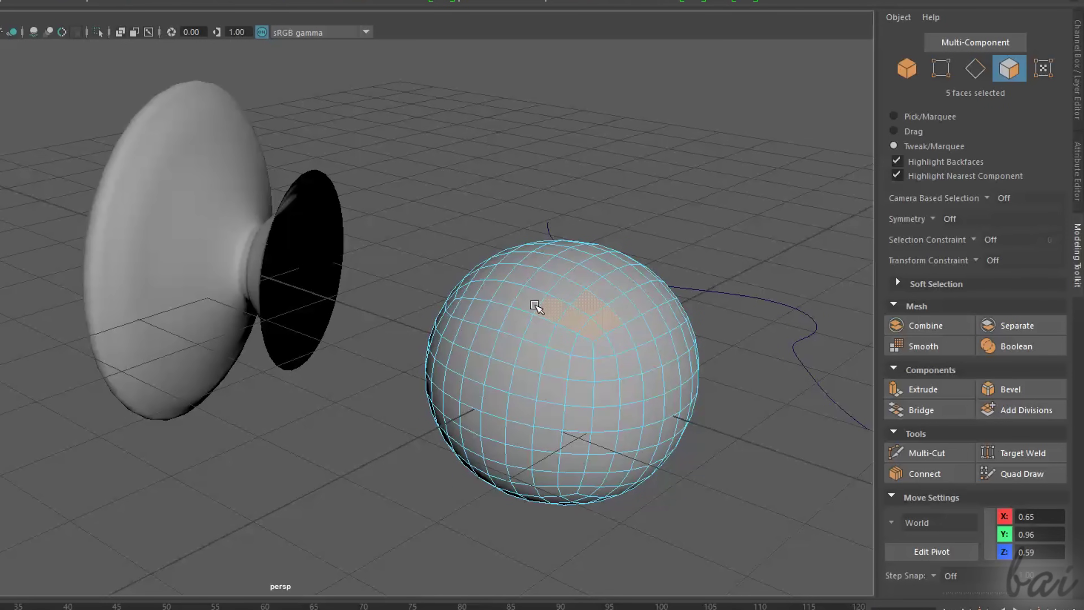
mouse_move(610, 300)
mouse_down()
mouse_move(451, 235)
mouse_move(625, 302)
mouse_up()
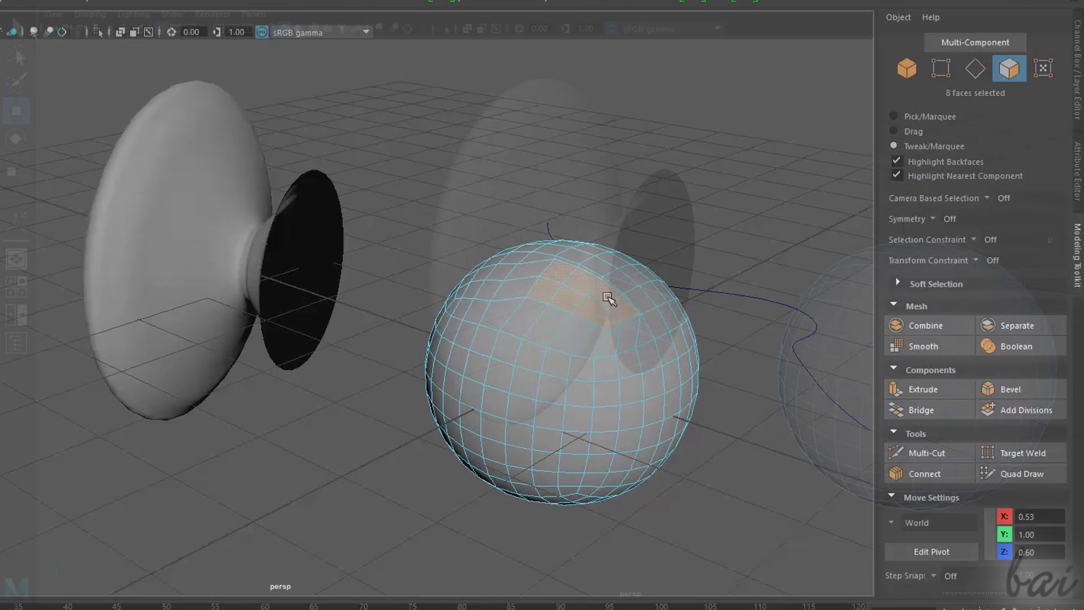
click(23, 26)
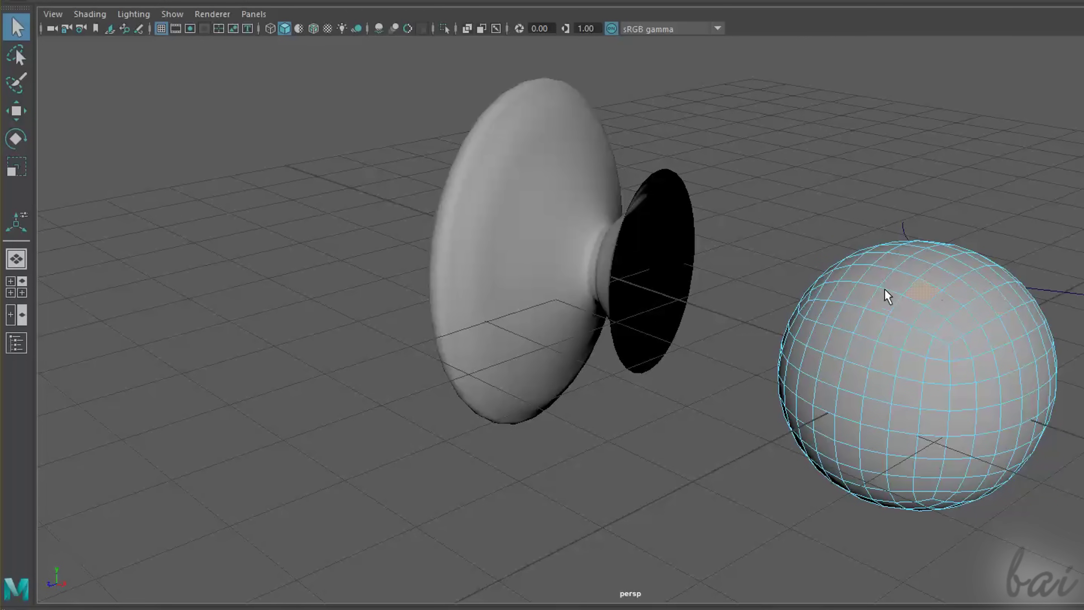
mouse_move(885, 303)
shift+mouse_down()
mouse_move(903, 339)
mouse_move(866, 350)
shift+mouse_up()
- Paint-select about 45 faces across the sphere's upper half with the Paint Selection Tool
click(16, 84)
drag(819, 316, 837, 325)
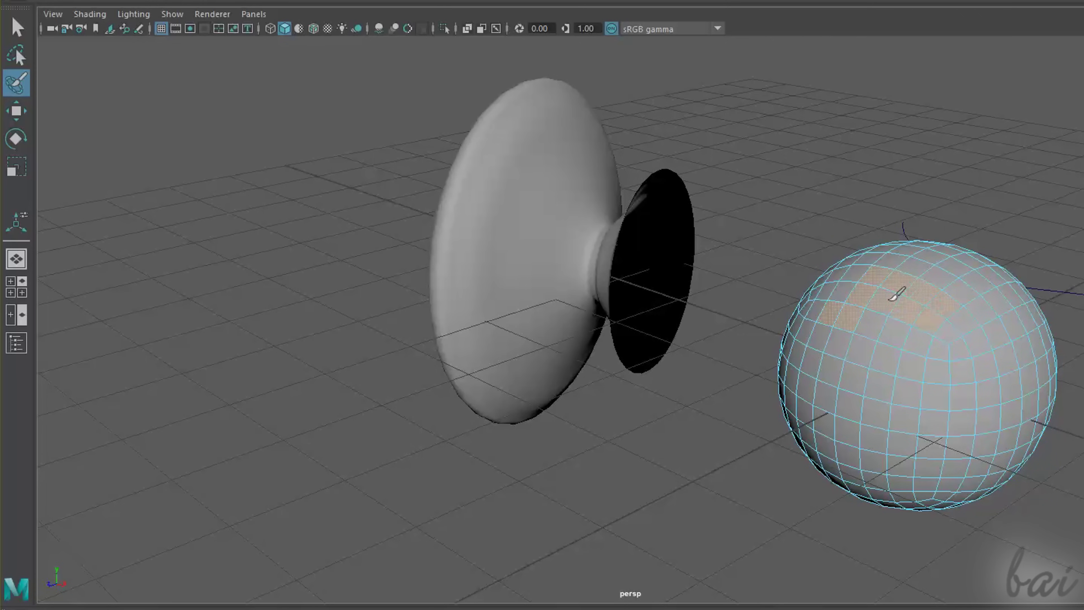
mouse_move(954, 362)
mouse_down()
mouse_move(819, 340)
mouse_move(843, 369)
mouse_move(938, 391)
mouse_move(913, 406)
mouse_move(791, 402)
mouse_move(896, 342)
mouse_up()
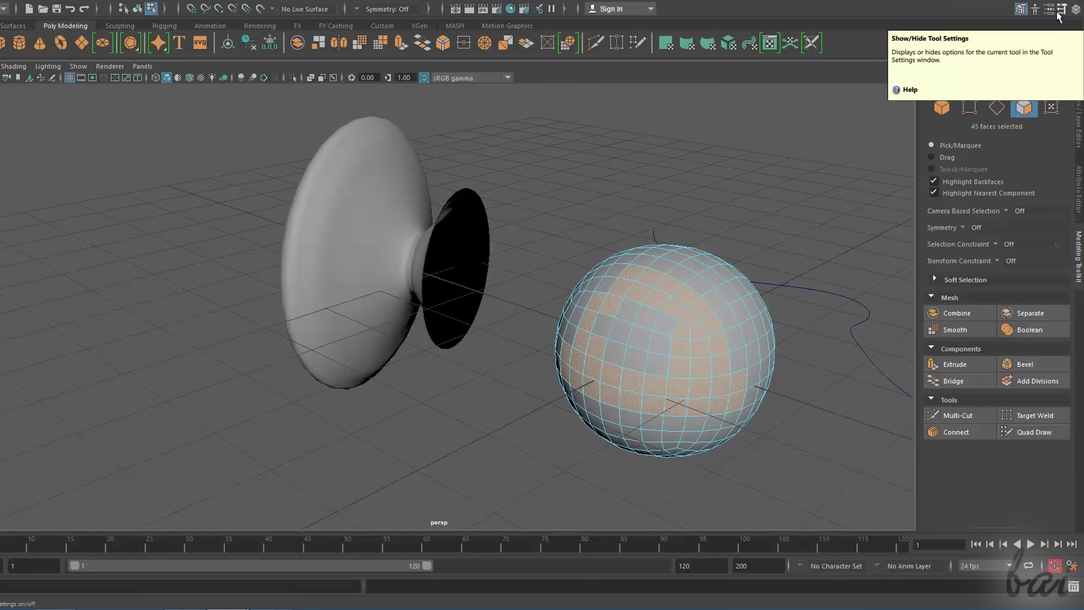
- Check the paint selection brush settings, then rotate the painted faces to twist the sphere
click(1059, 12)
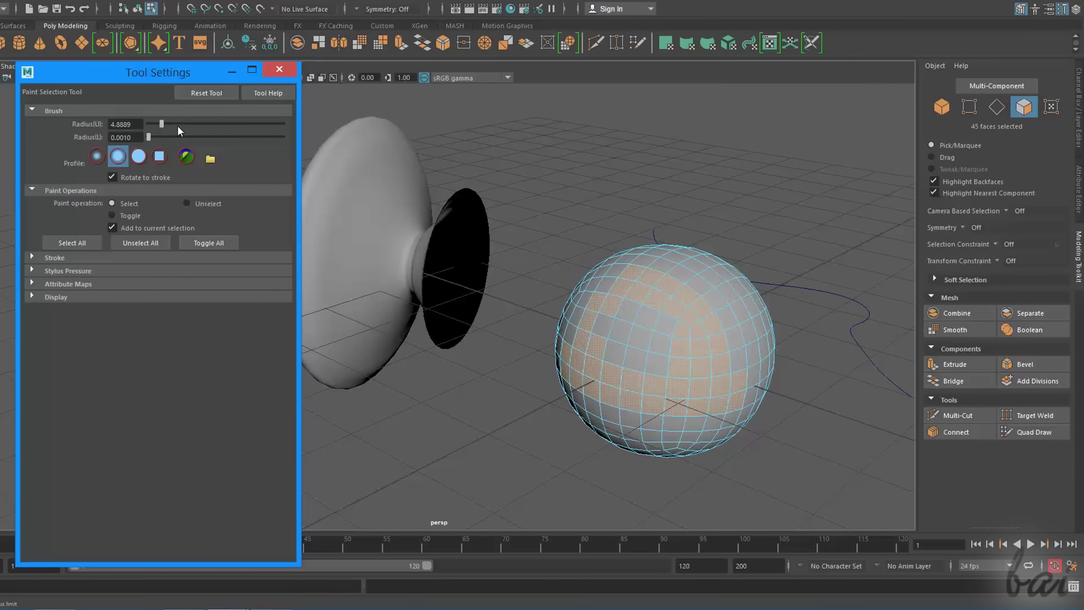
key(e)
key(ctrl+z)
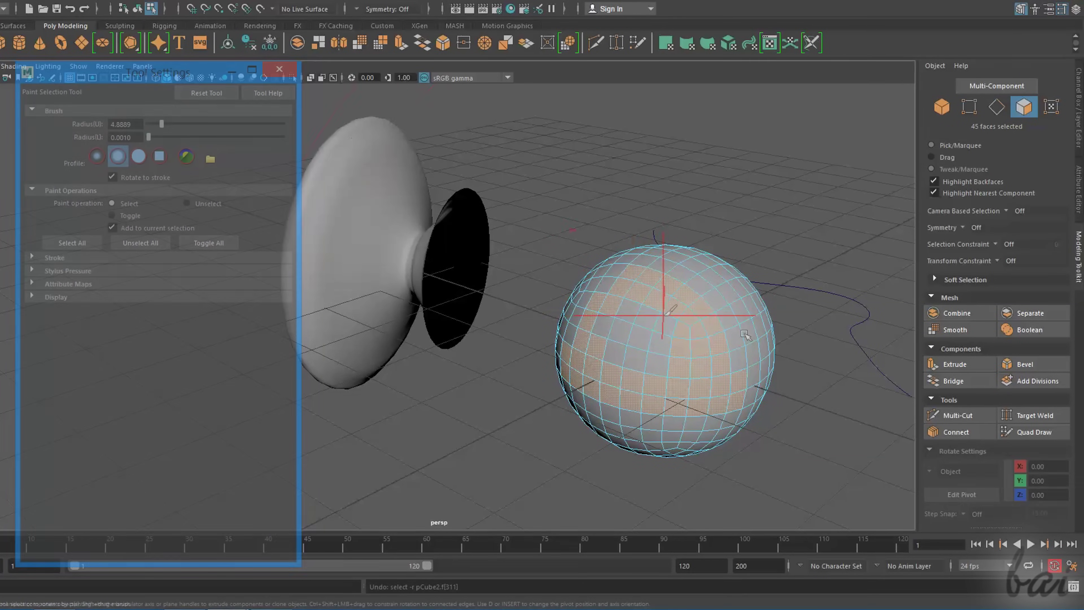
mouse_move(721, 347)
mouse_down()
mouse_move(711, 376)
mouse_move(737, 365)
mouse_move(704, 366)
mouse_move(717, 365)
mouse_up()
drag(714, 364, 716, 365)
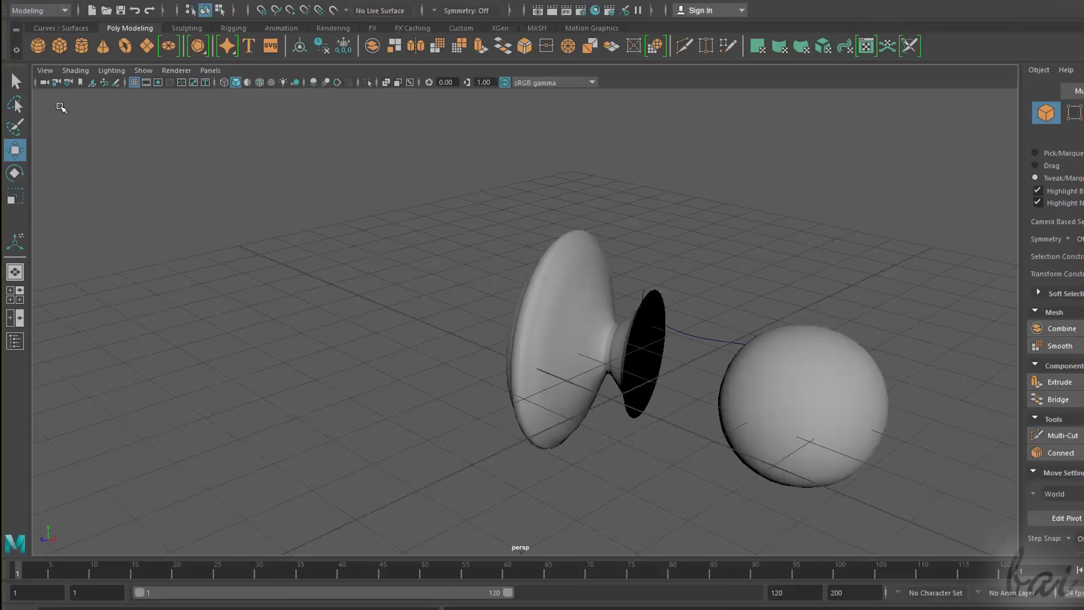
- Select the shell surface and move it right toward the sphere
click(566, 316)
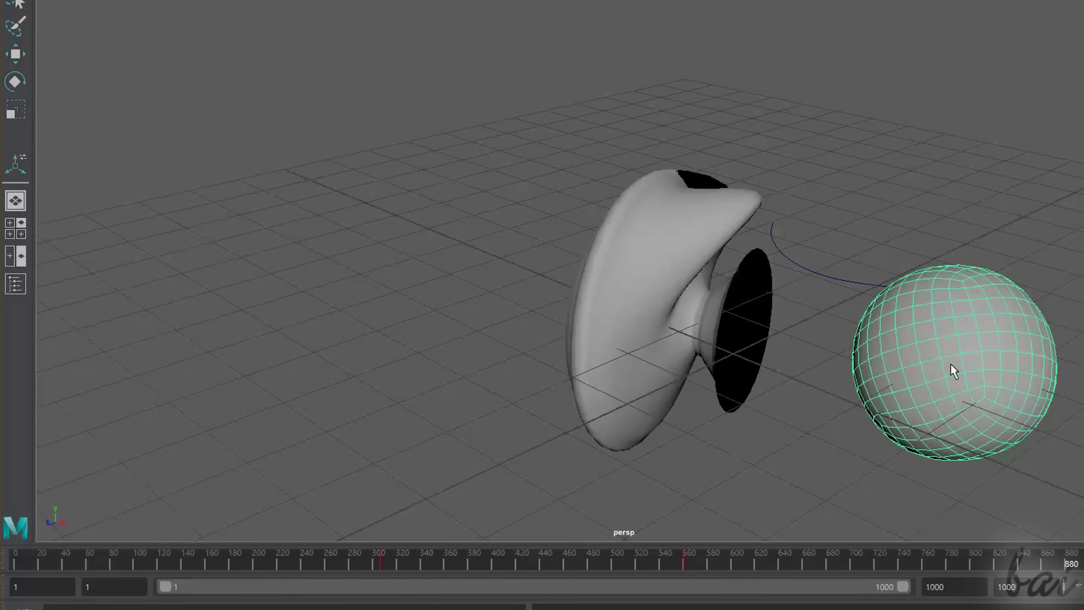
click(657, 313)
click(913, 362)
click(717, 328)
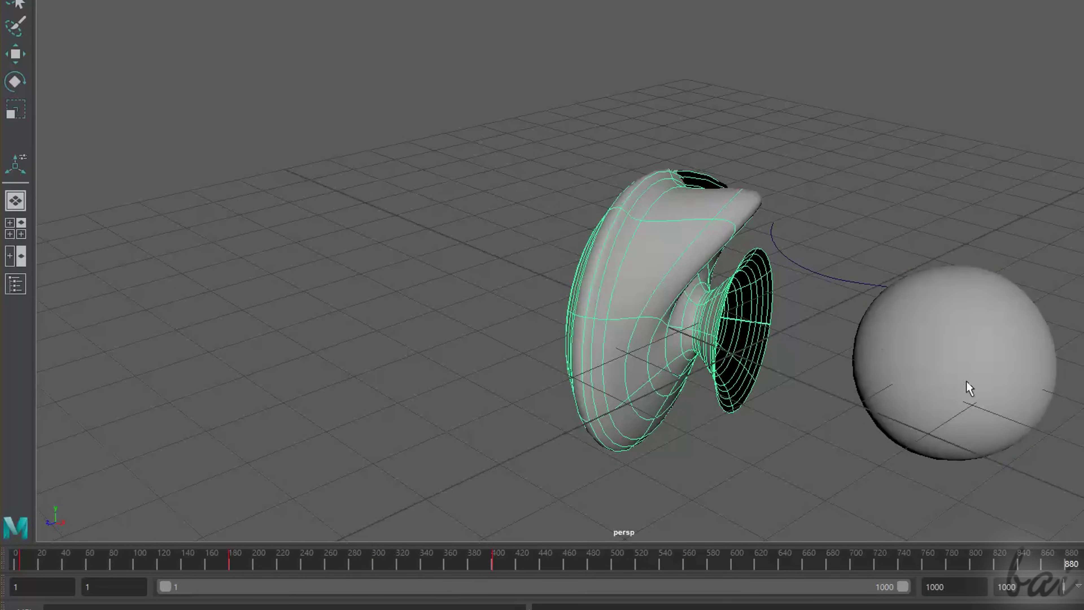
drag(345, 344, 574, 375)
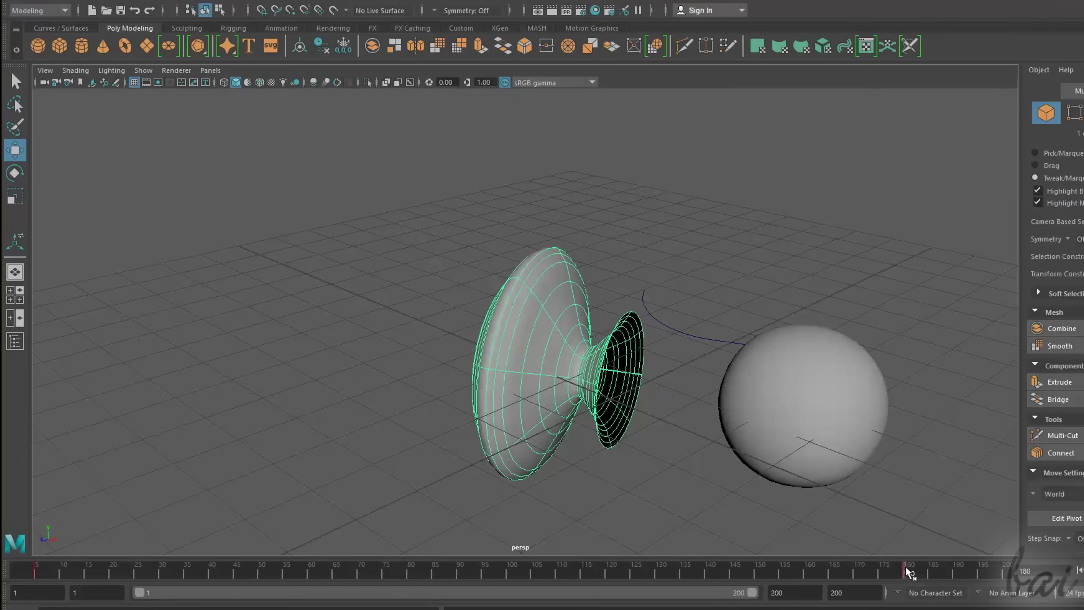
- Scrub the time slider from frame 1 through the animation and back to review the shell's motion
click(16, 577)
drag(16, 577, 919, 591)
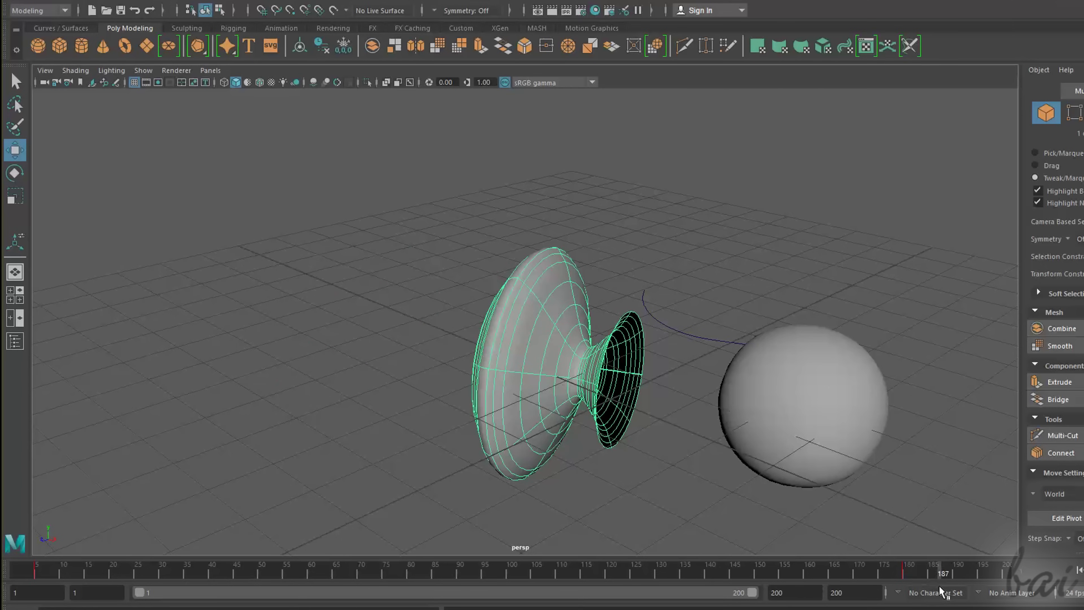
mouse_move(24, 572)
mouse_down()
mouse_move(800, 574)
mouse_move(908, 595)
mouse_move(270, 584)
mouse_up()
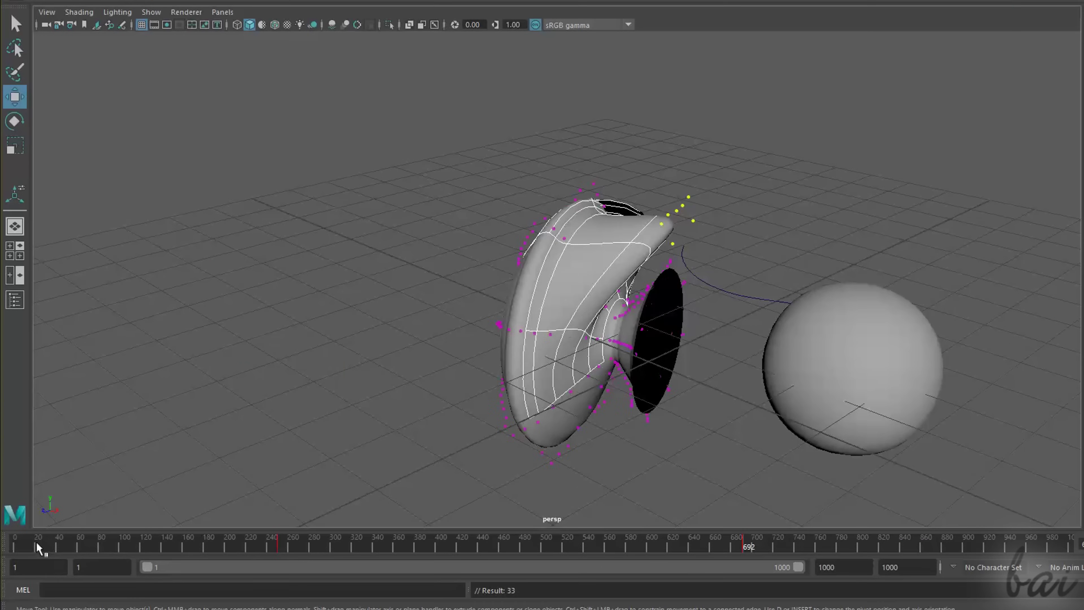
drag(38, 548, 641, 556)
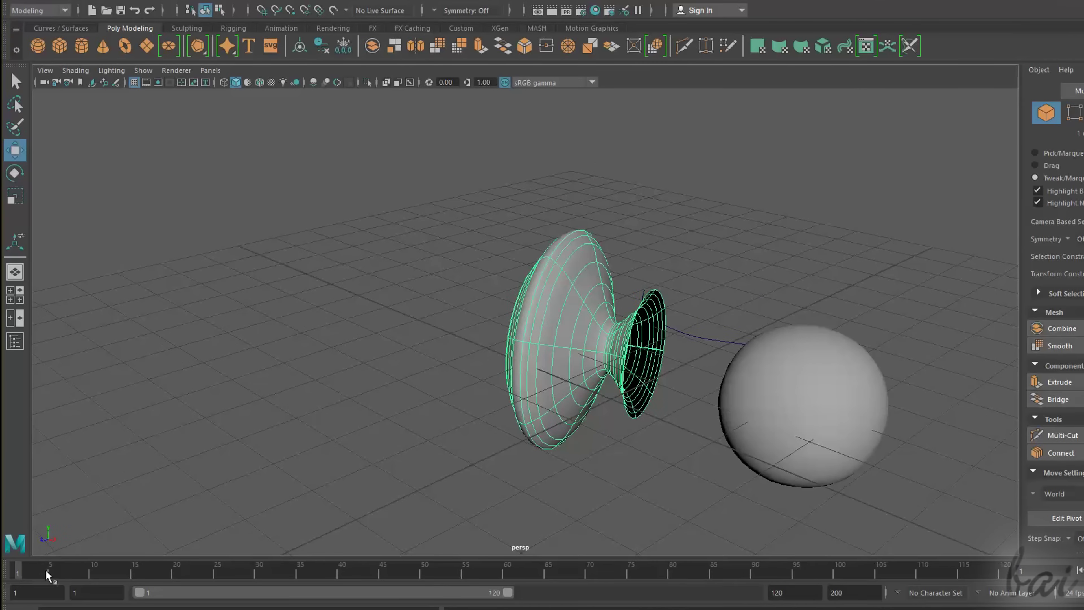
- At frame 5 move the funnel left, then at frame 82 enable Auto Key and slide it right
click(48, 576)
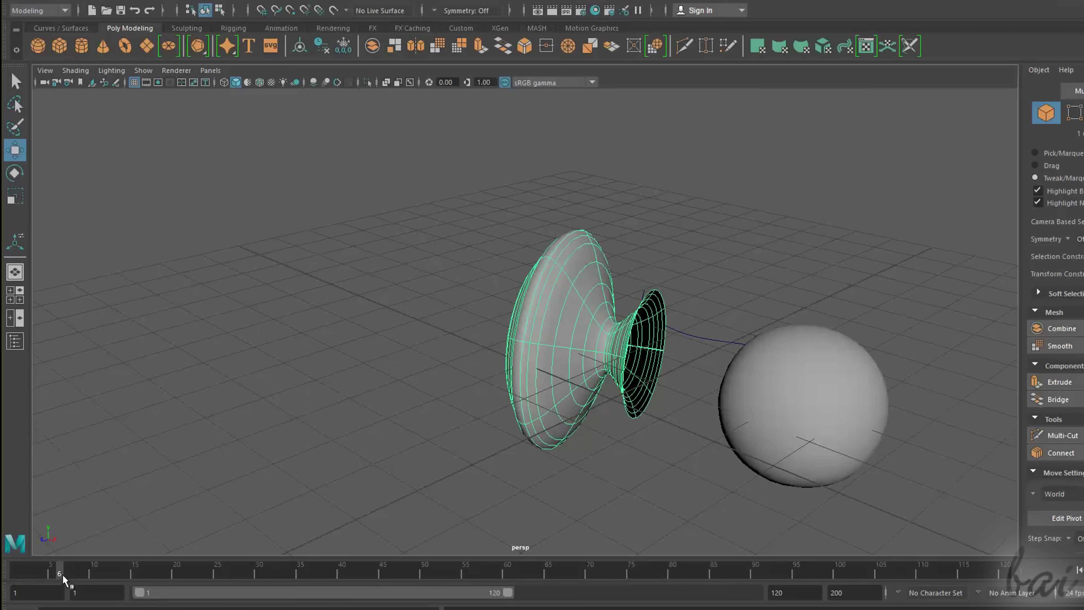
drag(591, 353, 224, 318)
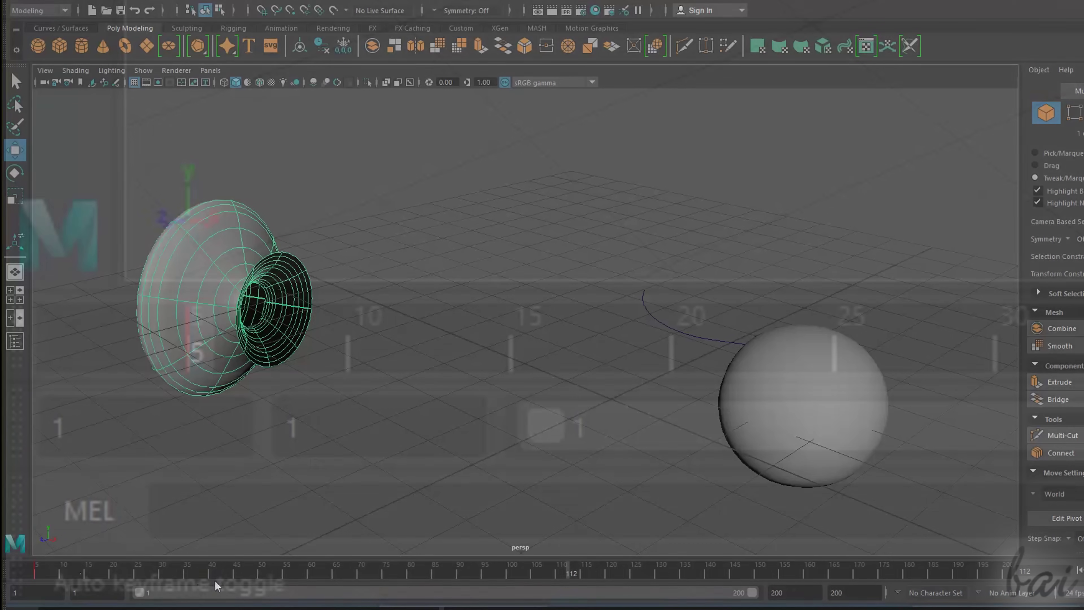
click(420, 579)
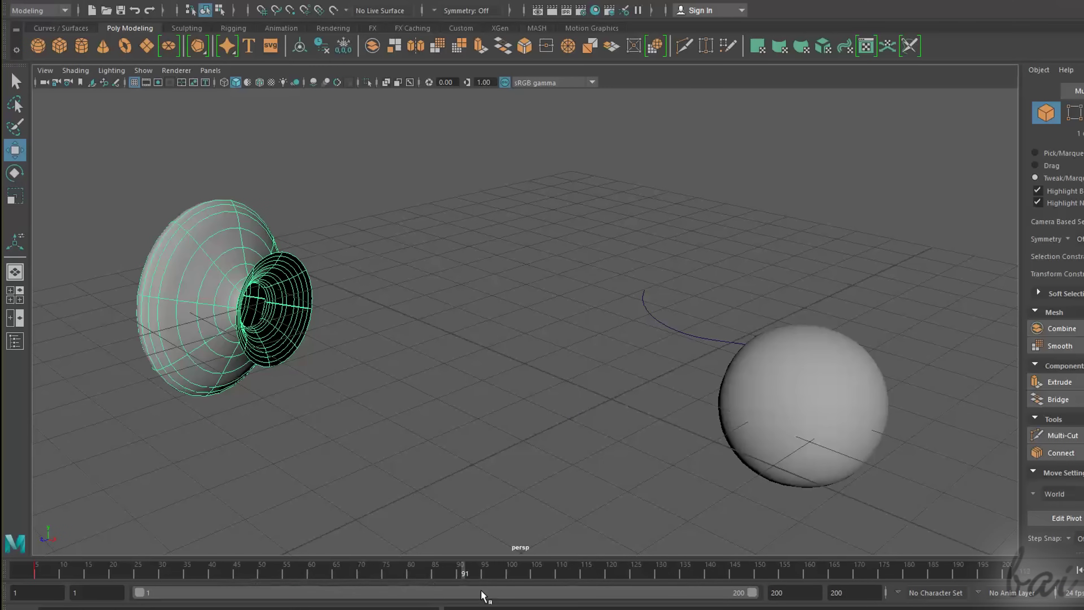
drag(247, 318, 583, 370)
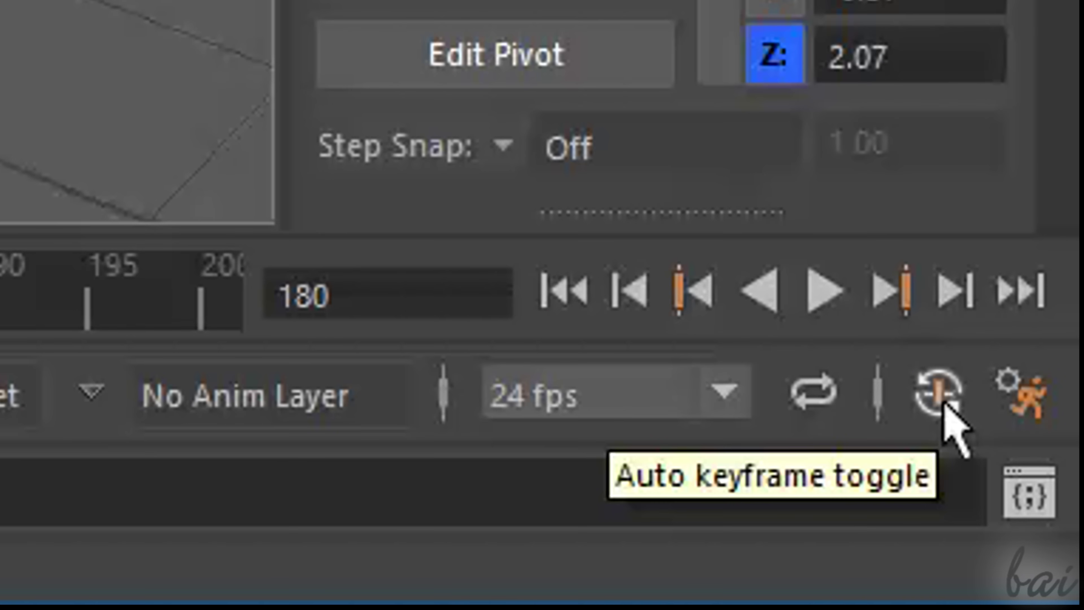
click(942, 399)
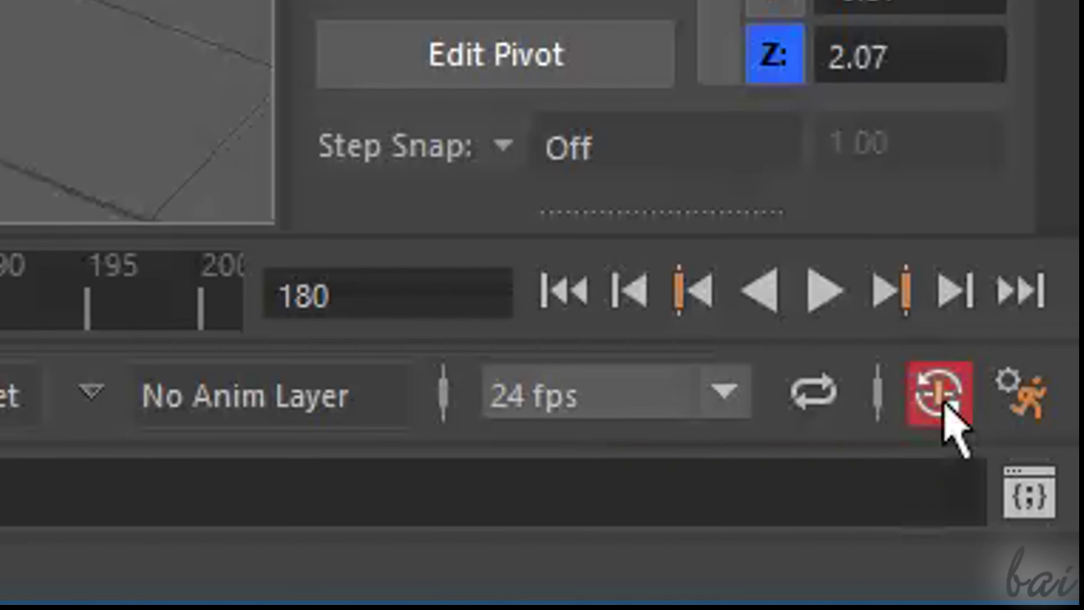
drag(39, 188, 463, 285)
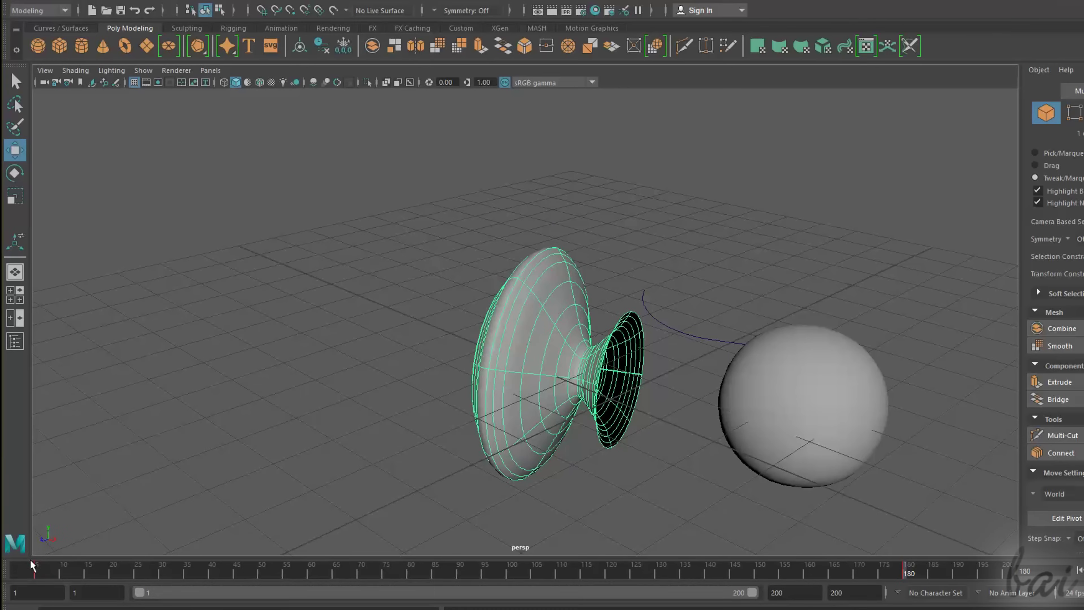
- Scrub the timeline from frame 1 to check the funnel's sliding motion
click(16, 575)
drag(19, 575, 909, 594)
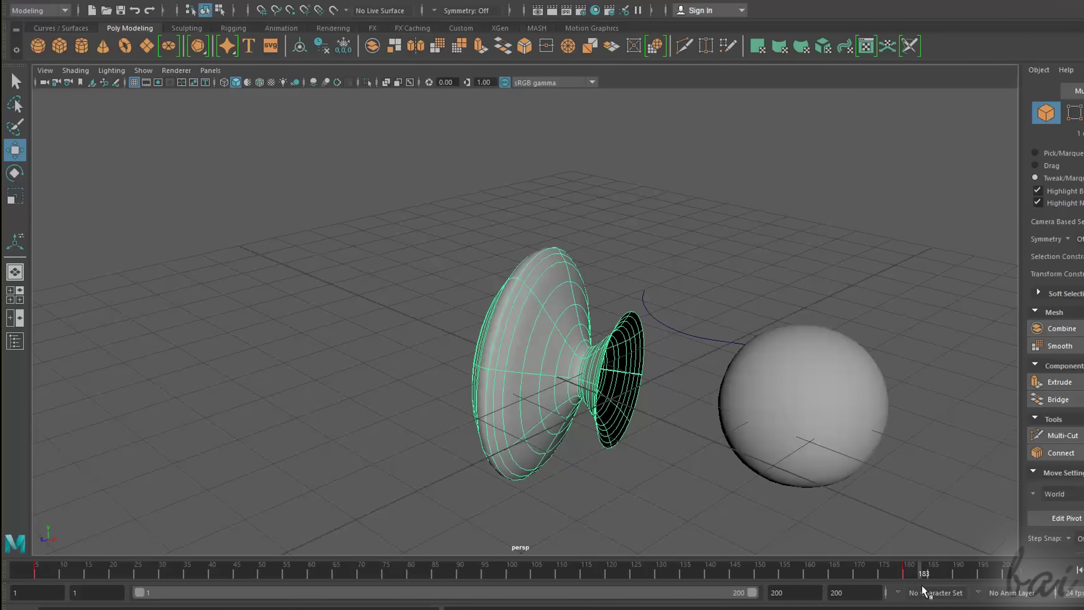
drag(24, 572, 634, 585)
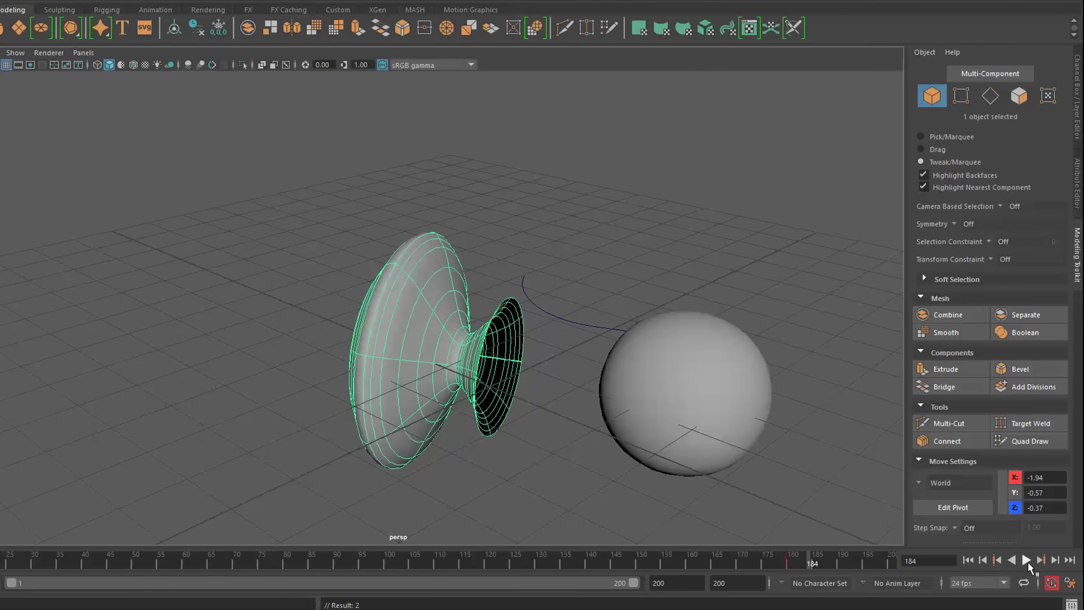
- Play the animation, stop at frame 943 and delete that frame's keys from the time slider menu
click(1027, 560)
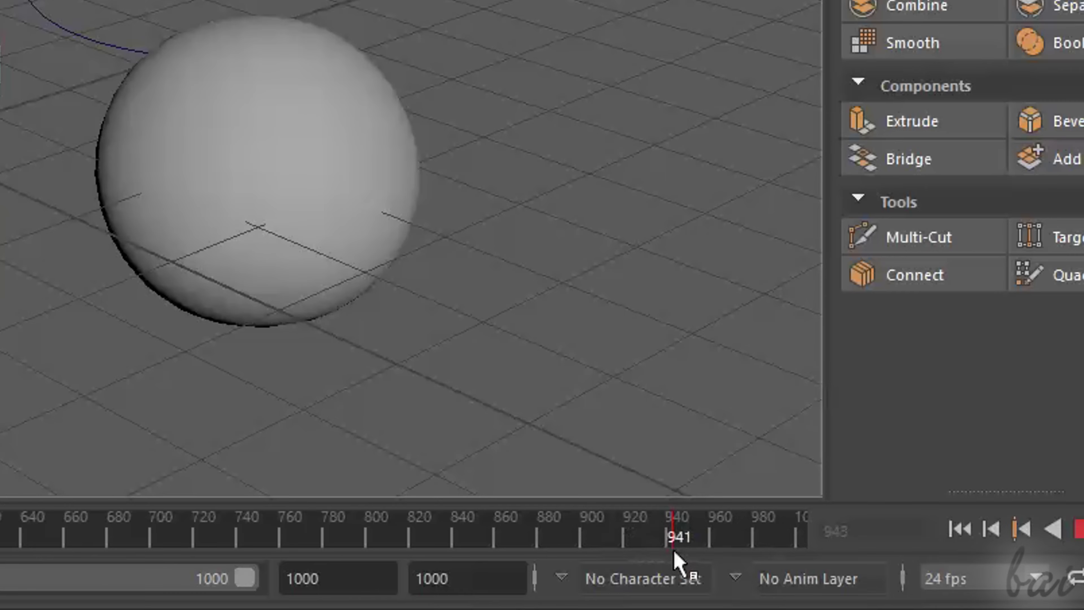
click(674, 538)
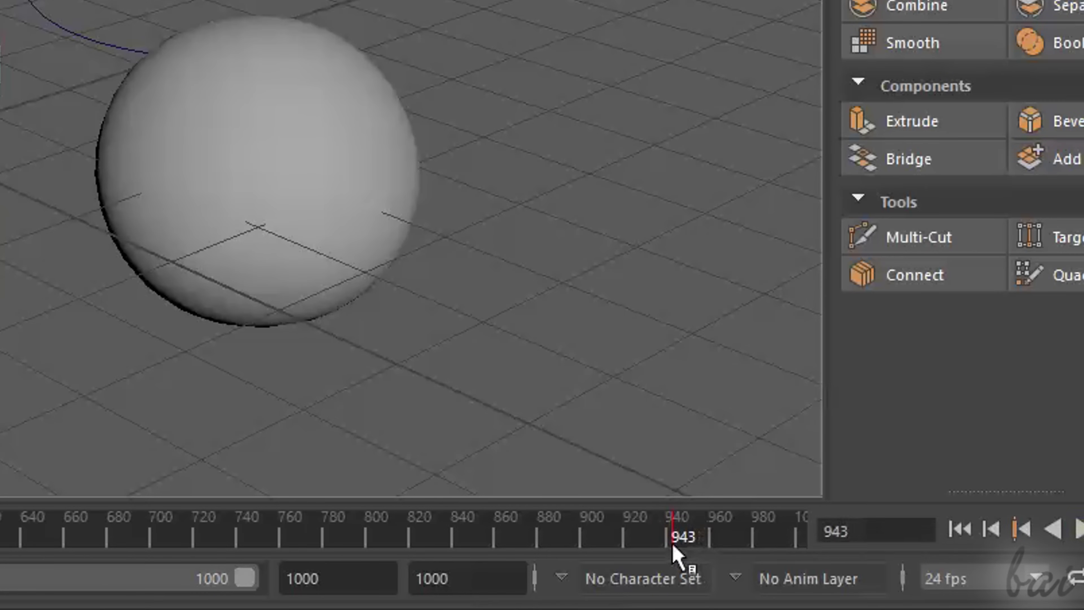
right_click(675, 538)
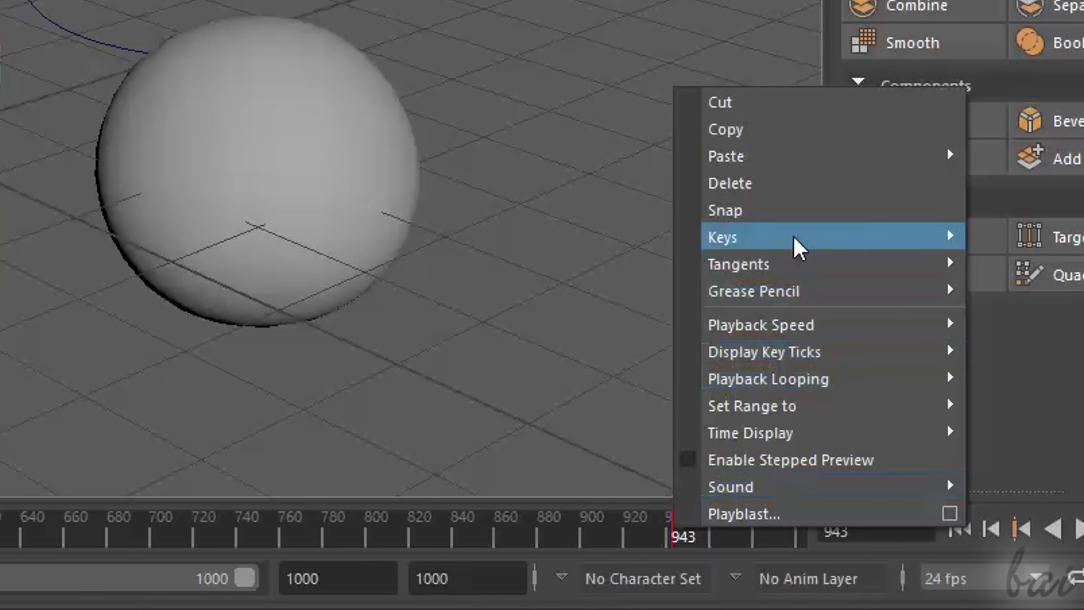
click(780, 188)
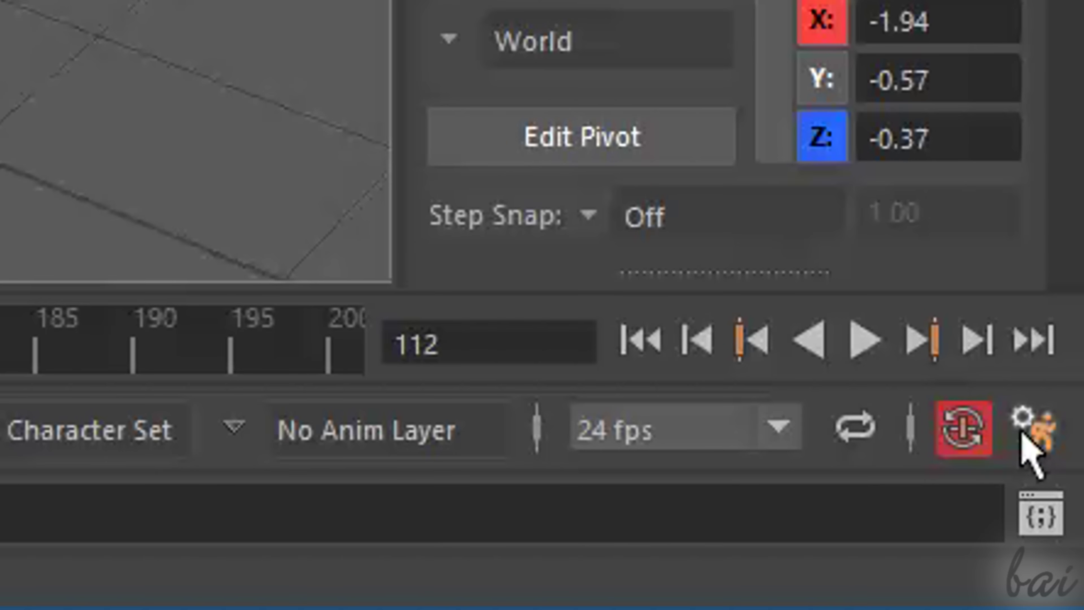
- Review the Time Slider framerate options in Animation Preferences, then return to the animation end field
click(1023, 430)
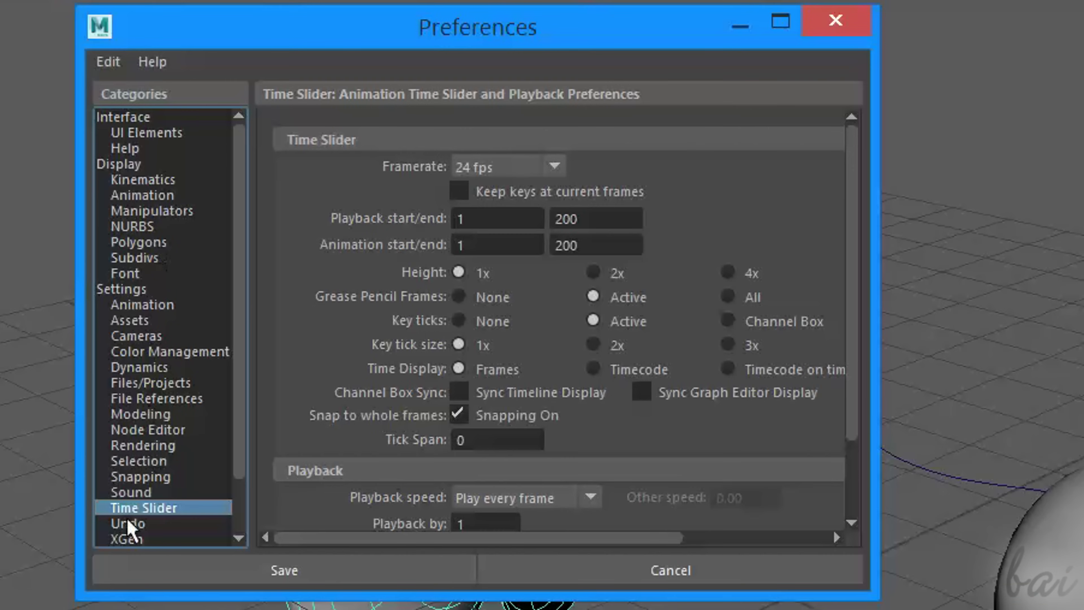
click(554, 167)
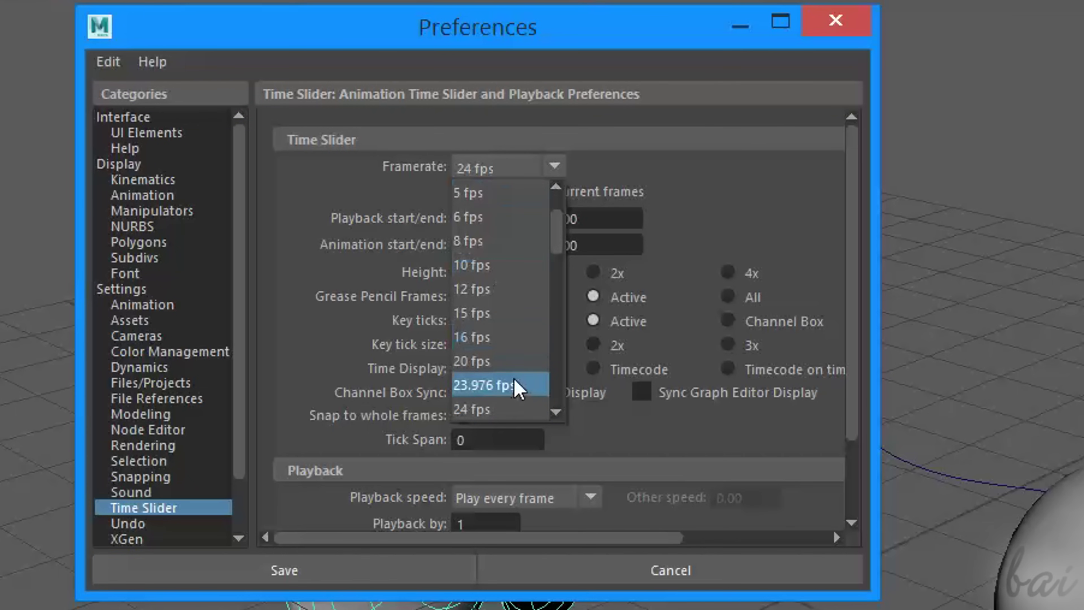
drag(560, 243, 543, 341)
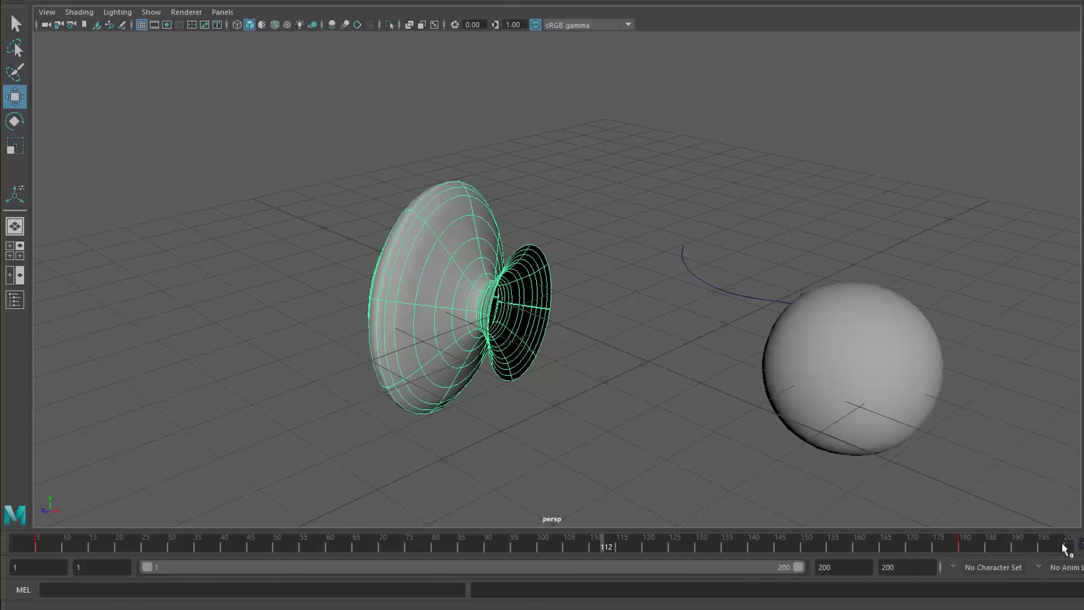
click(1045, 544)
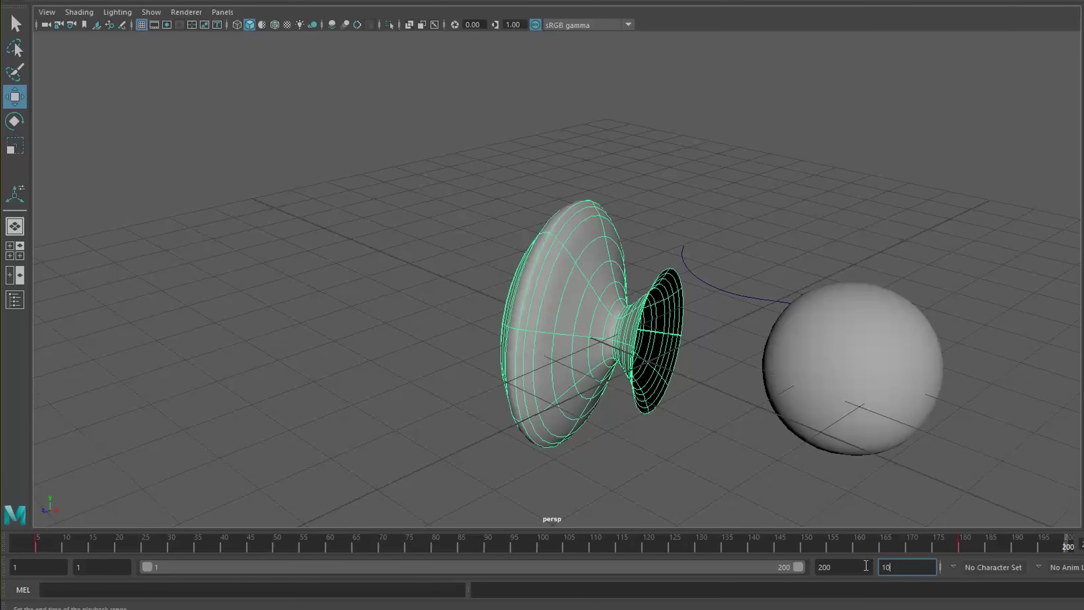
- Set the animation end to 1000 and stretch the visible range out to frame 1000
text(1000)
key(Return)
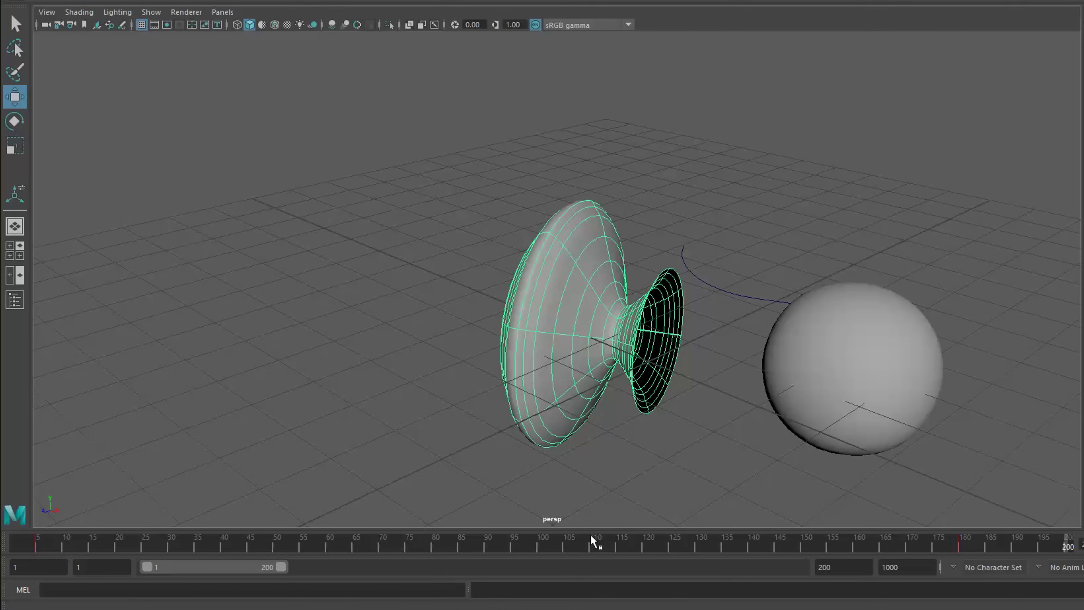
drag(282, 570, 837, 573)
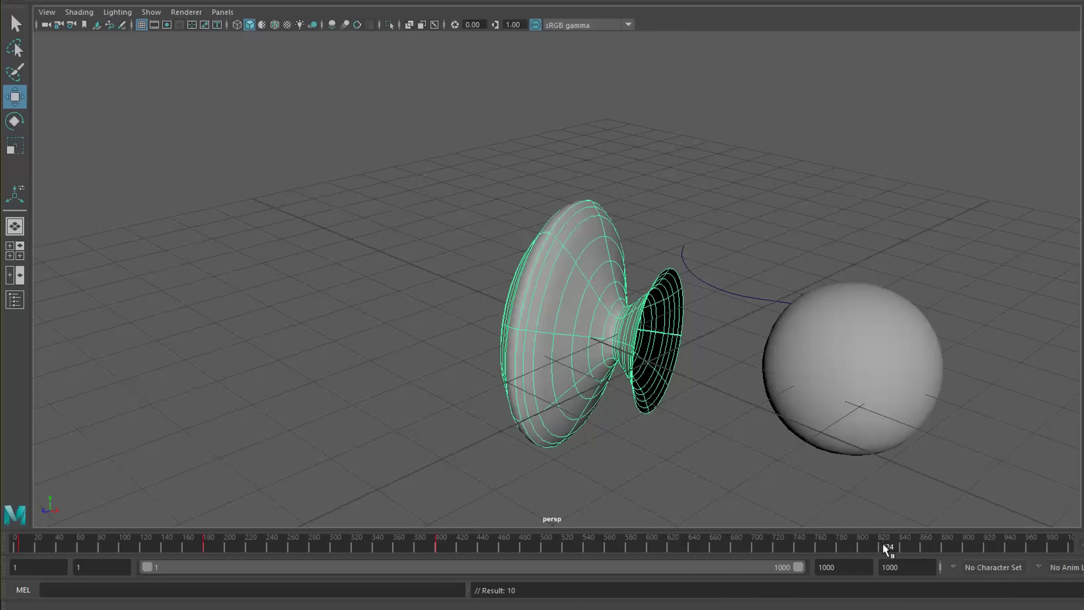
- Pull two vase rim CVs out into a pointed lip, key it, and scrub to frame 206
key(F8)
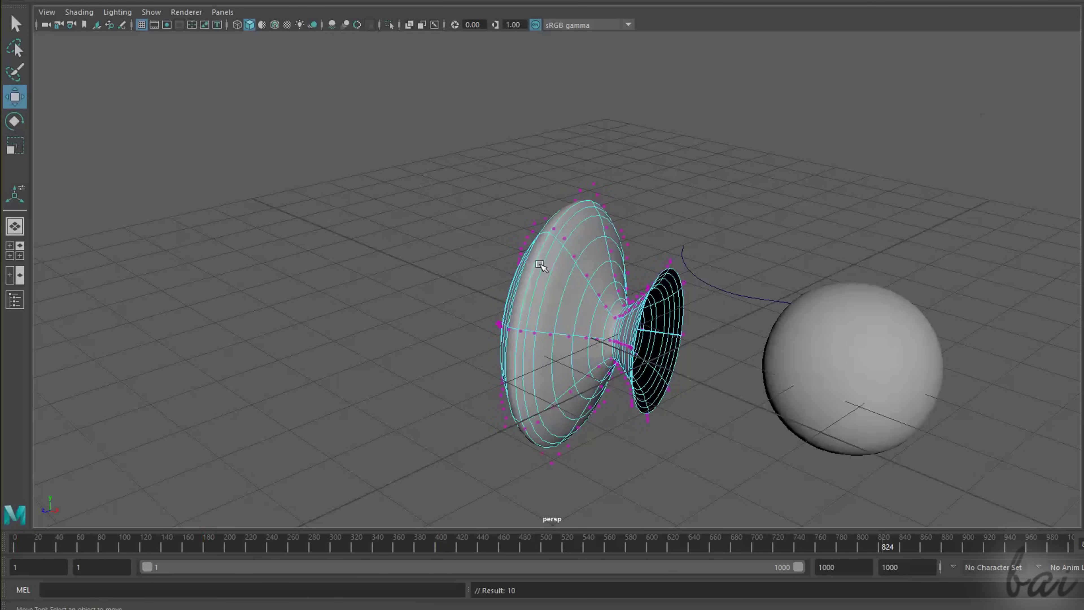
key(ctrl+alt+q)
drag(570, 255, 590, 261)
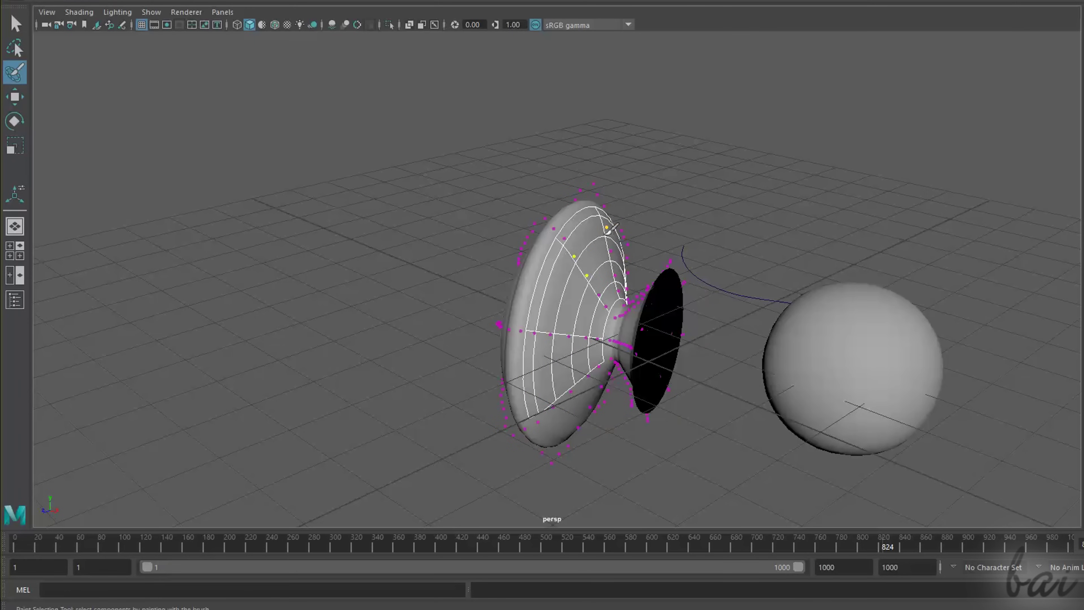
key(w)
drag(609, 252, 684, 202)
key(s)
drag(743, 546, 225, 545)
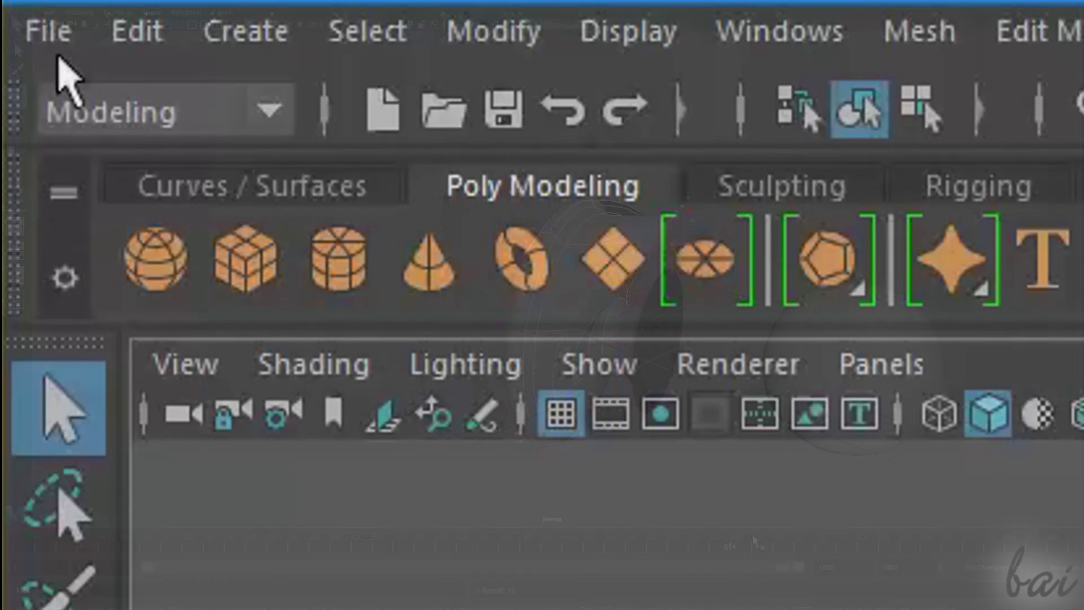
- Save the scene via File > Save Scene As, checking the file name Maya2018(1).mb
click(46, 41)
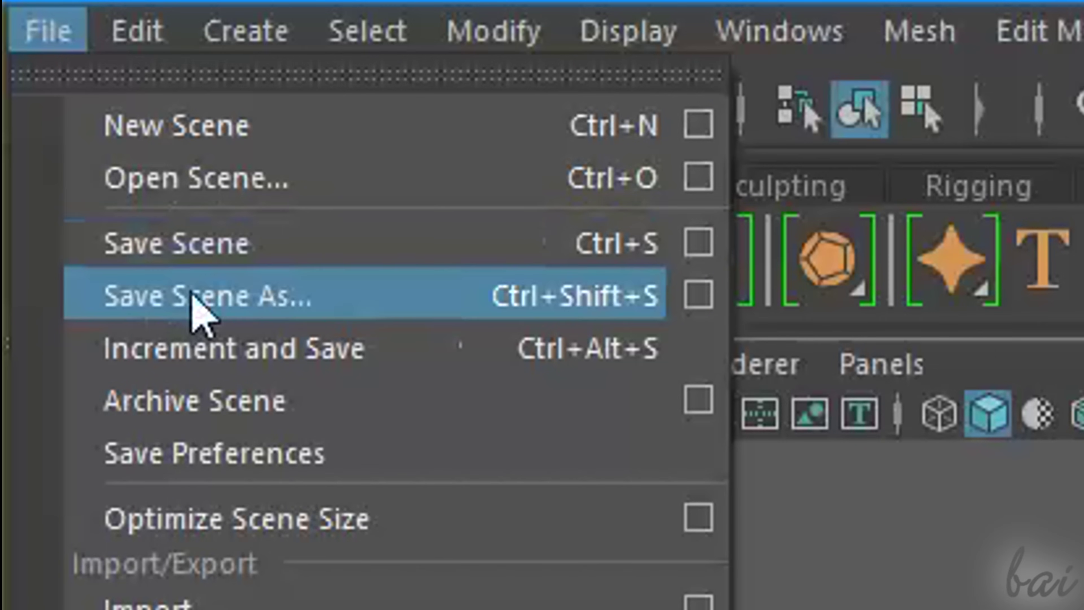
click(218, 315)
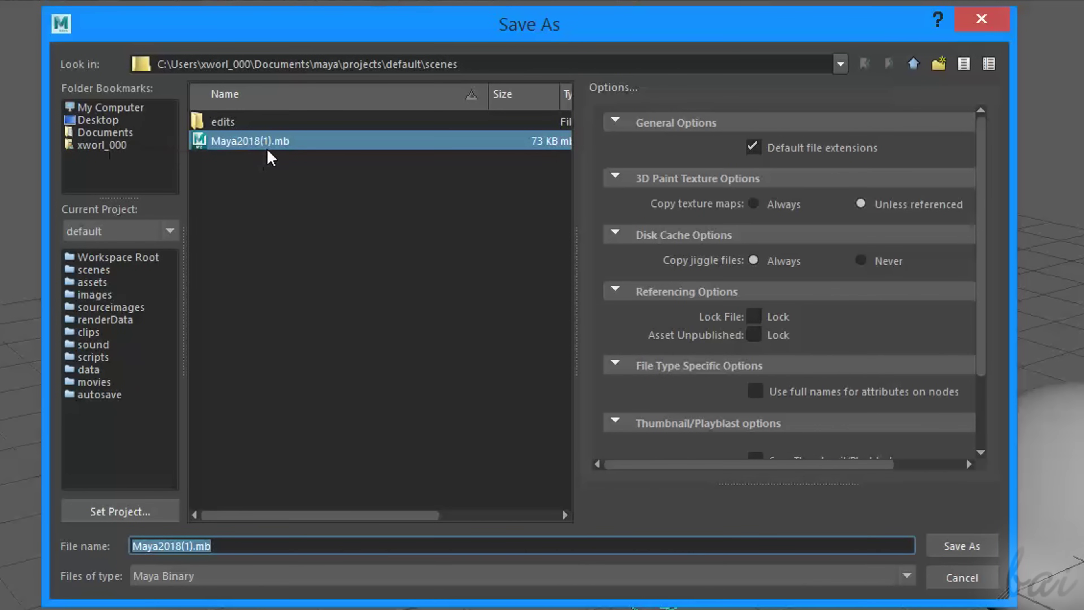
click(190, 546)
drag(149, 545, 97, 547)
click(218, 546)
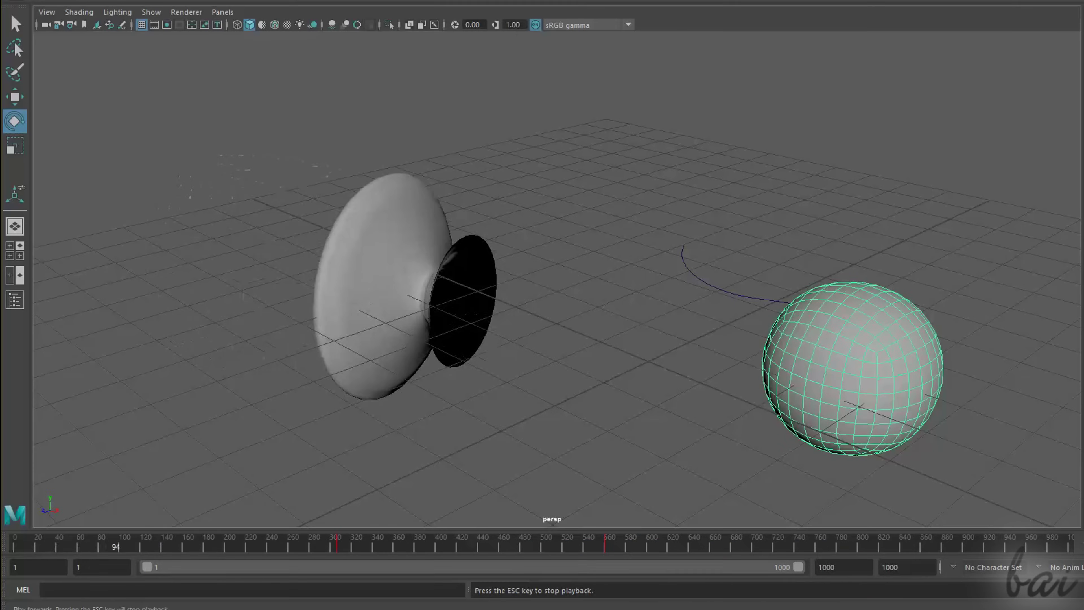